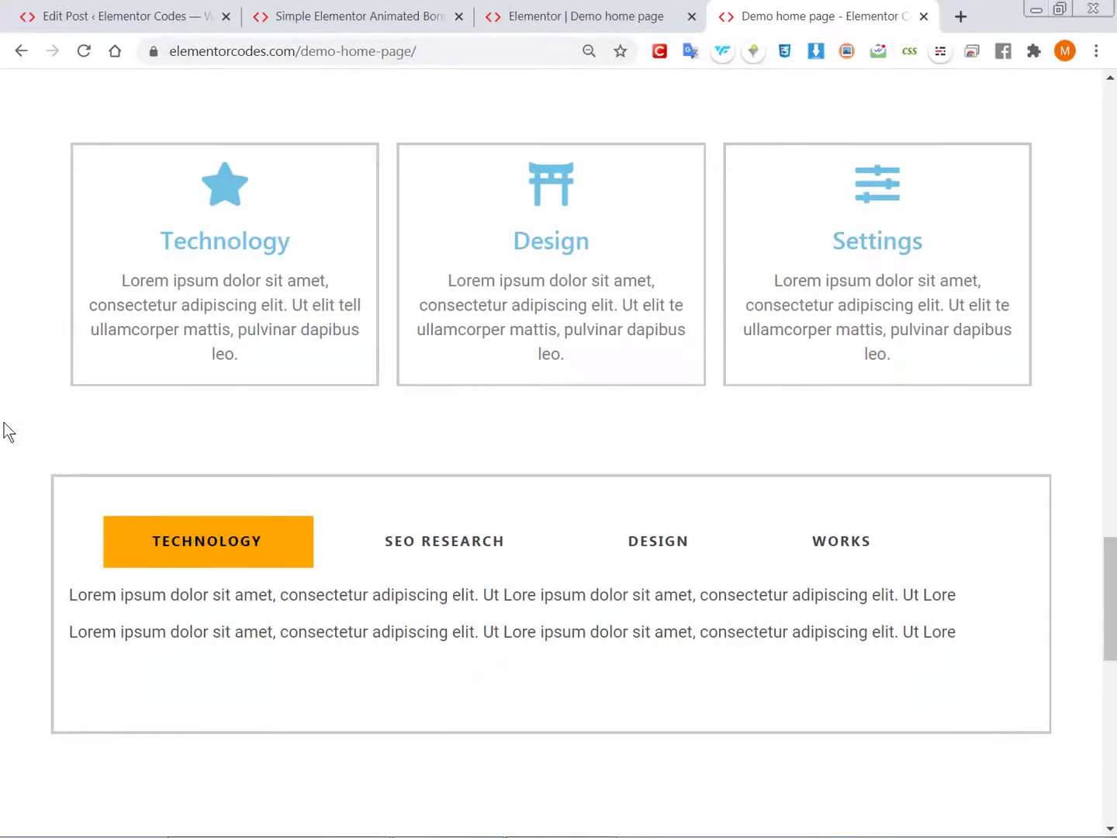
- Reload the live demo page to replay its entrance animations, and consult the animated-border article
key(F5)
scroll(301, 327, down, 2)
scroll(304, 332, up, 2)
key(Home)
key(F5)
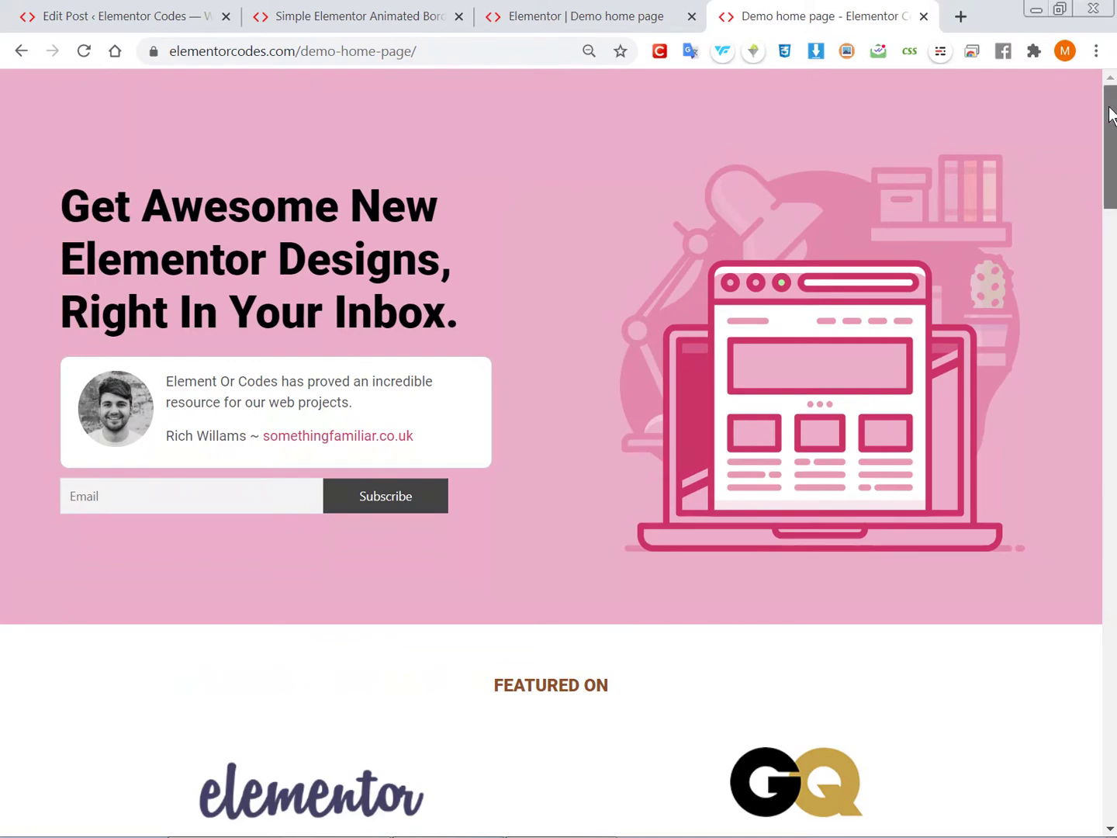
drag(1109, 114, 1115, 504)
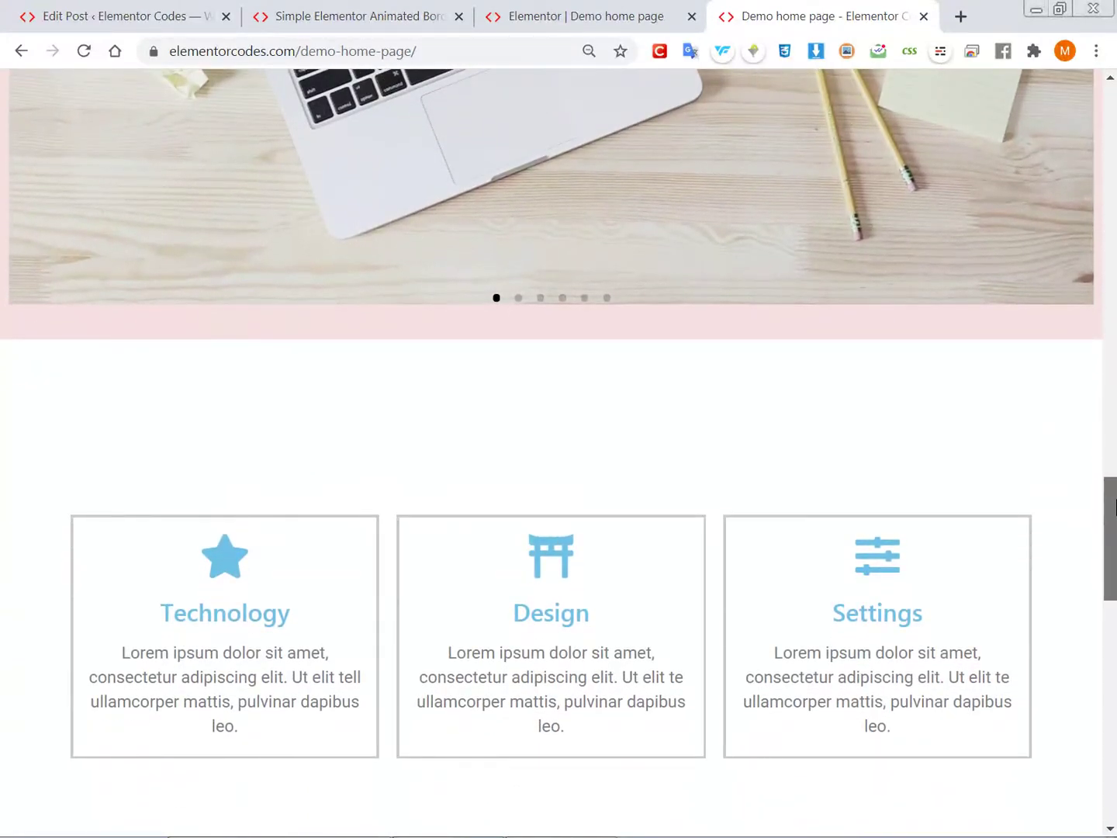
drag(1115, 507, 1114, 590)
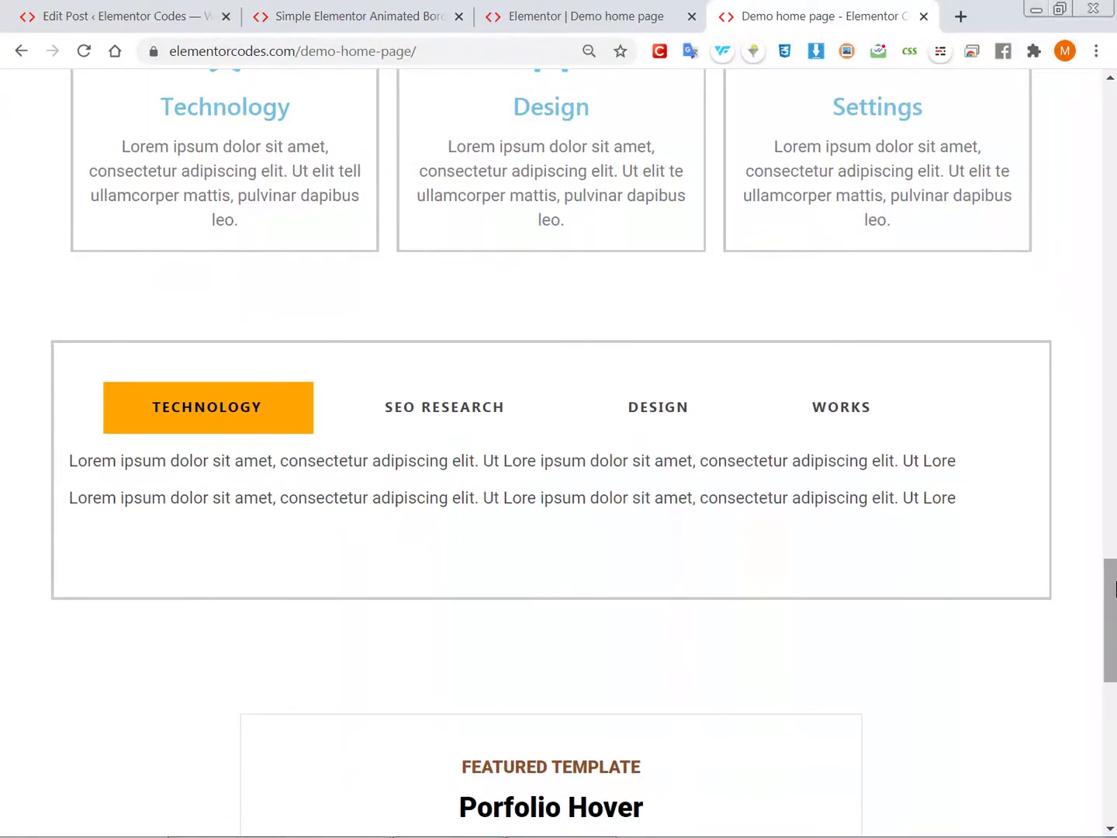
scroll(442, 527, down, 1)
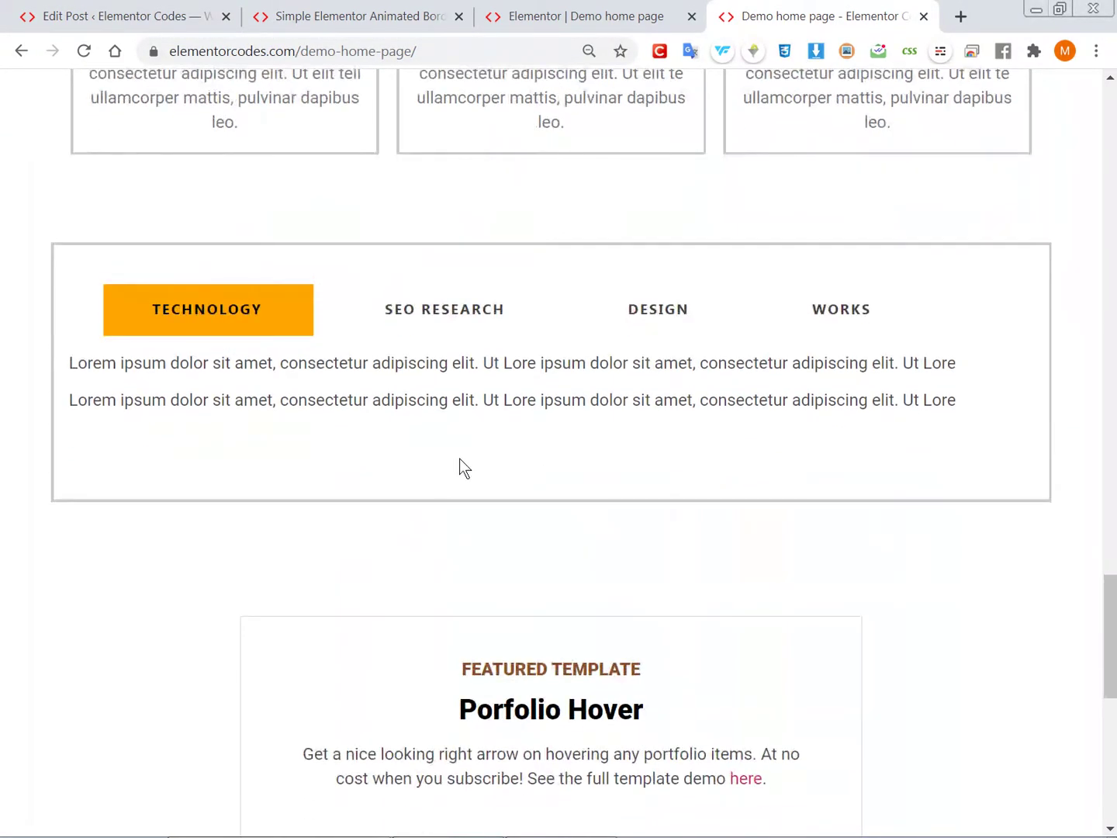
click(364, 2)
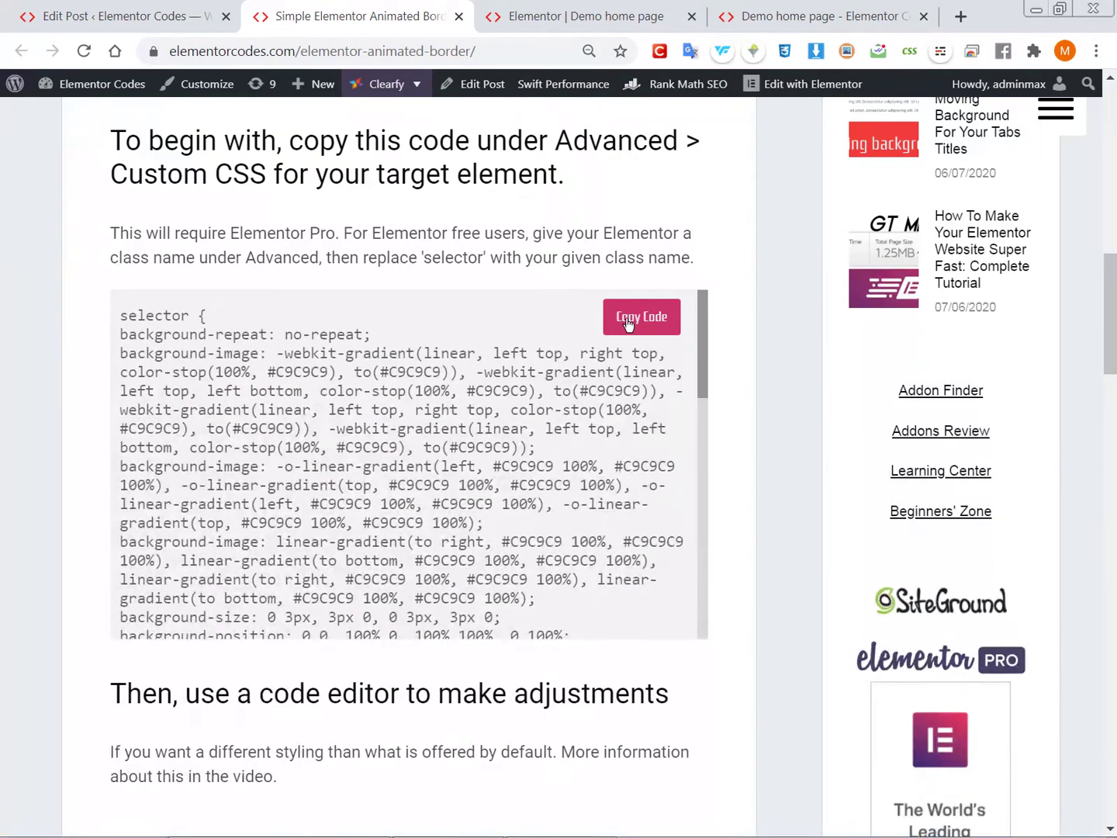
click(773, 11)
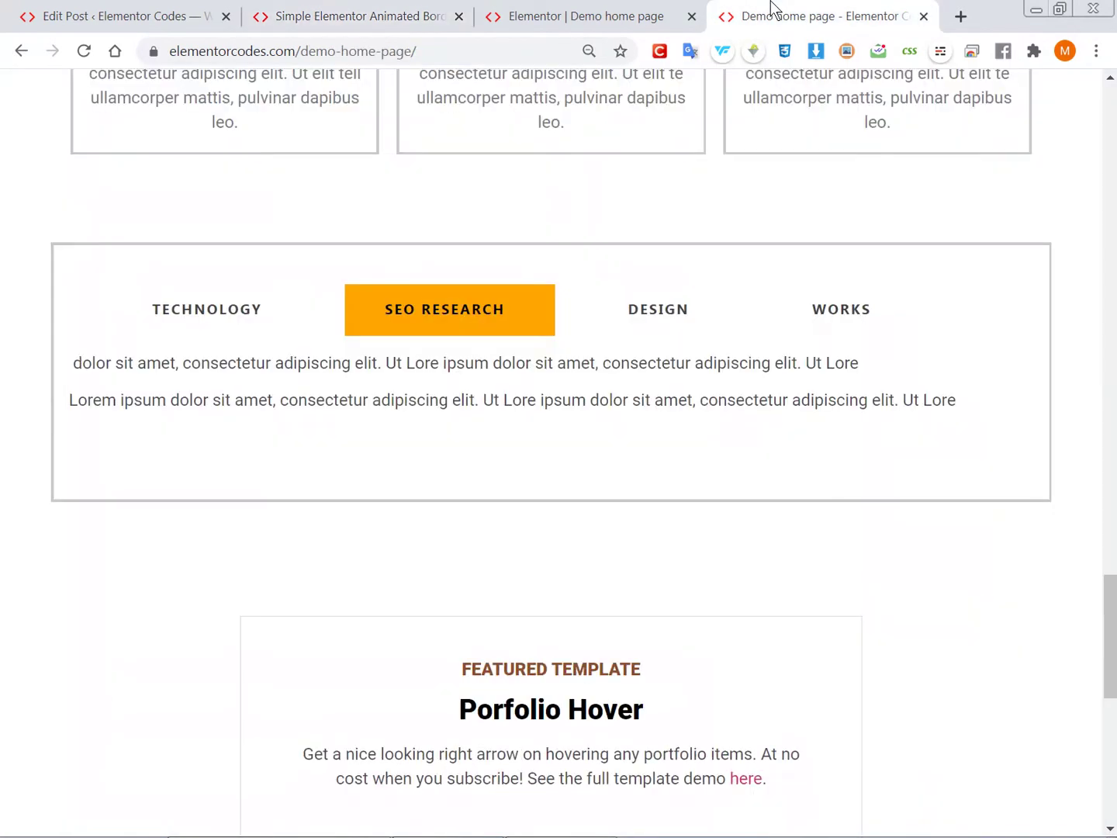
- In the demo page editor, select all of the column's custom CSS border code
click(612, 11)
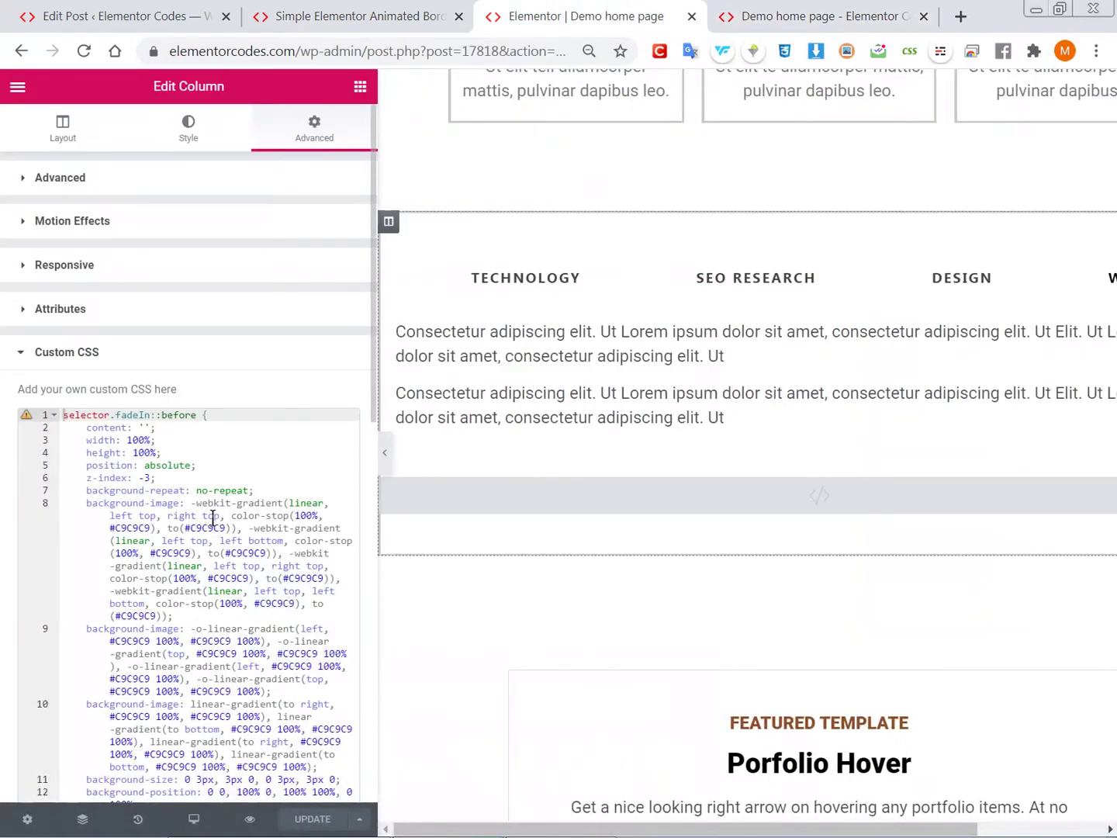
scroll(213, 517, down, 5)
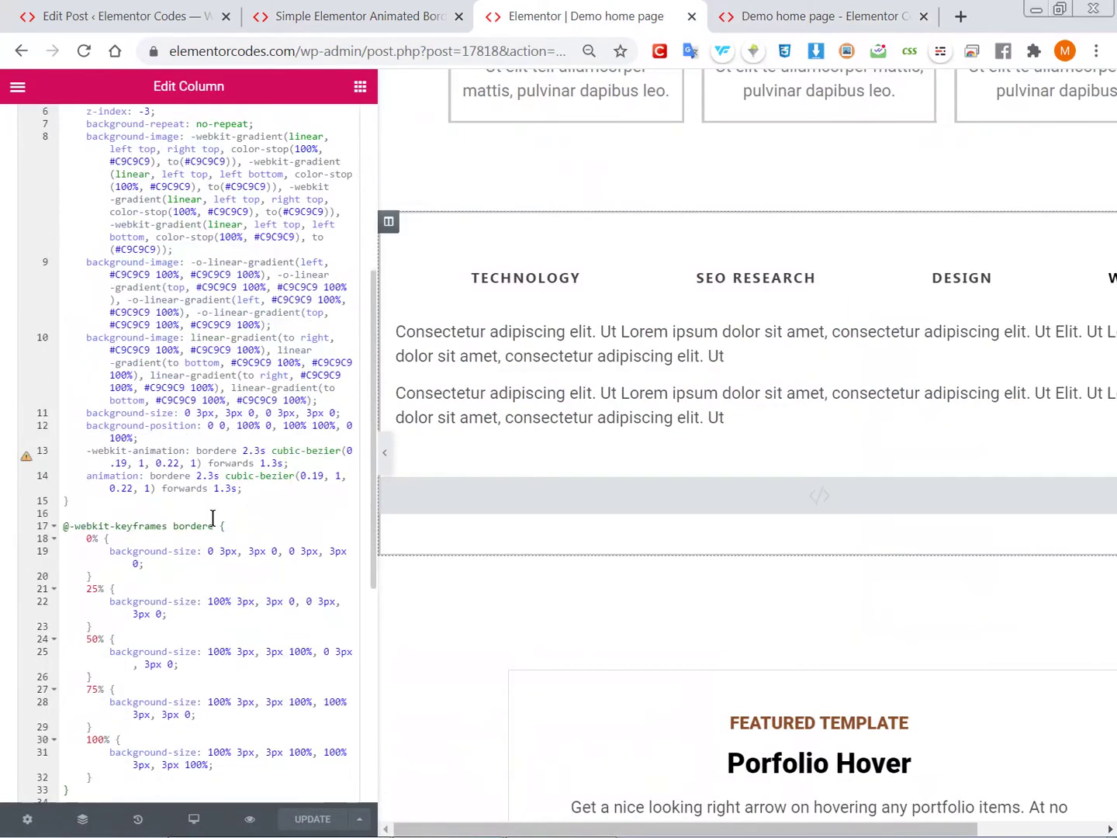
click(213, 517)
key(ctrl+a)
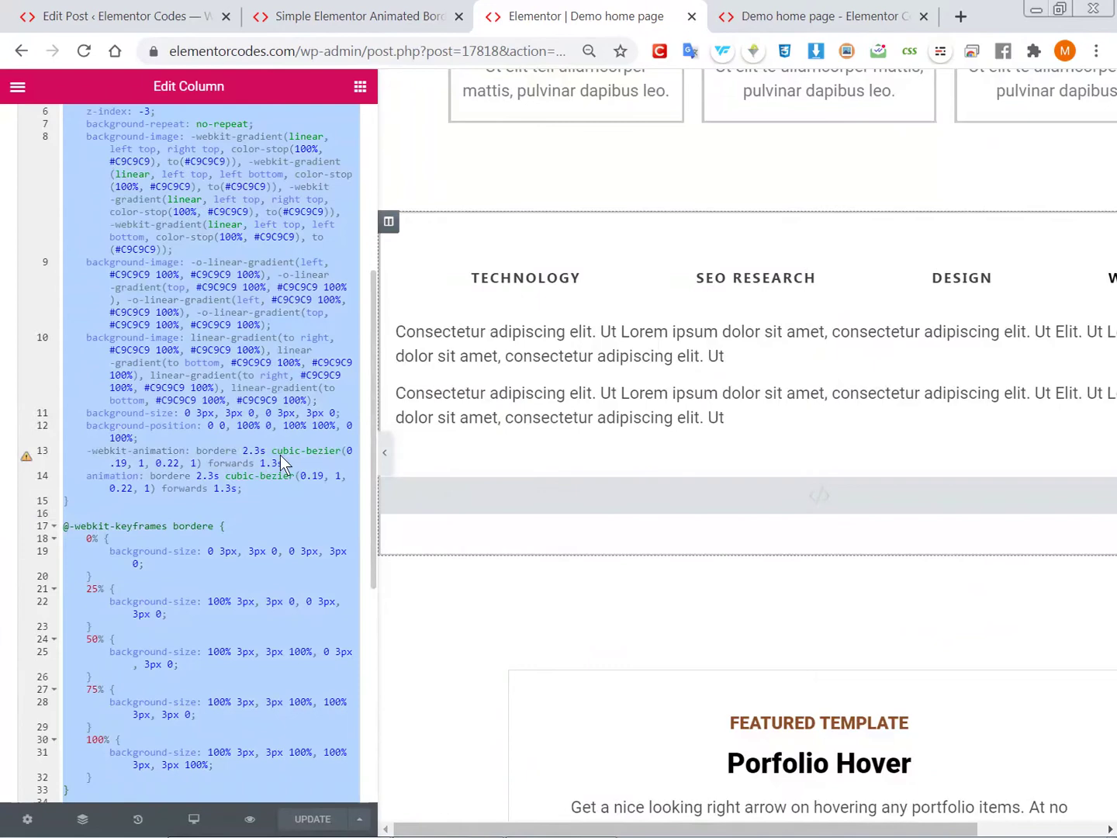
scroll(278, 413, up, 2)
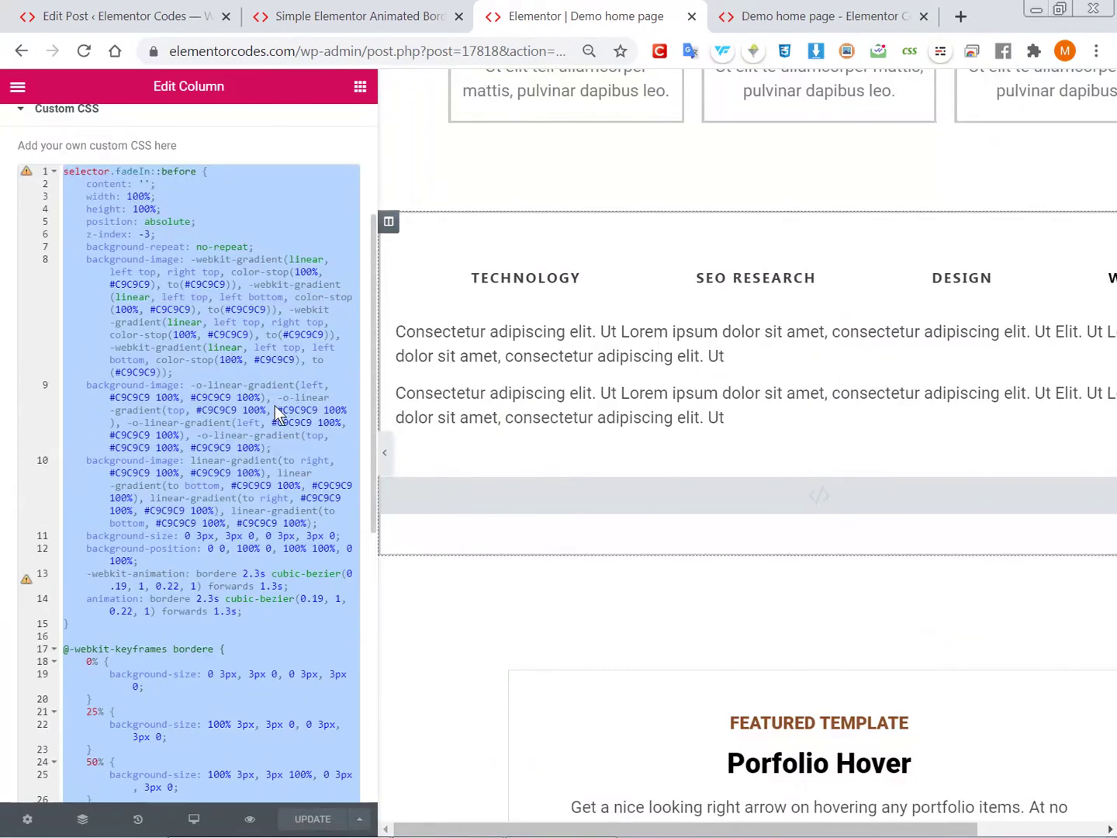
scroll(277, 414, up, 2)
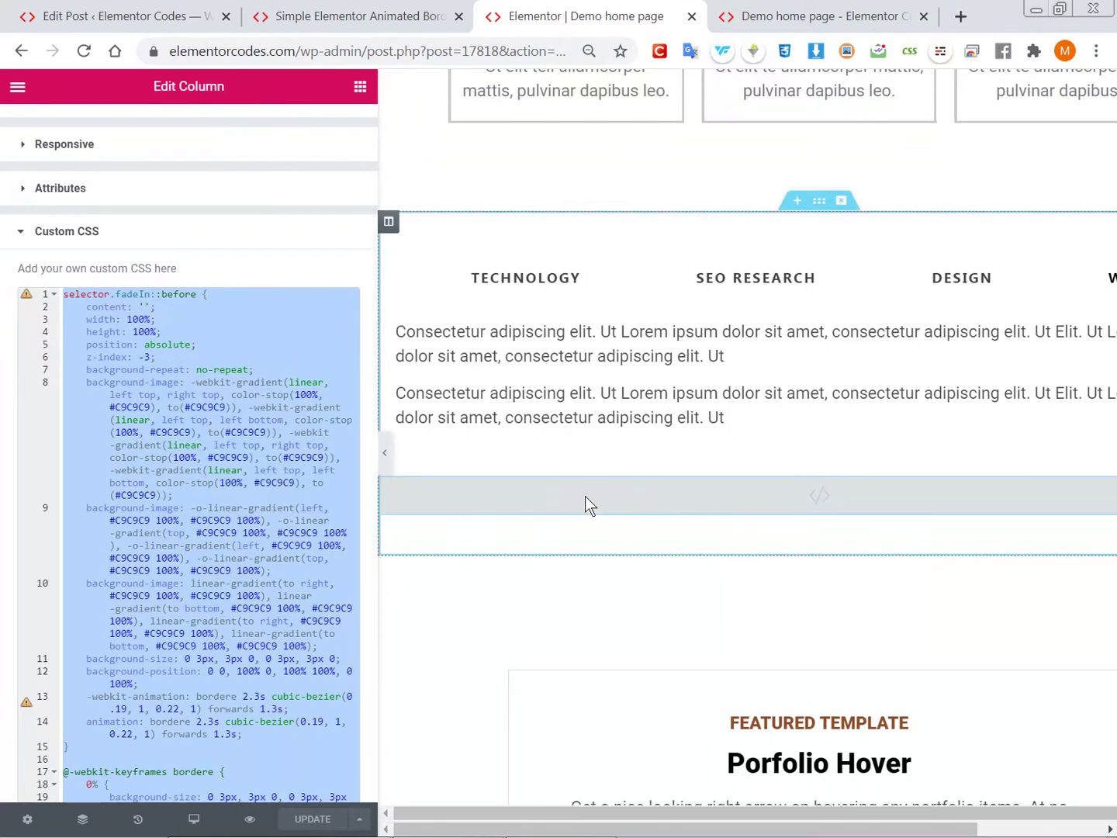
scroll(583, 497, up, 4)
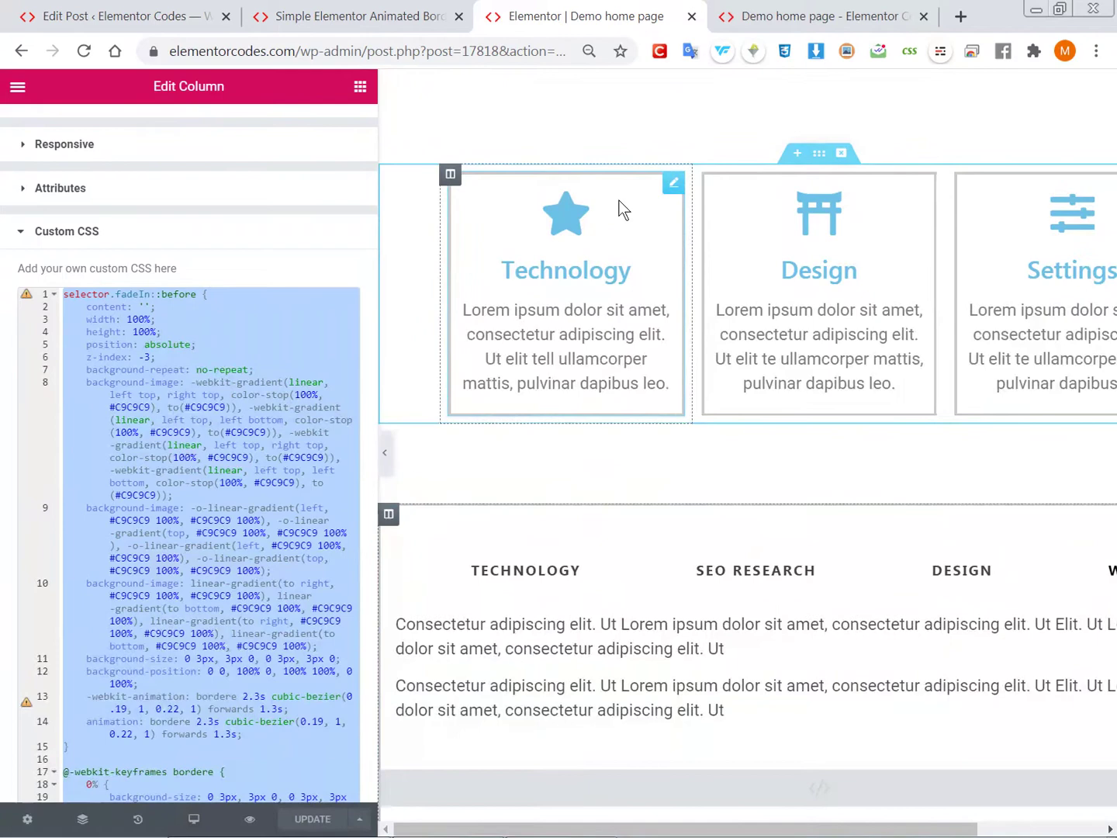
- Show the Technology icon box's Advanced settings with its Custom CSS expanded
click(669, 192)
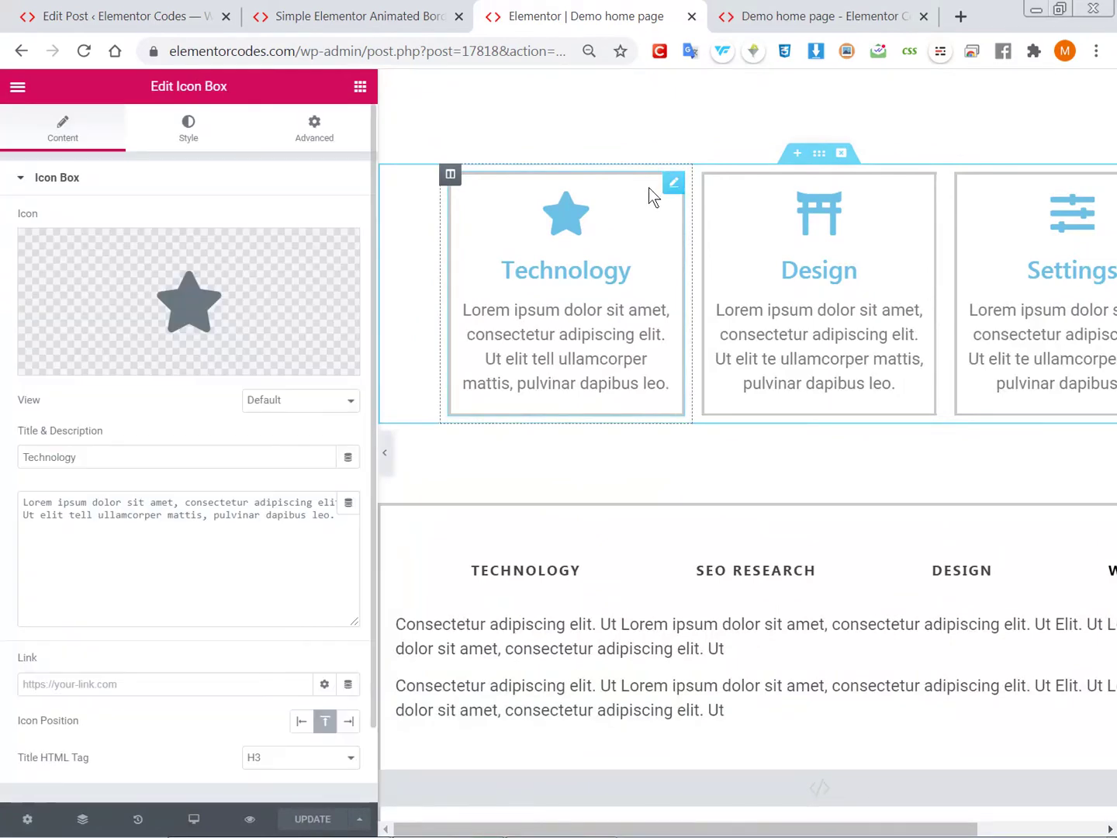
click(314, 130)
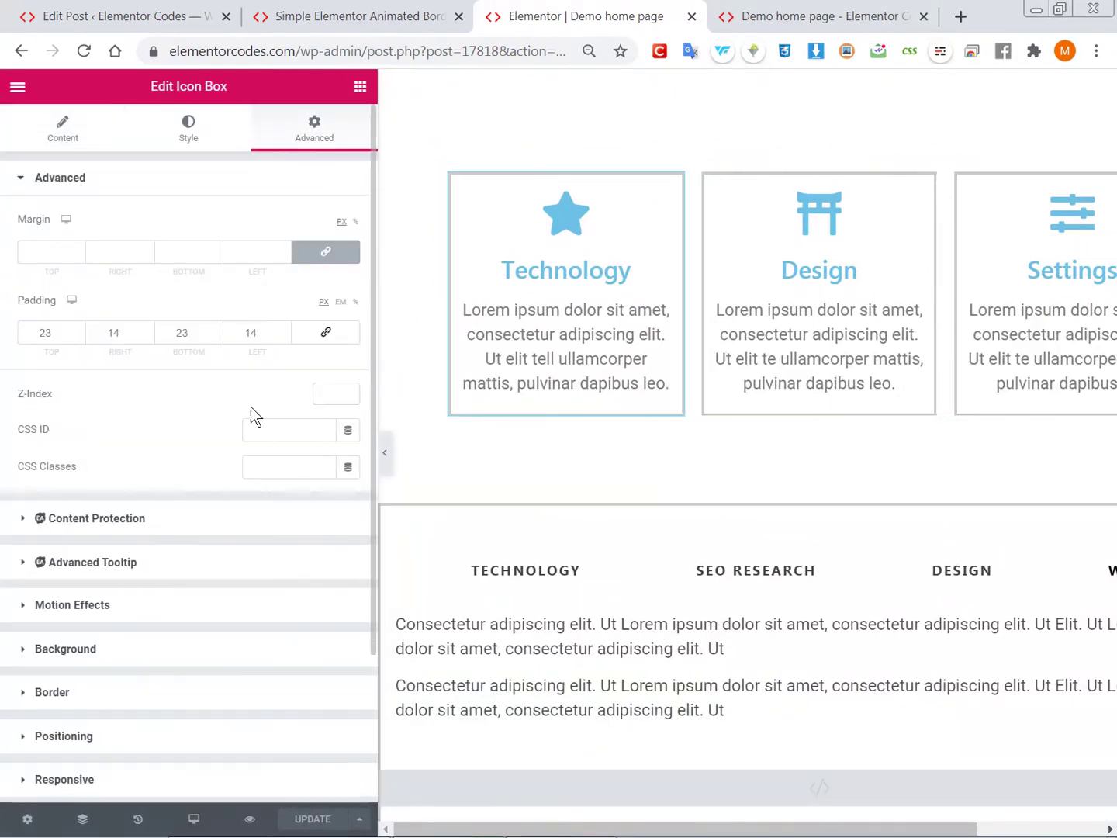
scroll(234, 485, down, 3)
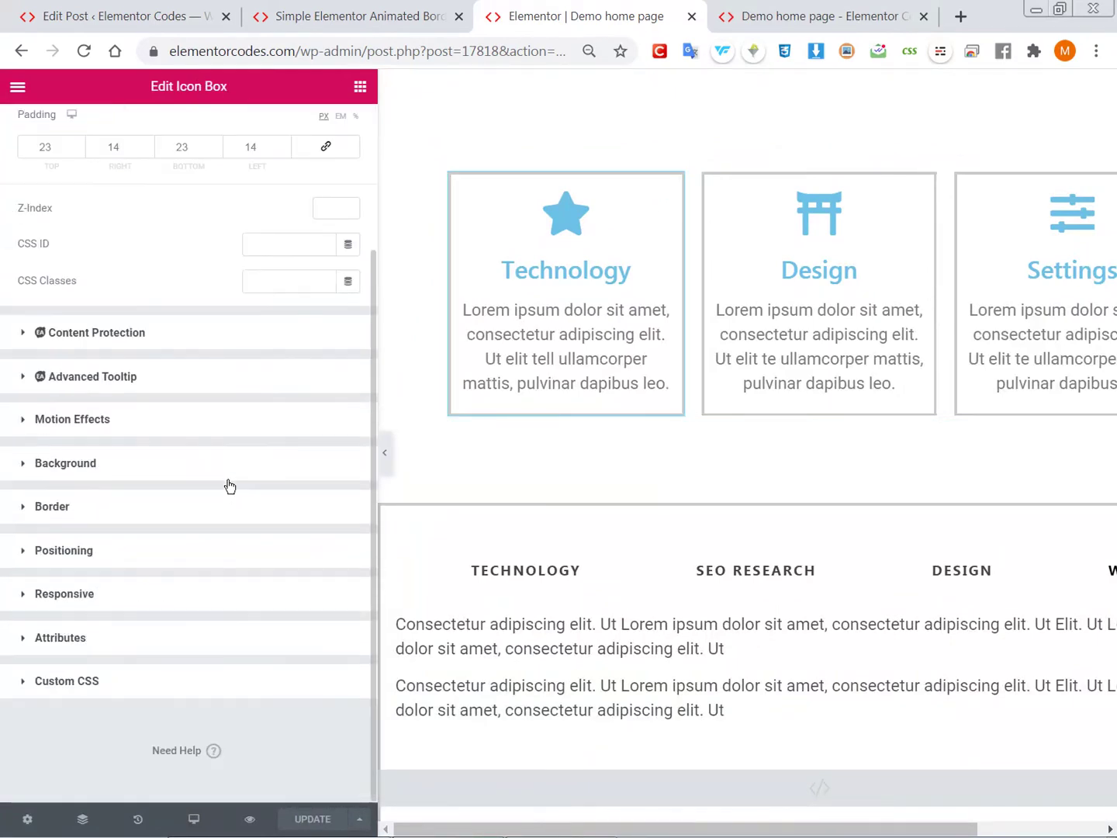
click(135, 681)
scroll(133, 674, down, 3)
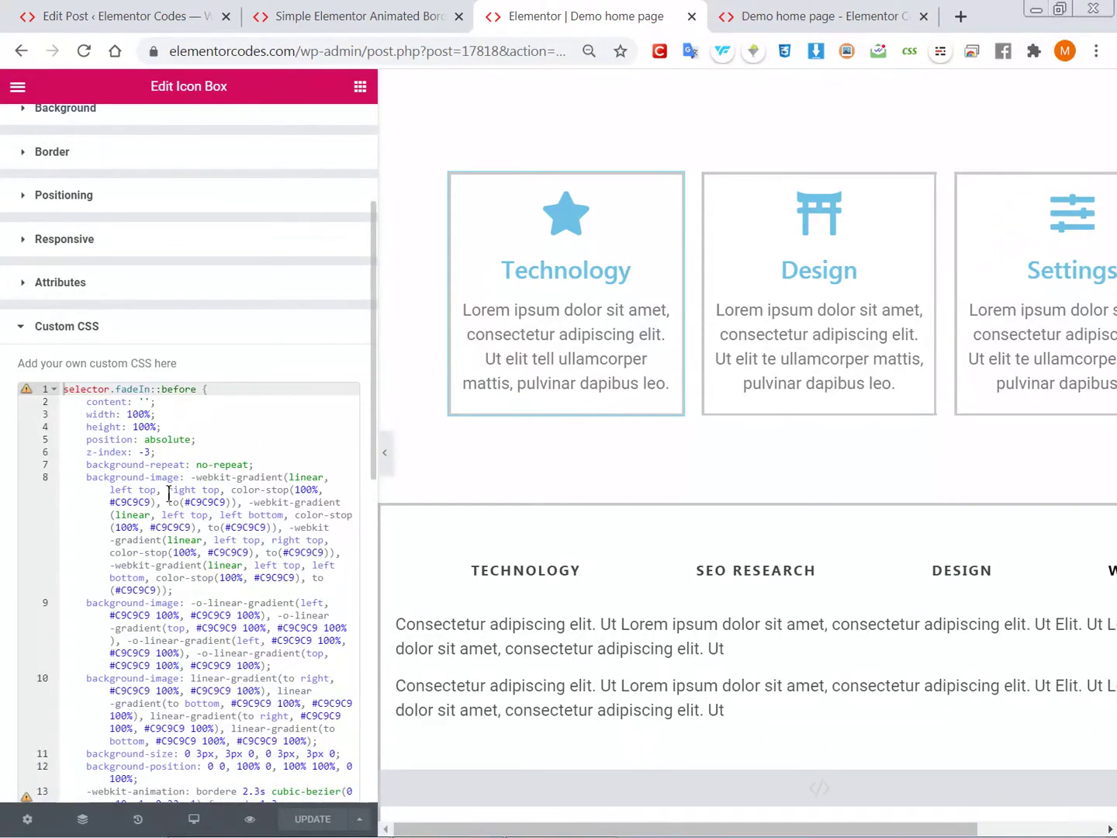
scroll(287, 140, up, 3)
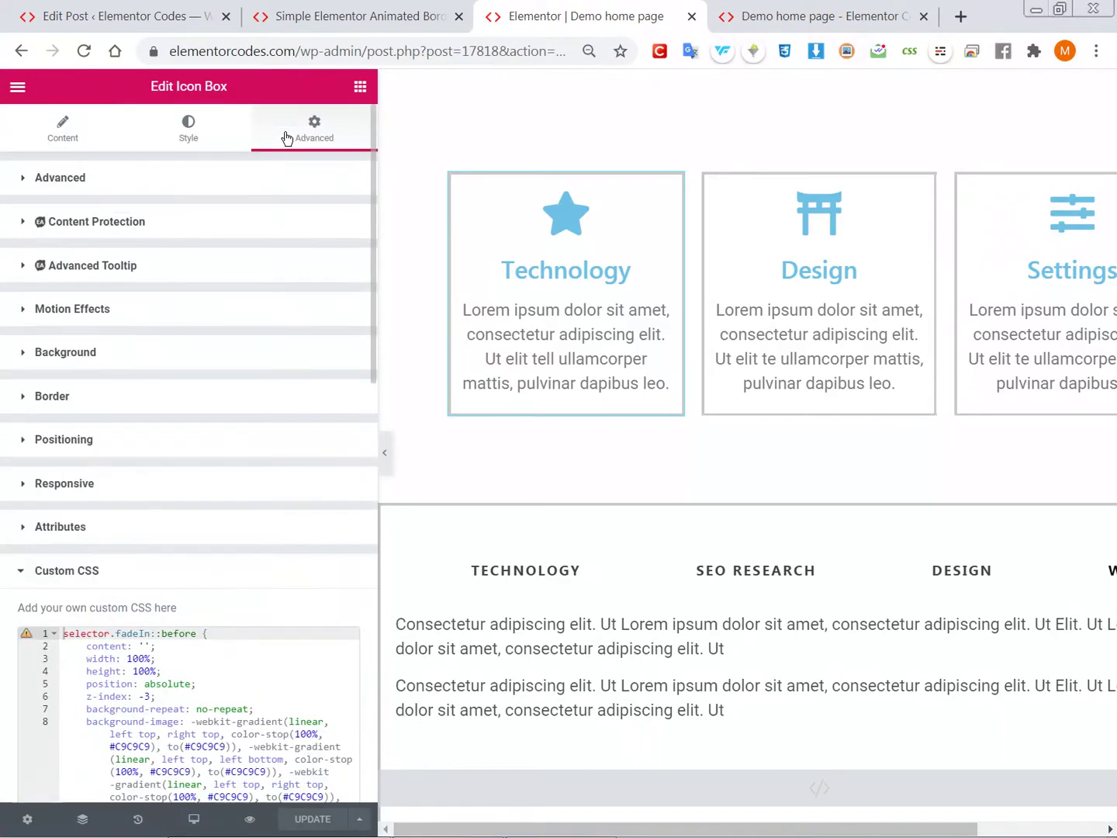
- Return to the widget list and reopen the Technology icon box for editing
click(360, 88)
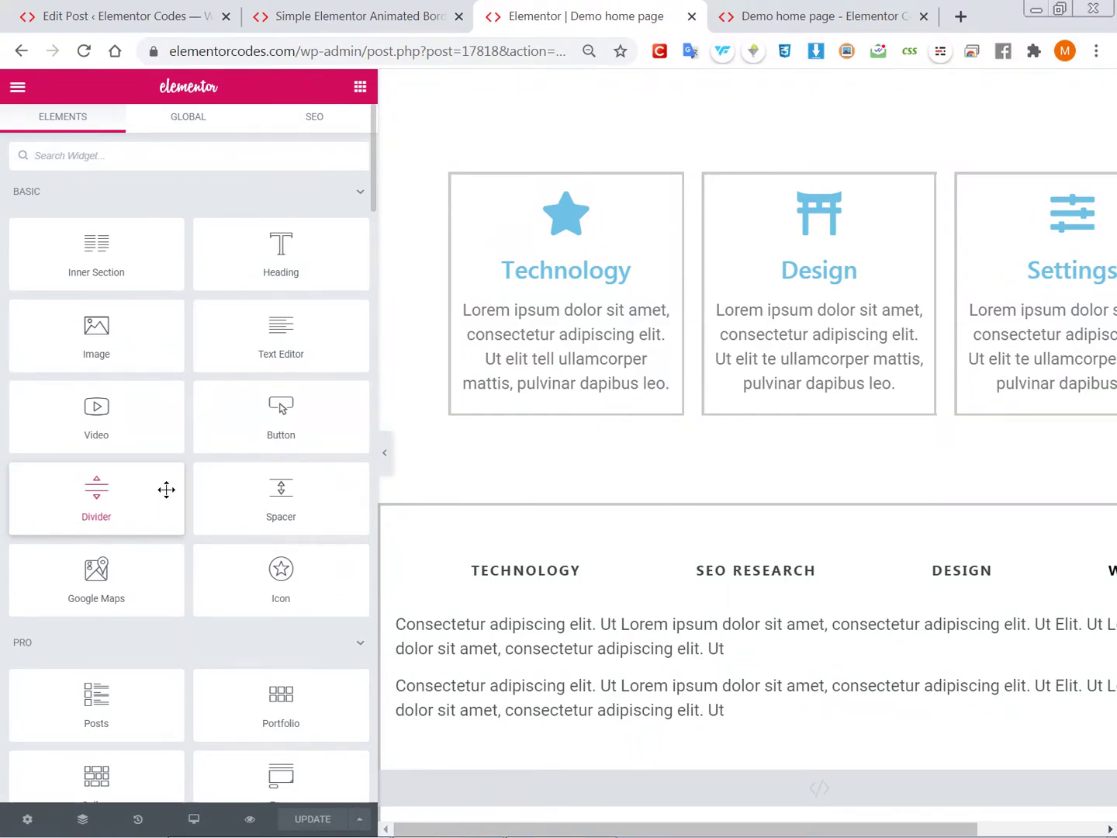
mouse_move(581, 235)
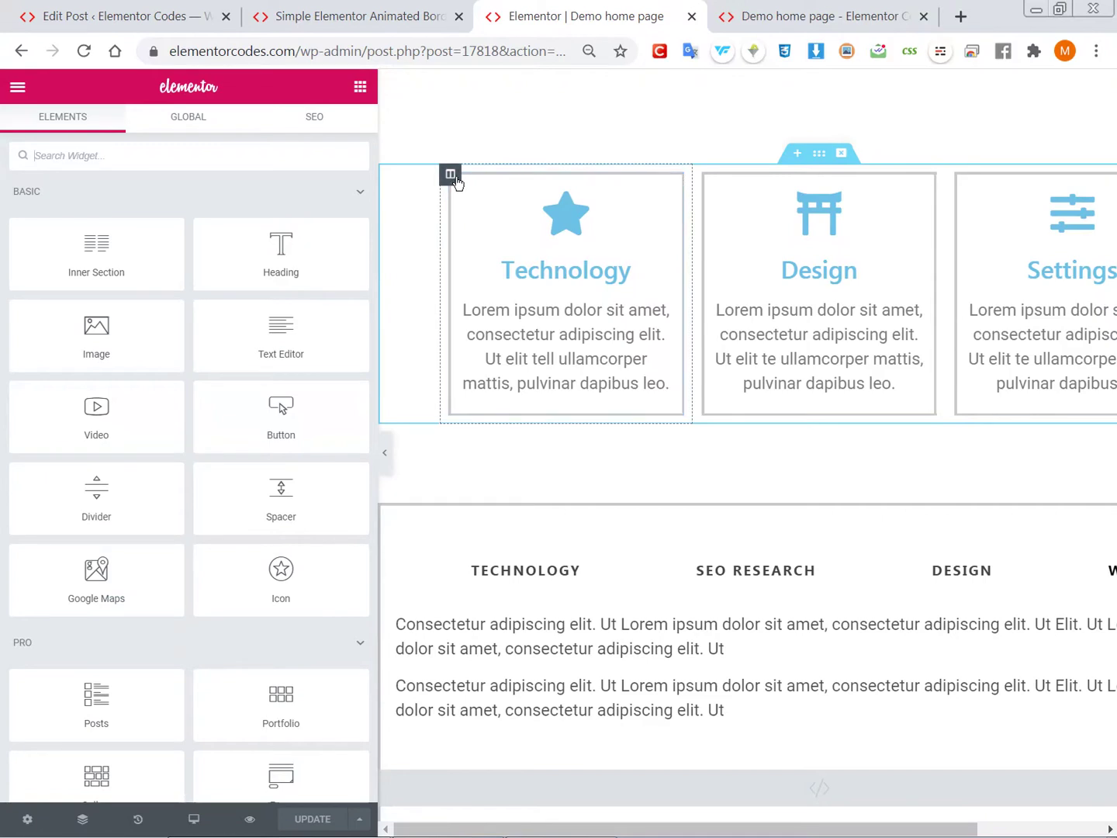
mouse_move(665, 184)
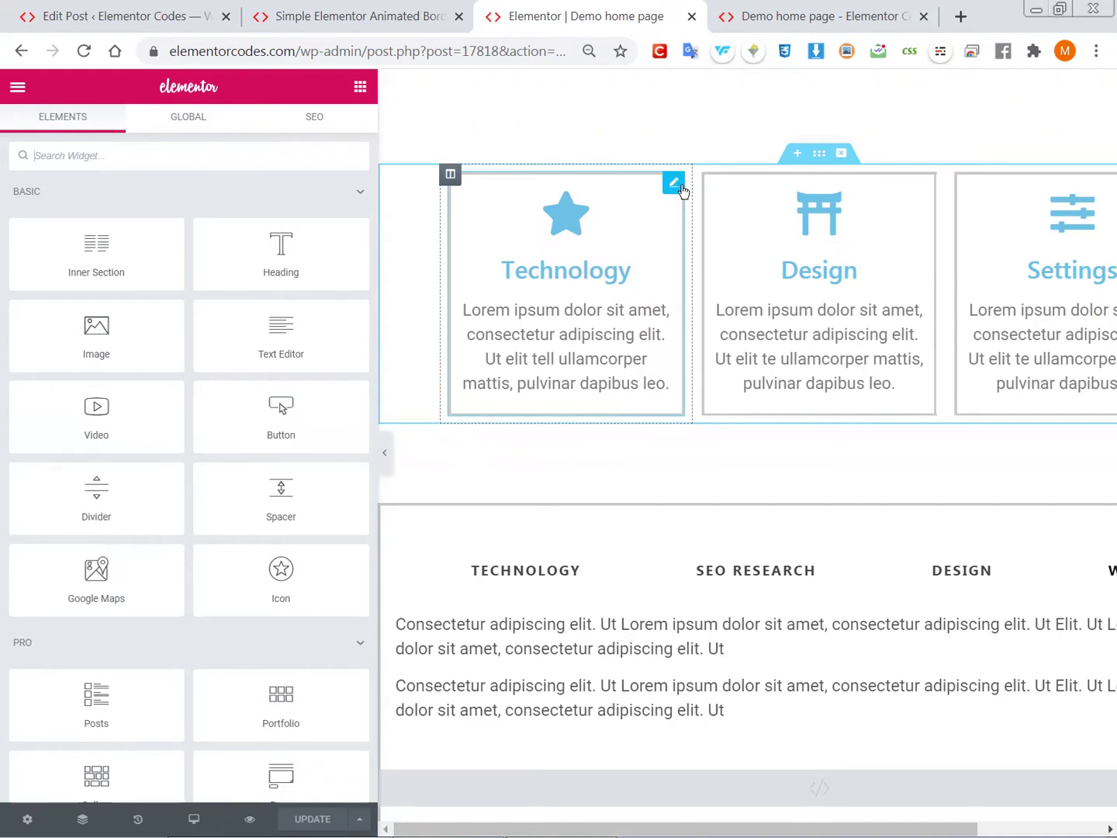
click(673, 186)
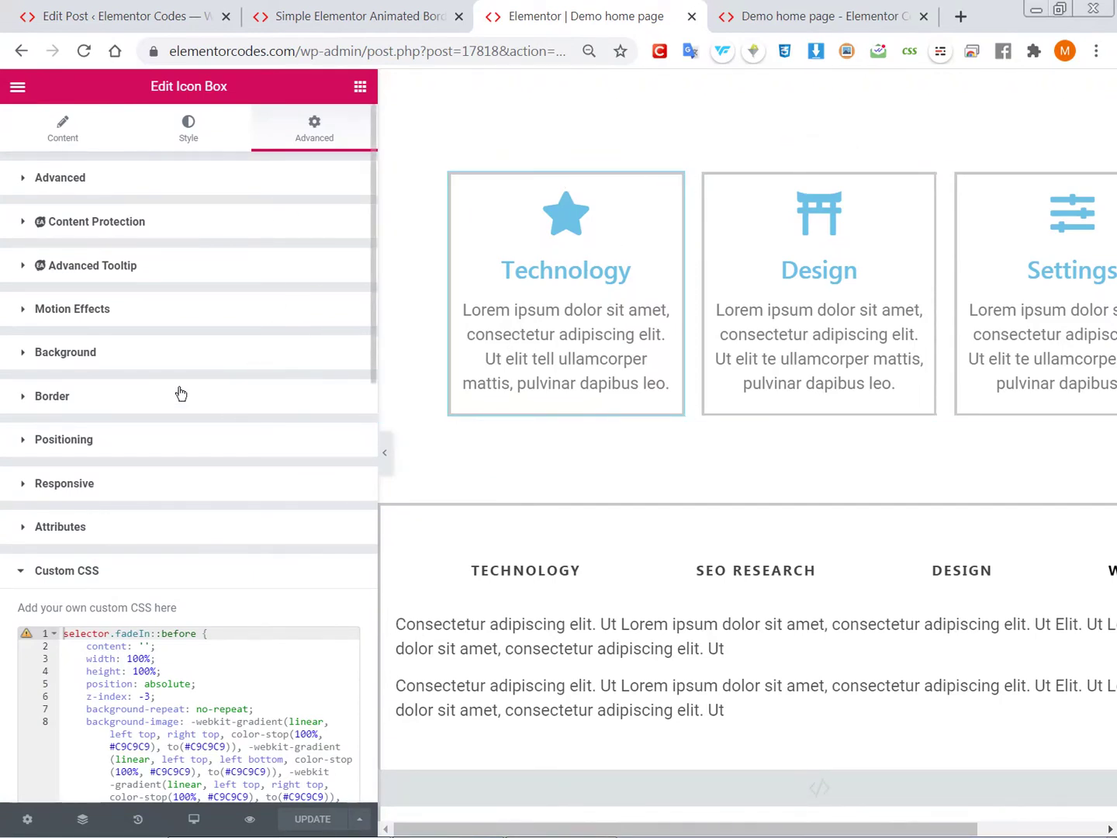
- Keep the Technology box's Fade In entrance animation duration at Fast
click(46, 314)
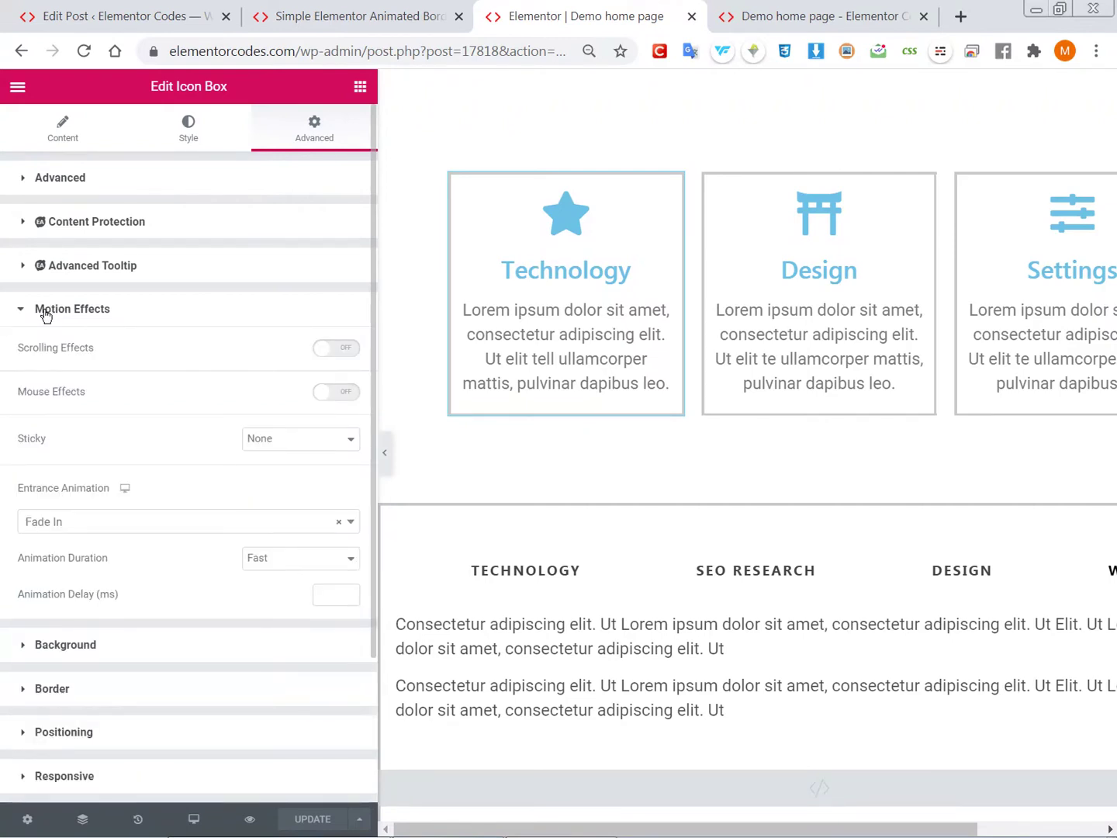
scroll(72, 315, down, 2)
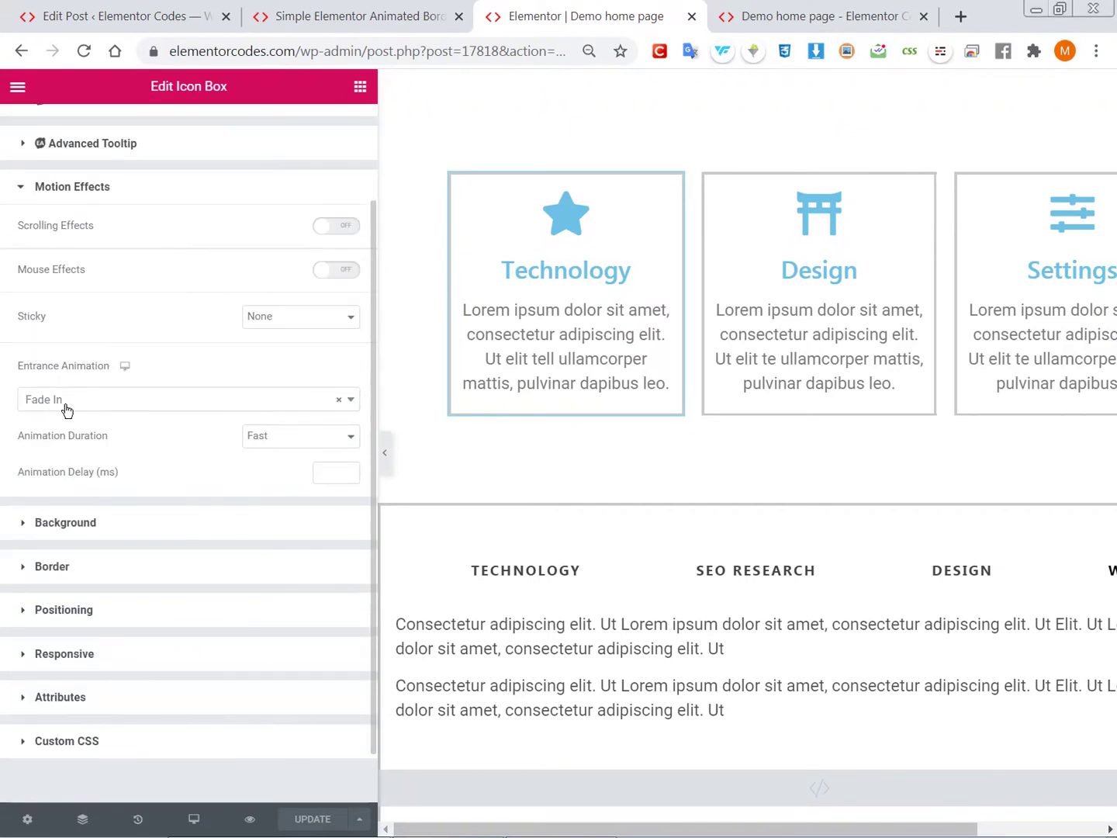
click(260, 443)
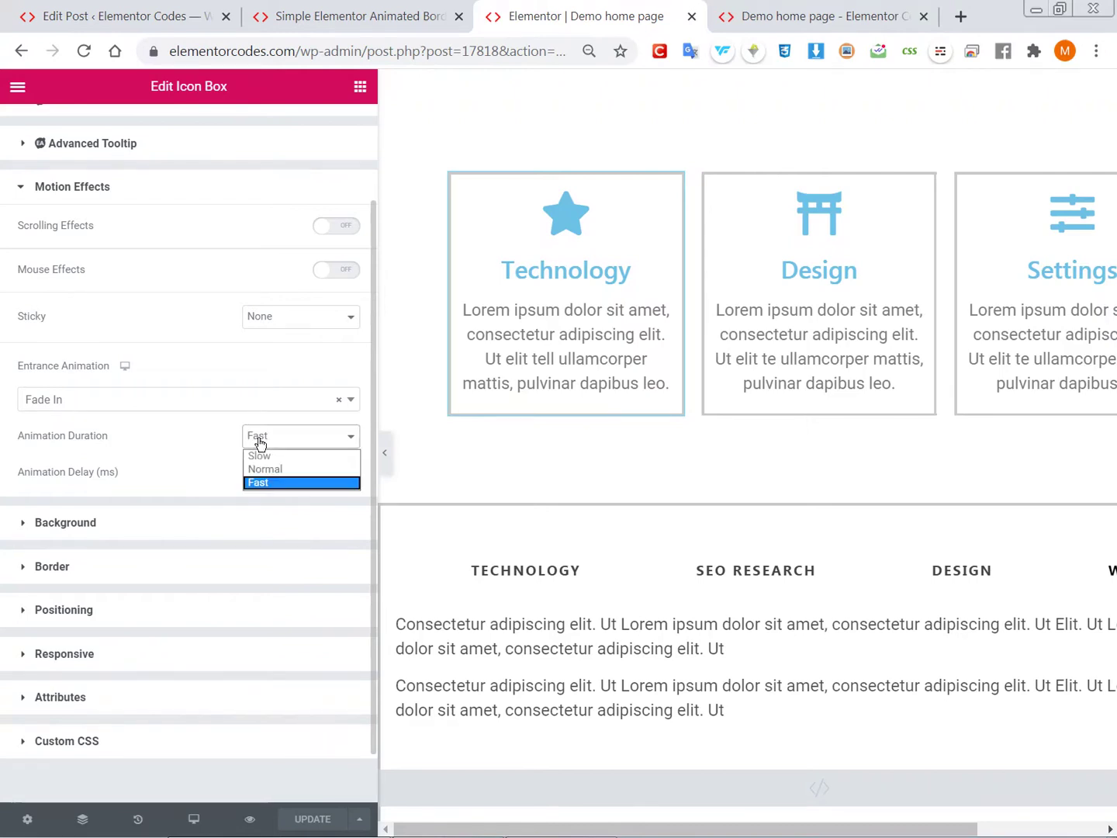
click(264, 484)
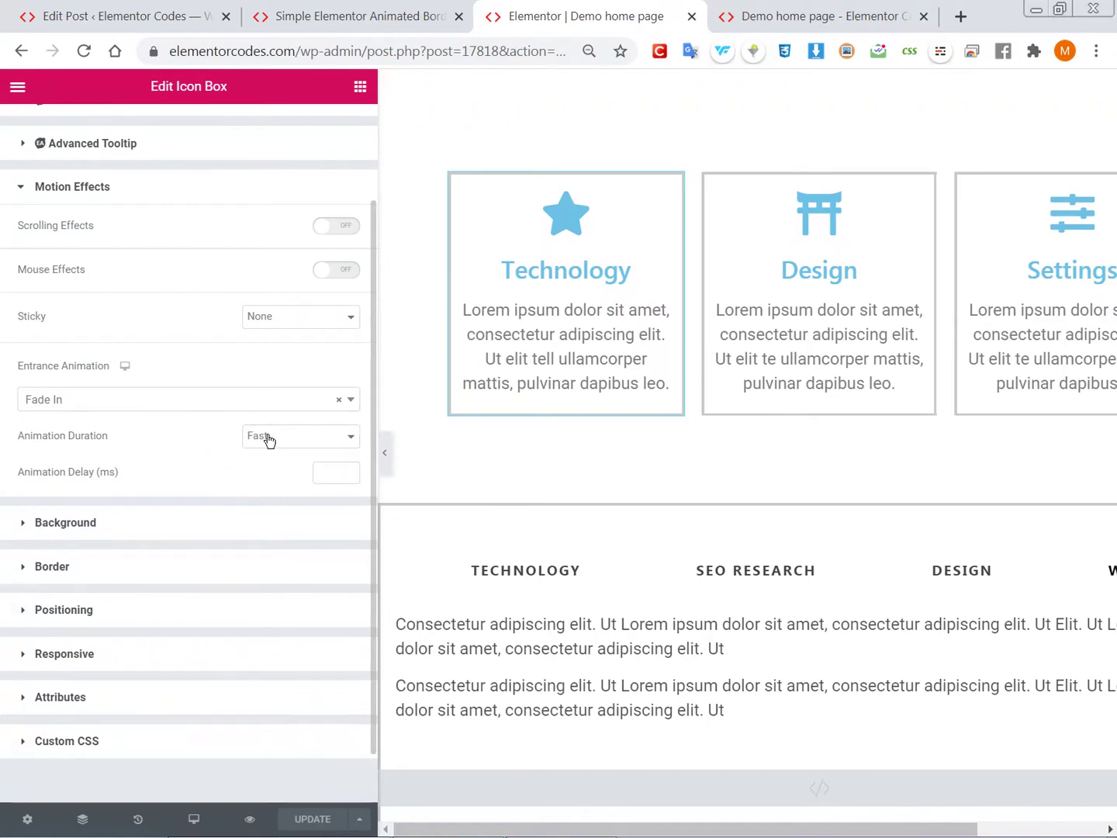
- Replace the Technology box's custom CSS with the copied animated-border code
click(157, 744)
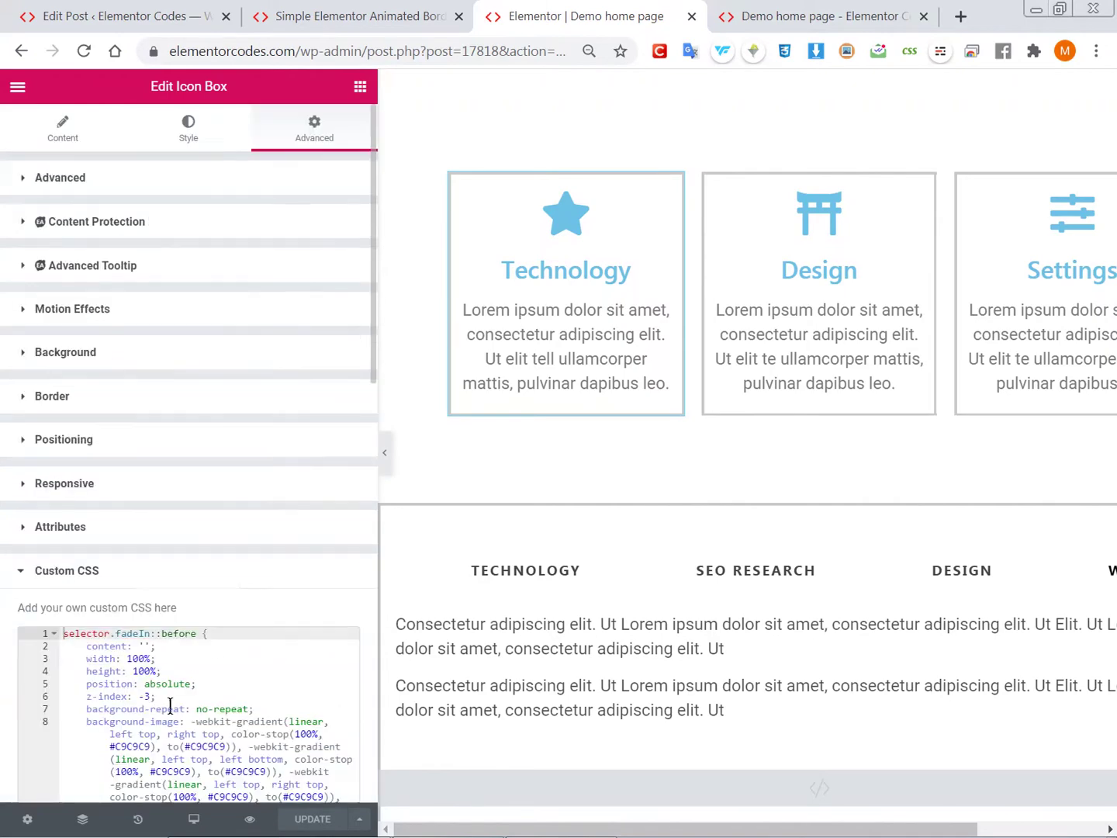
scroll(146, 560, down, 2)
click(207, 609)
key(ctrl+a)
key(ctrl+c)
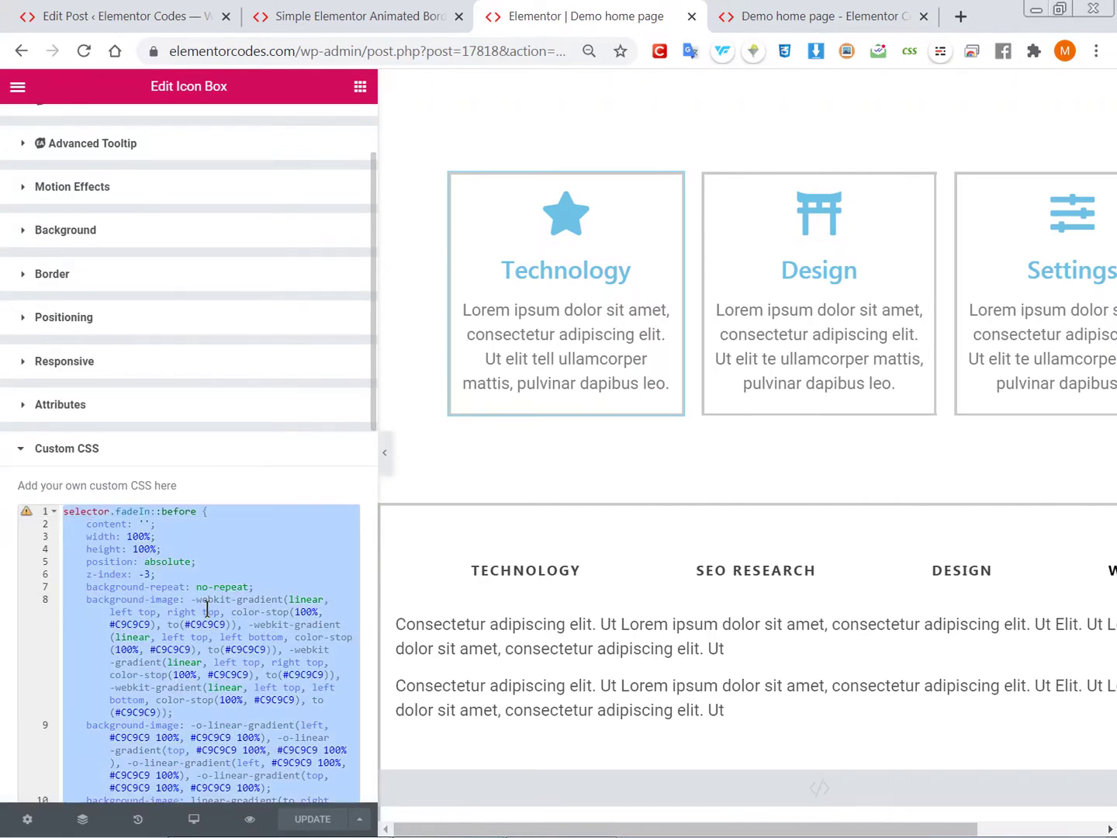
key(BackSpace)
key(ctrl+v)
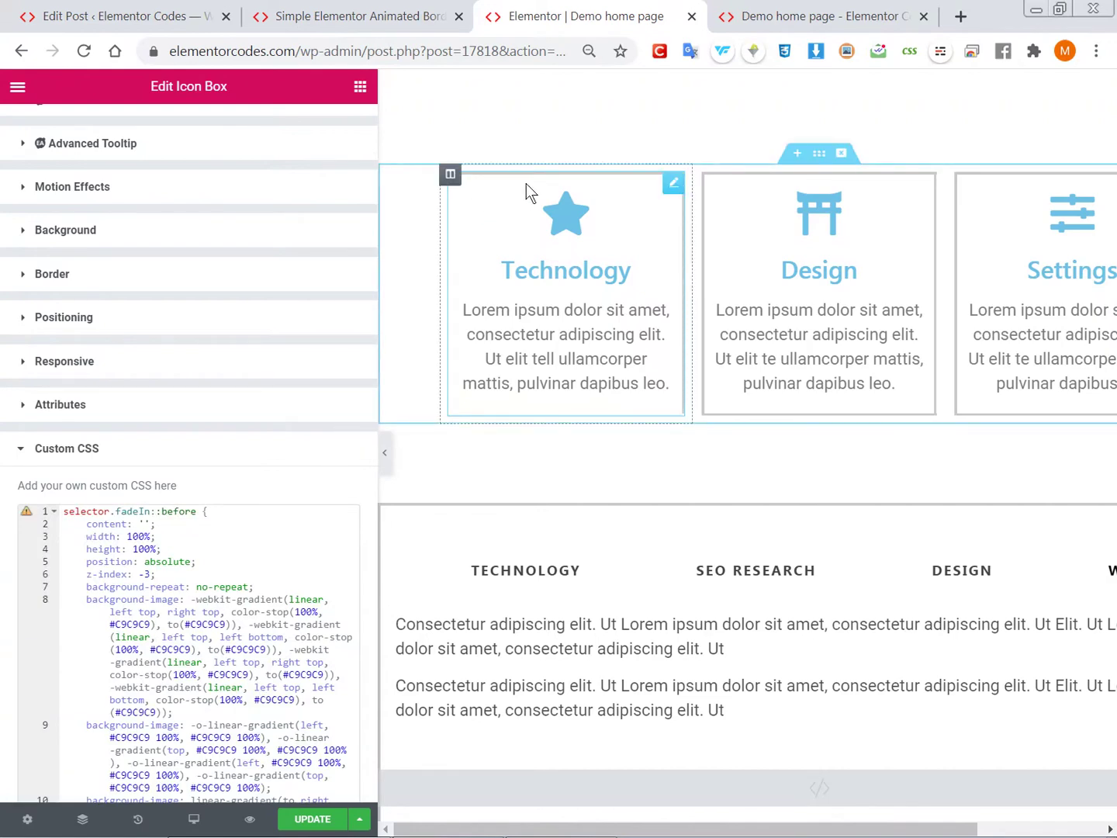
scroll(157, 591, down, 2)
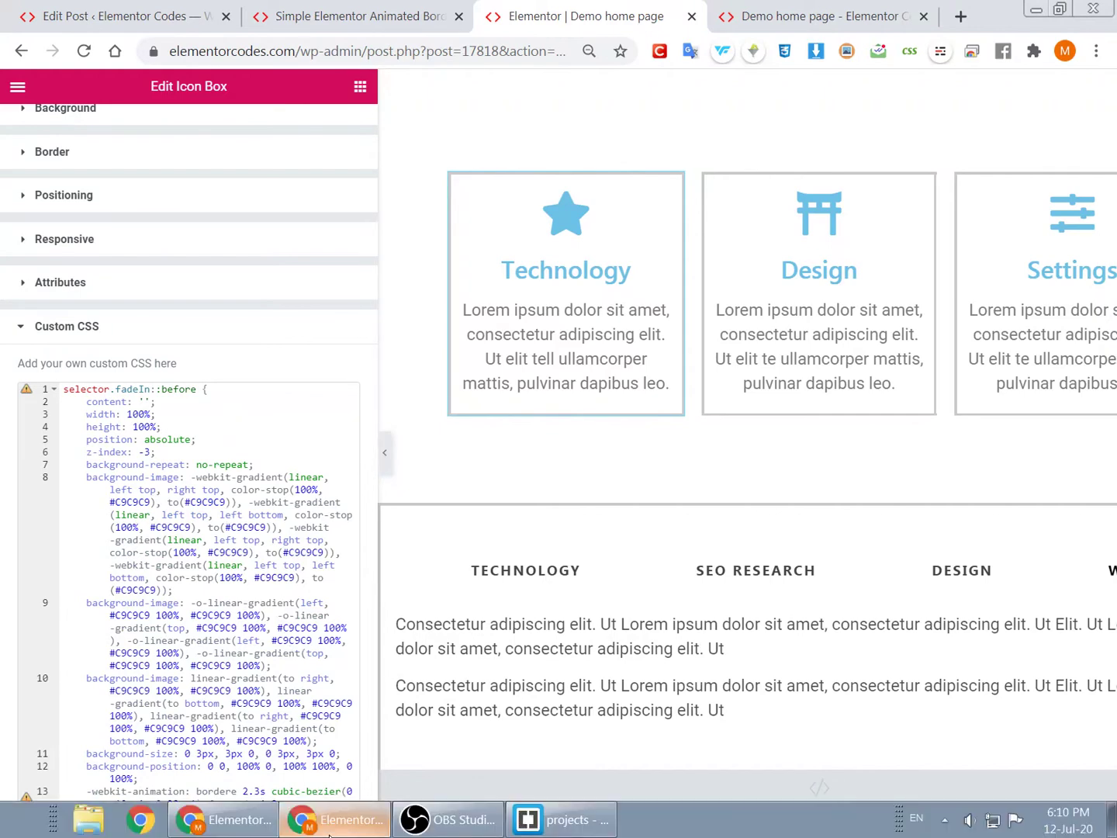
- Paste the copied fadeIn border CSS into a new Brackets document and select C9C9C9 on line 8
click(535, 825)
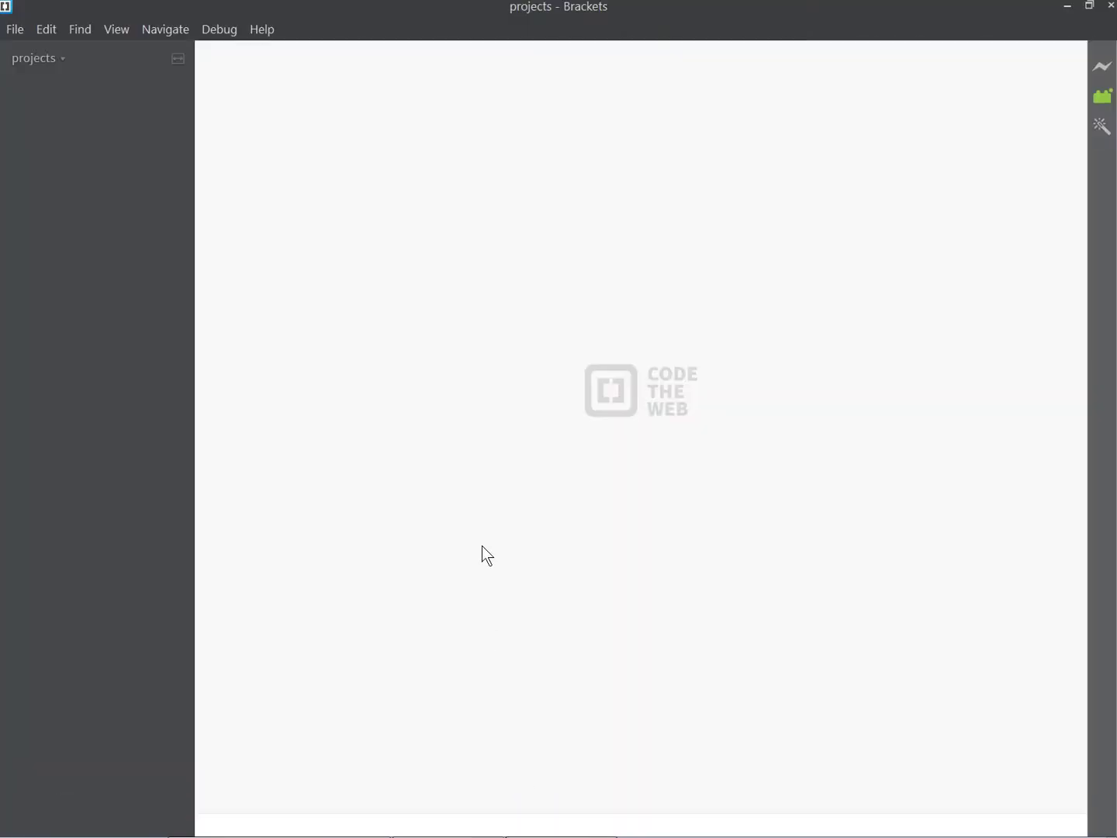
key(ctrl+n)
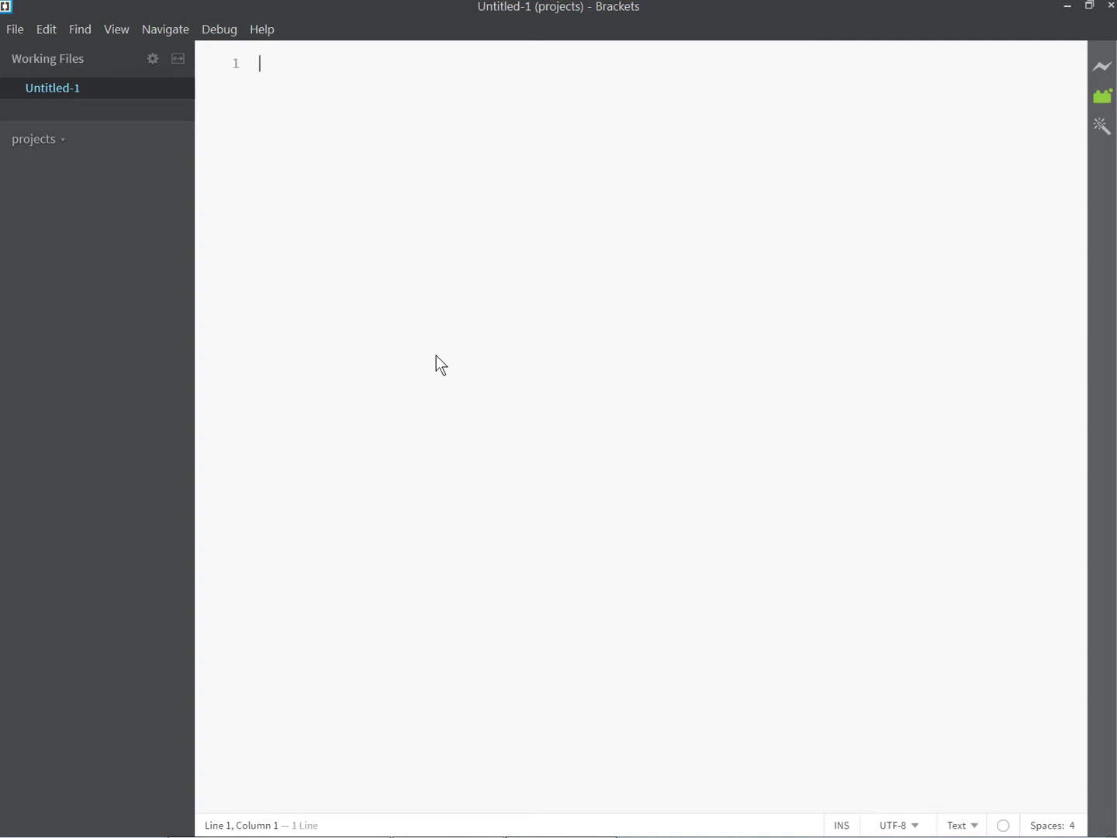
key(ctrl+v)
scroll(541, 519, up, 3)
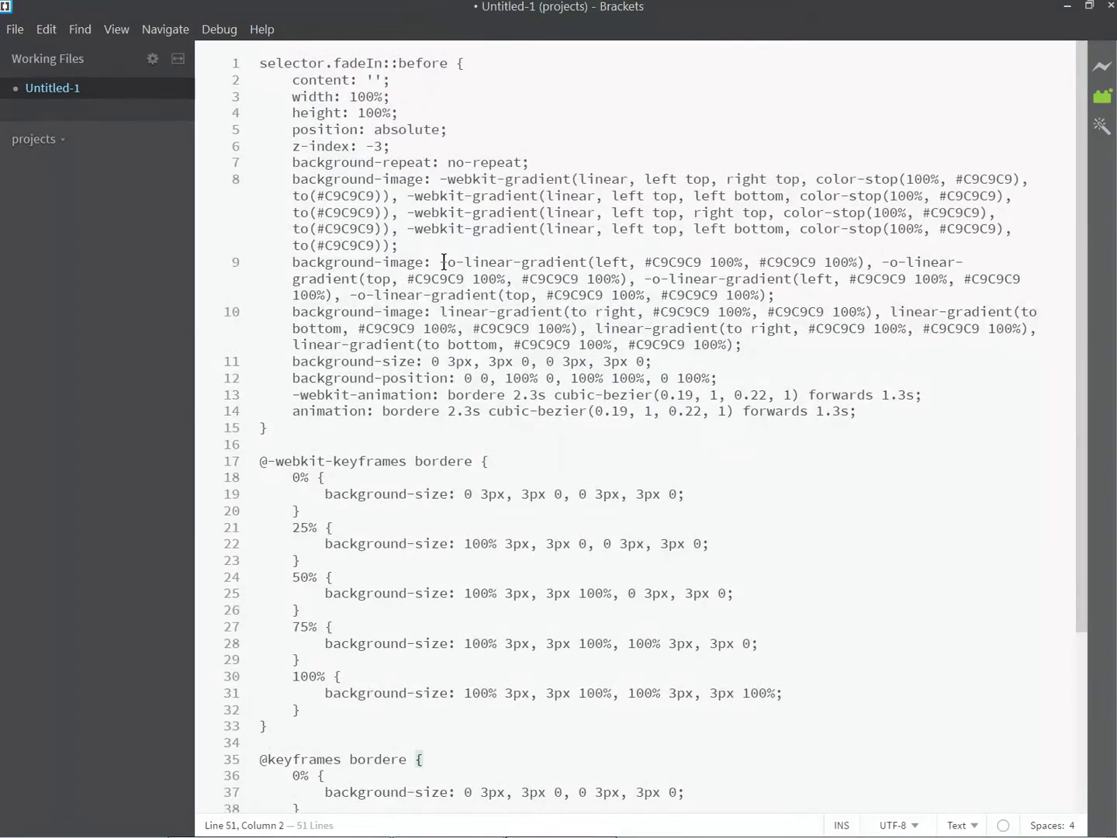
mouse_move(445, 262)
mouse_move(431, 230)
drag(325, 229, 377, 228)
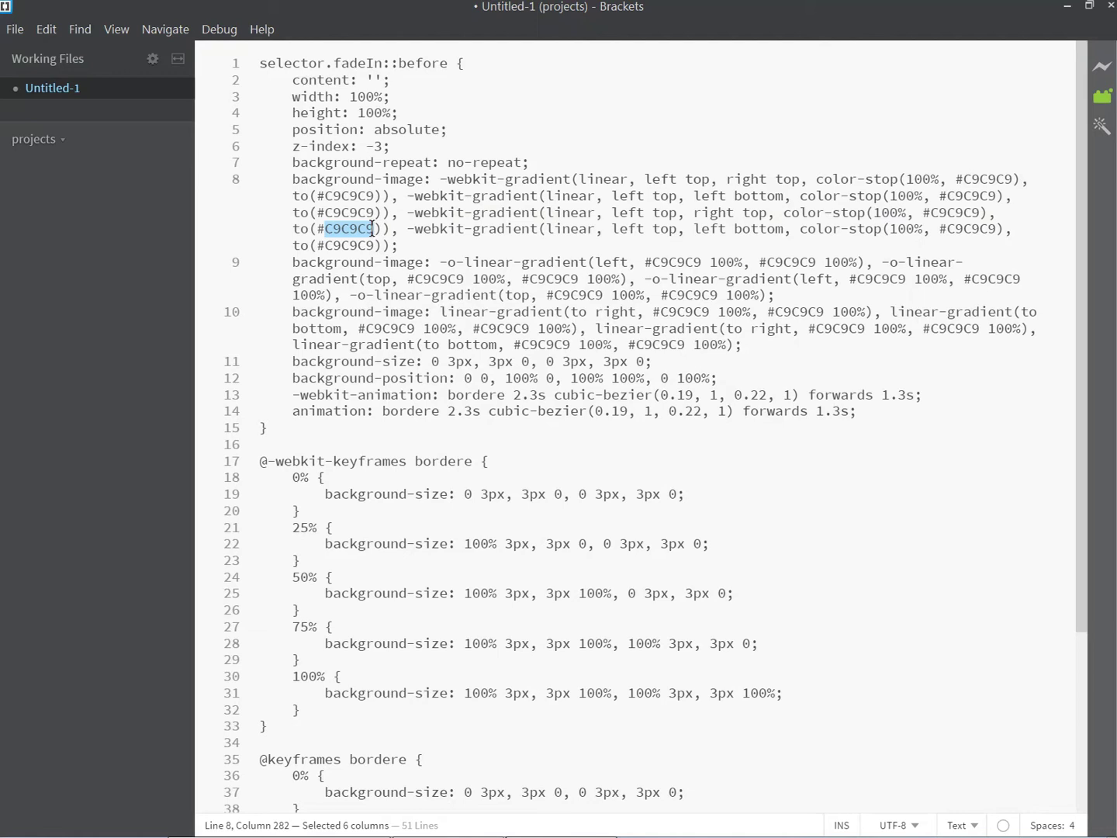
- Replace all occurrences of C9C9C9 with 000000 in the CSS
click(82, 29)
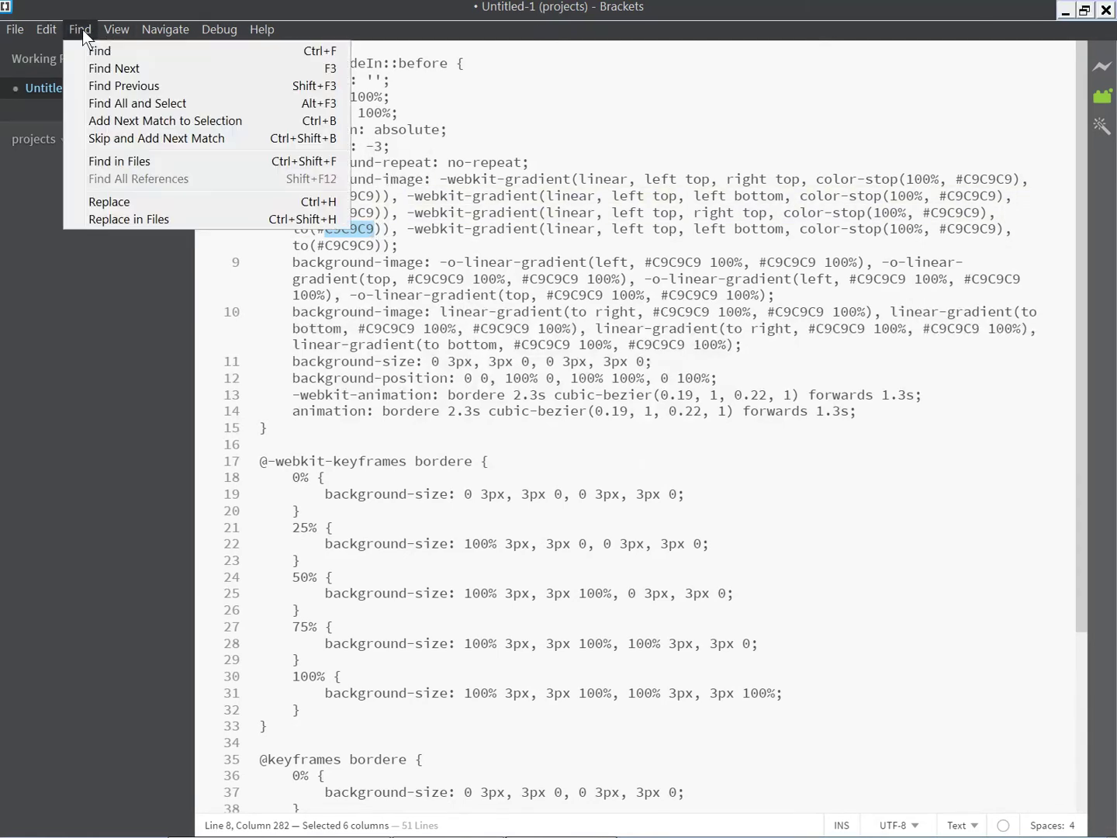
click(130, 201)
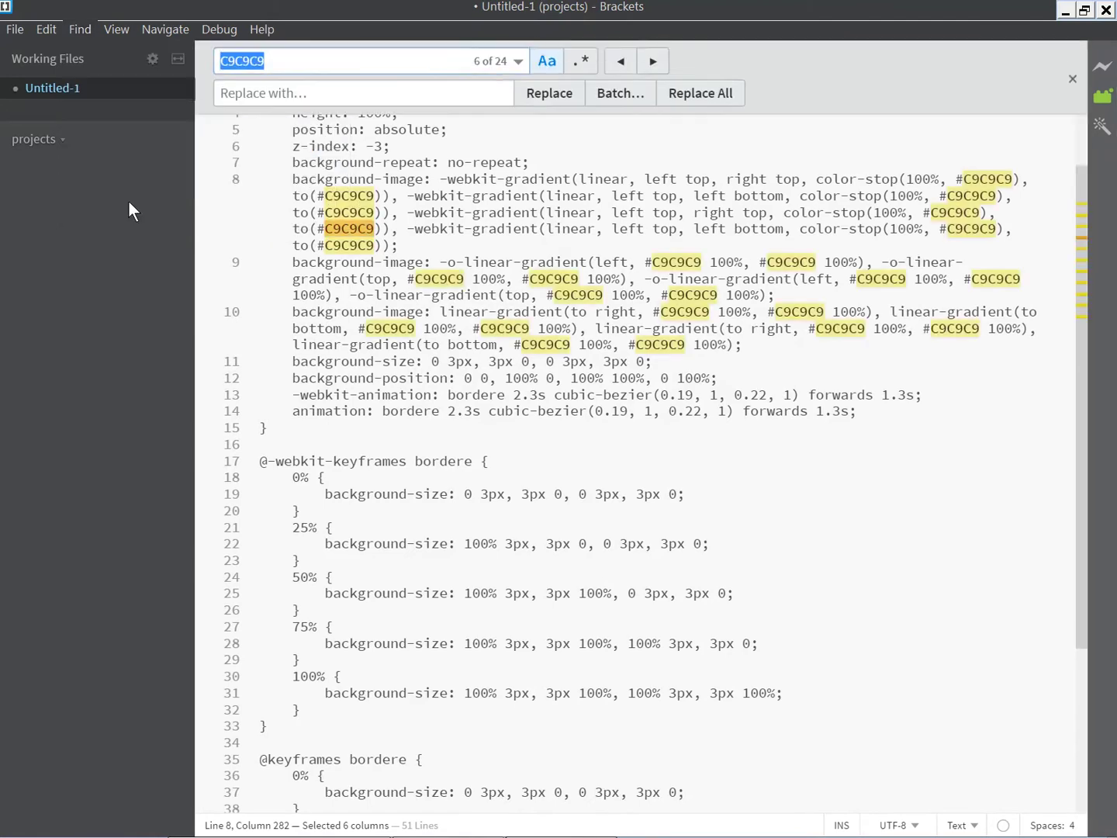
click(253, 95)
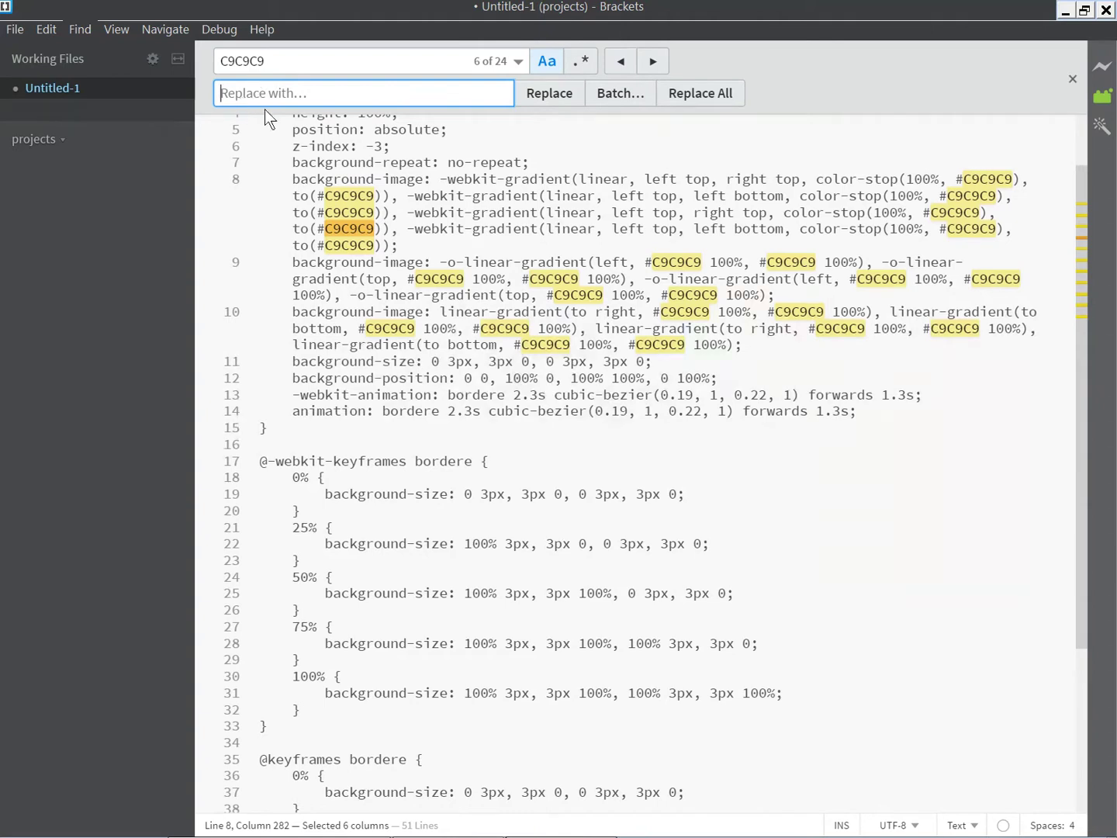
text(000000)
click(695, 94)
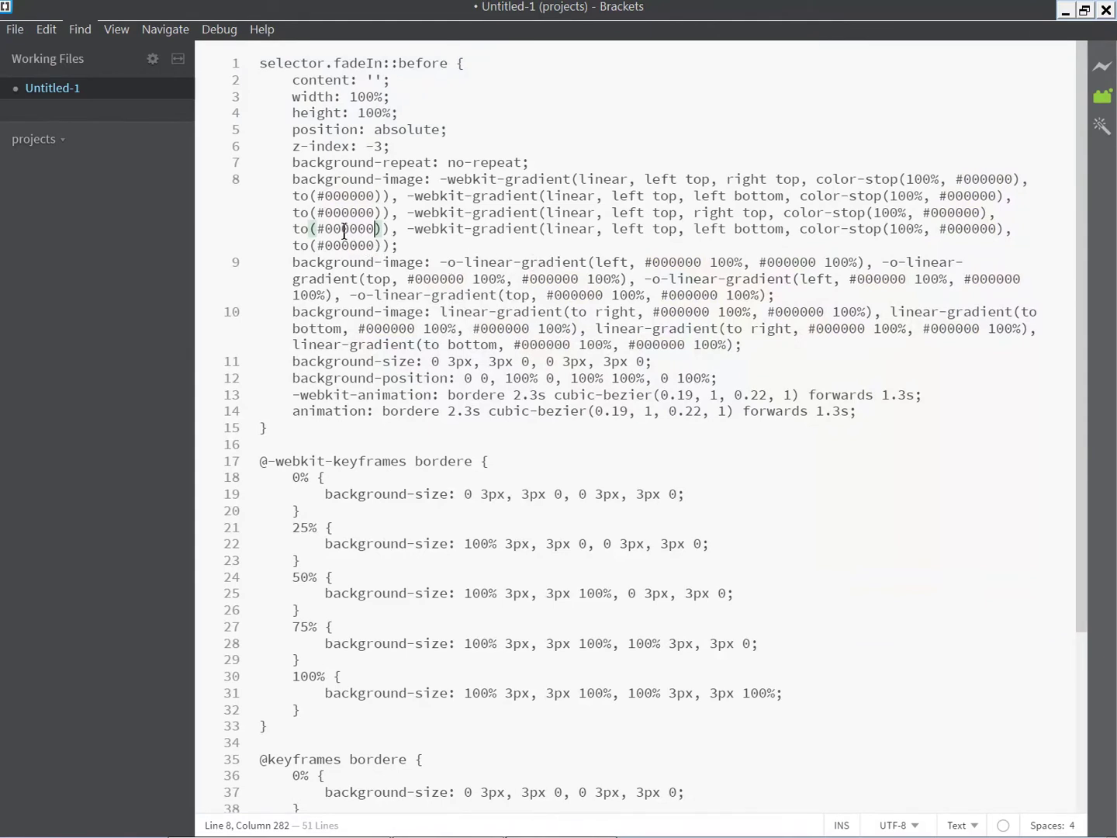
- Scroll through the CSS to check the black gradient colours and select the 3px value
mouse_move(351, 228)
scroll(430, 403, down, 3)
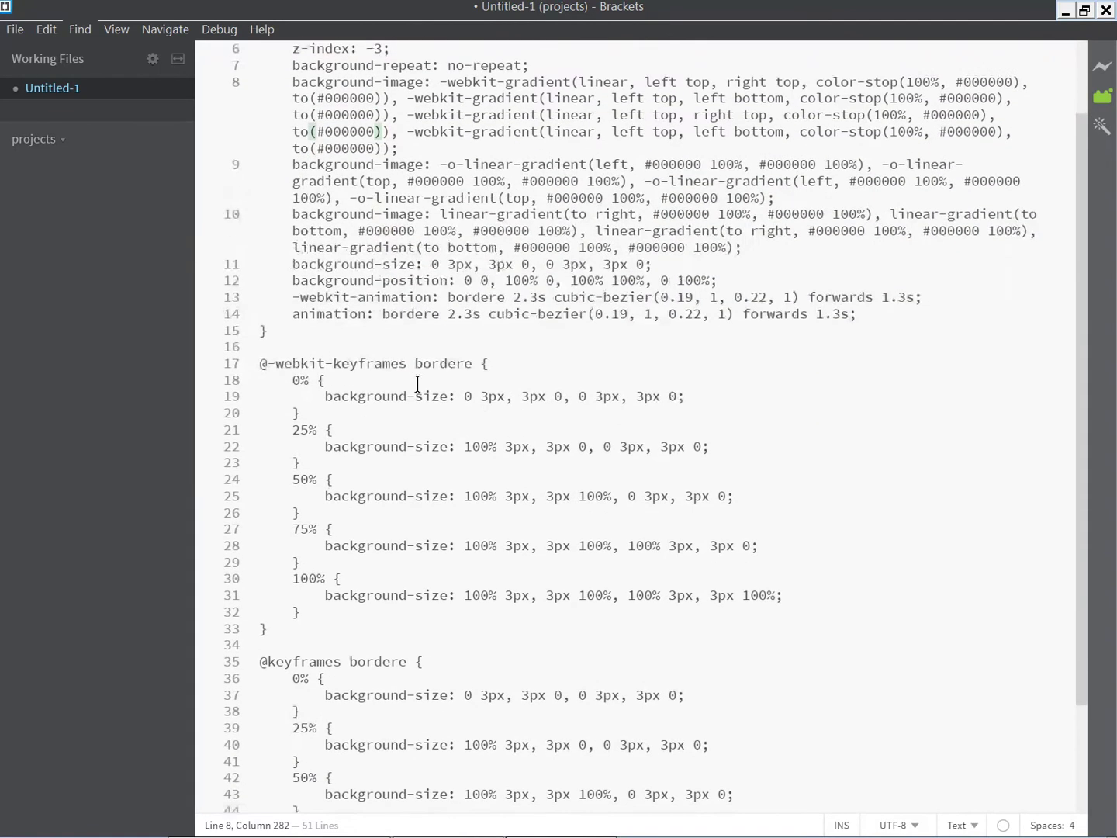
scroll(427, 422, up, 3)
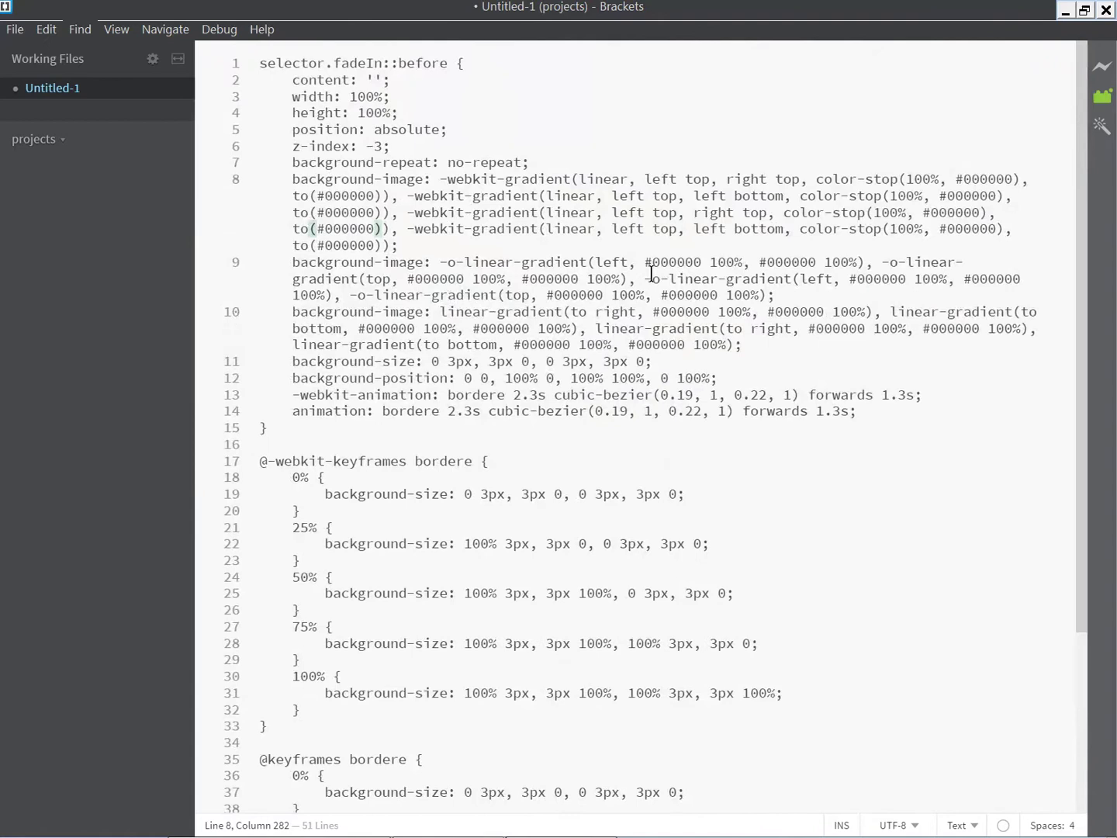
mouse_move(465, 261)
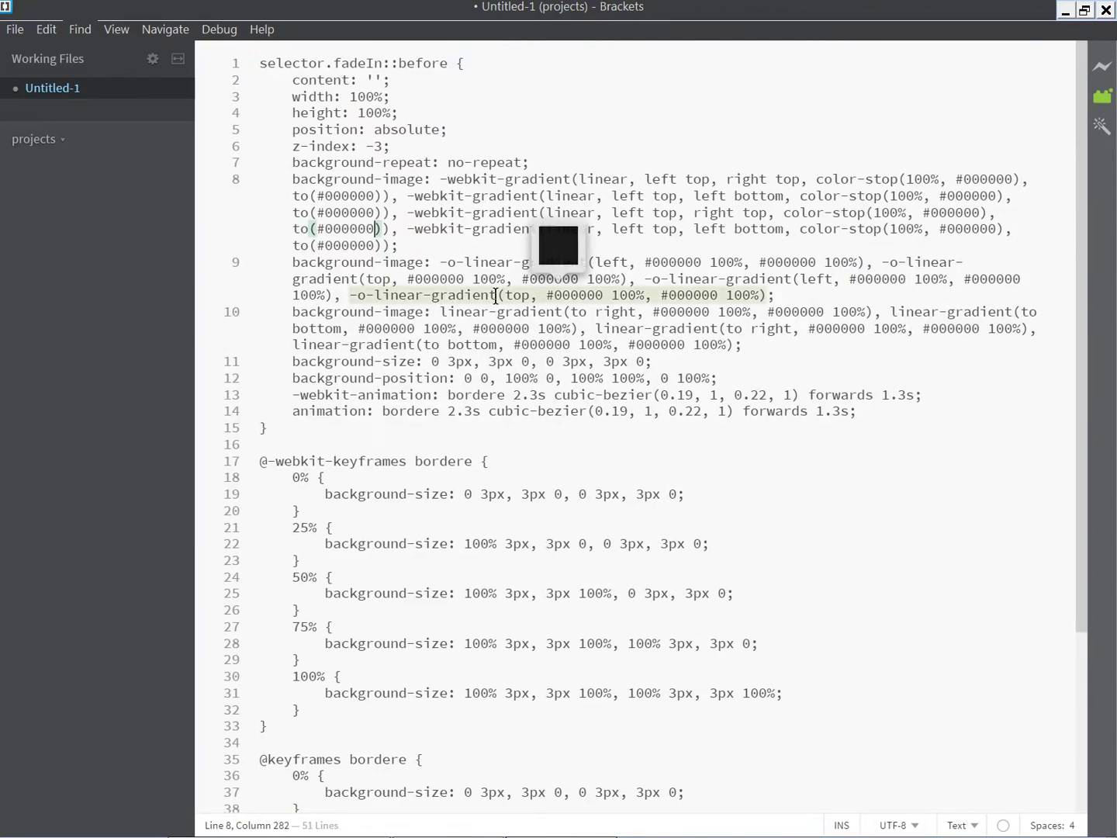
scroll(495, 298, down, 2)
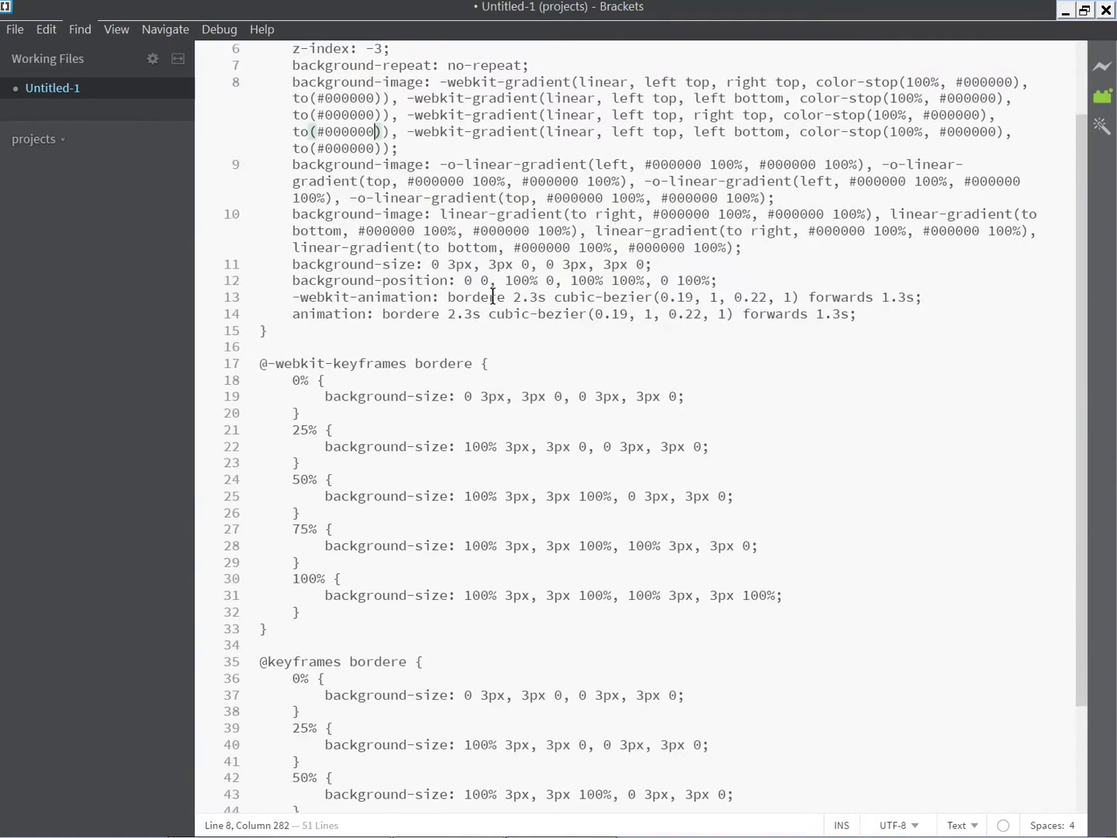
scroll(493, 297, down, 3)
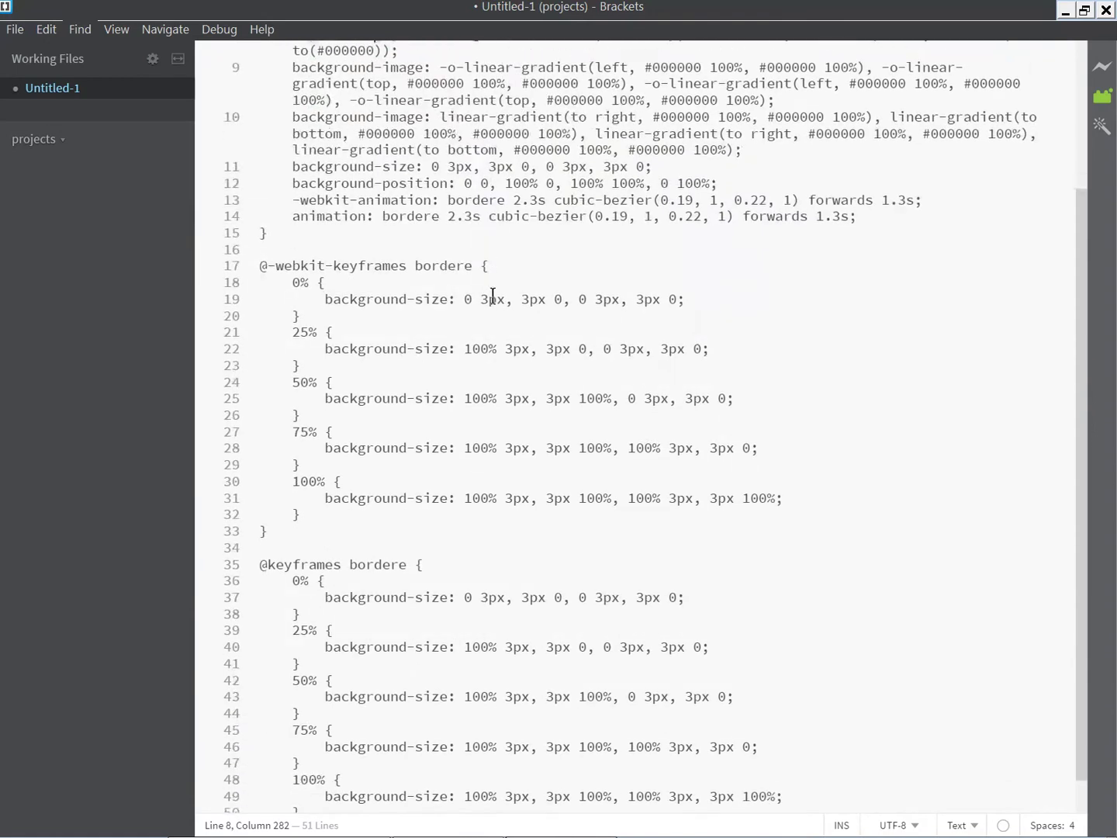
scroll(493, 296, down, 1)
scroll(493, 296, up, 3)
scroll(493, 295, up, 3)
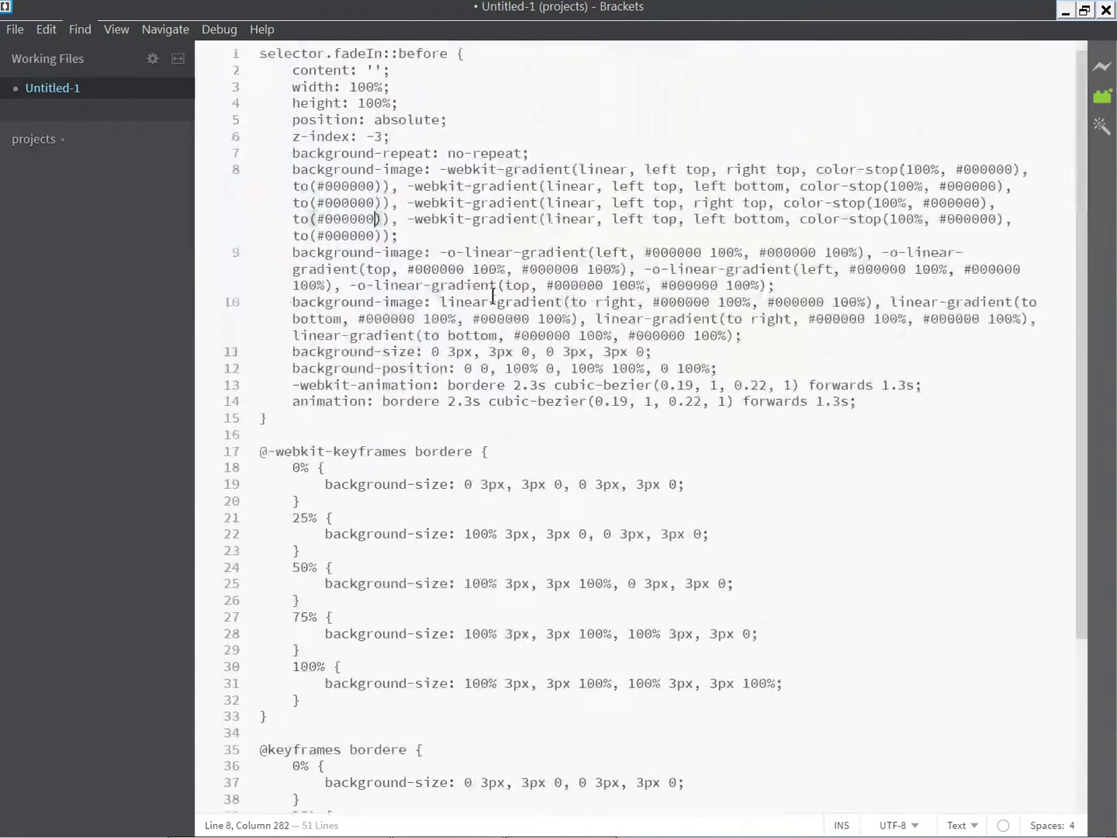
scroll(473, 446, down, 2)
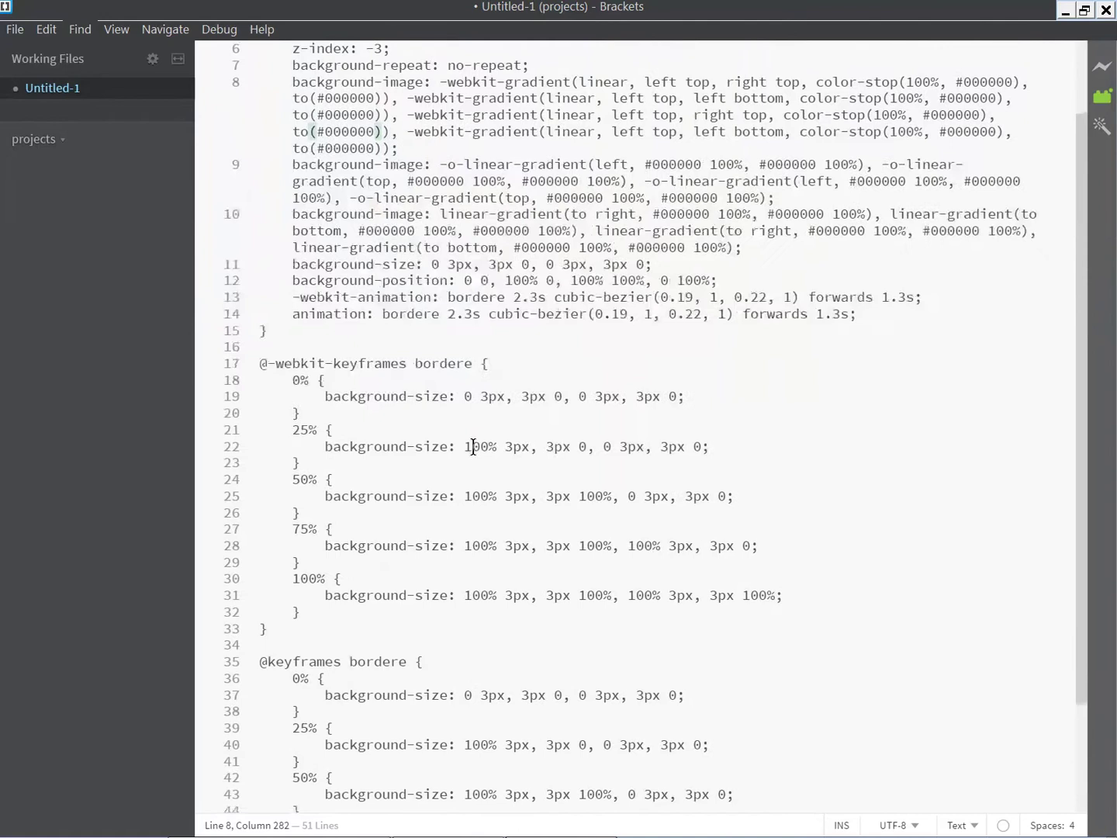
drag(481, 397, 505, 396)
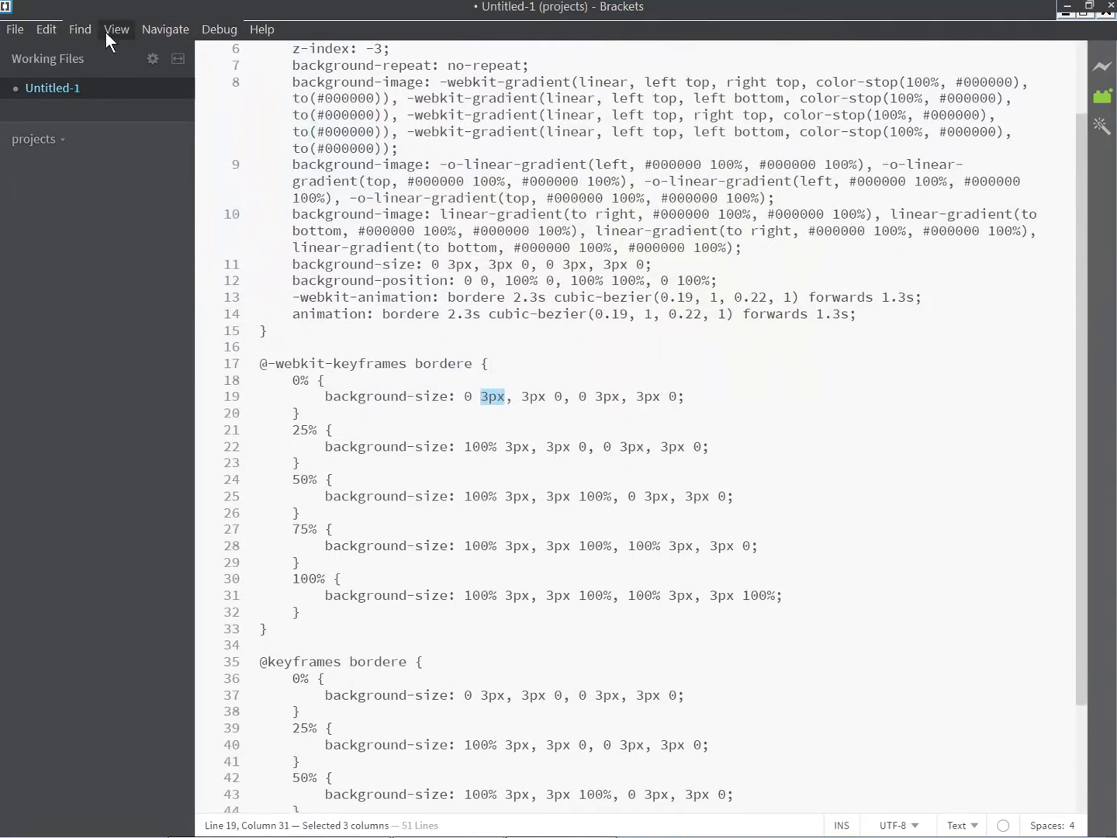
- Replace every 3px in the CSS with 1px using Replace All
click(81, 30)
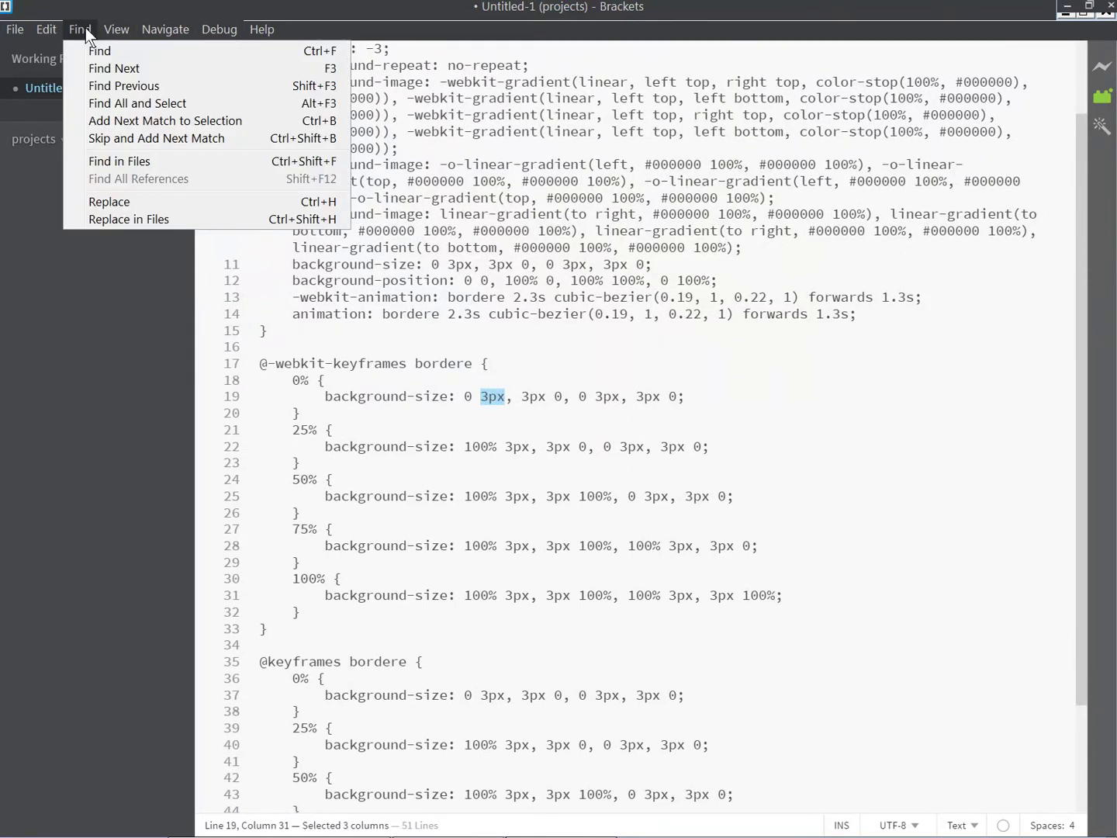
click(159, 206)
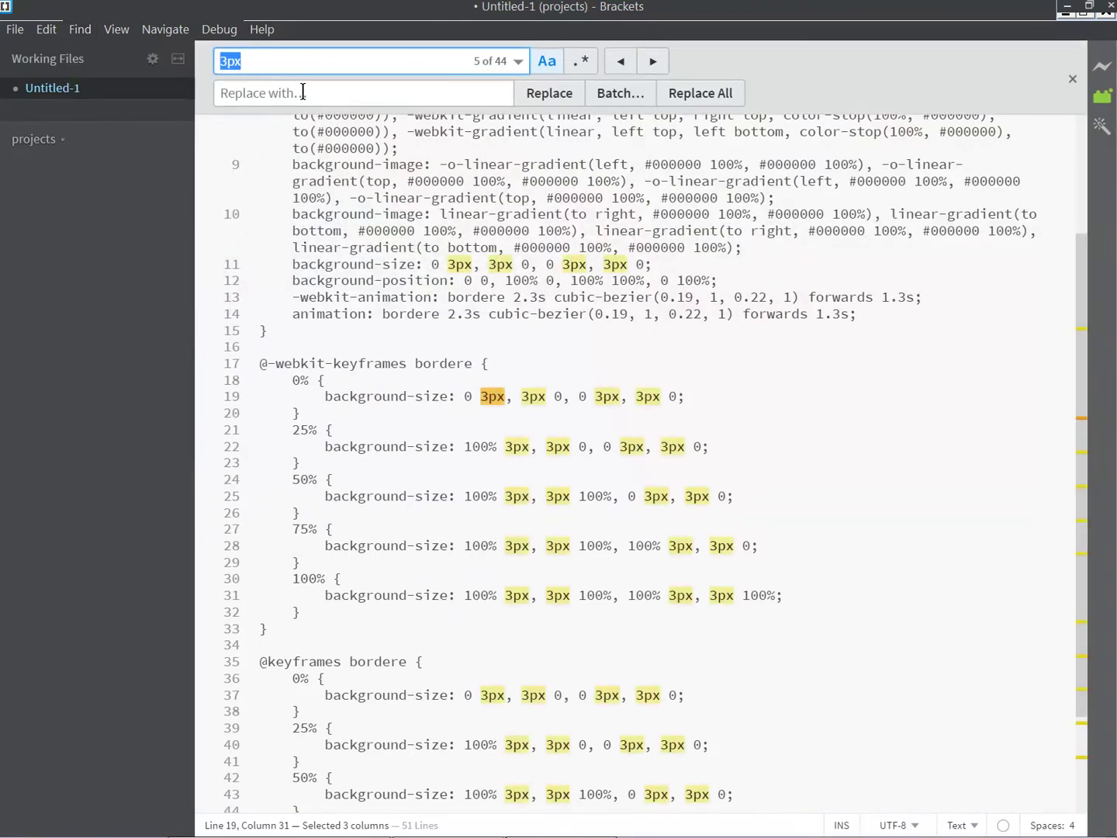
click(295, 60)
key(ctrl+a)
key(ctrl+c)
click(294, 91)
key(ctrl+v)
mouse_move(310, 118)
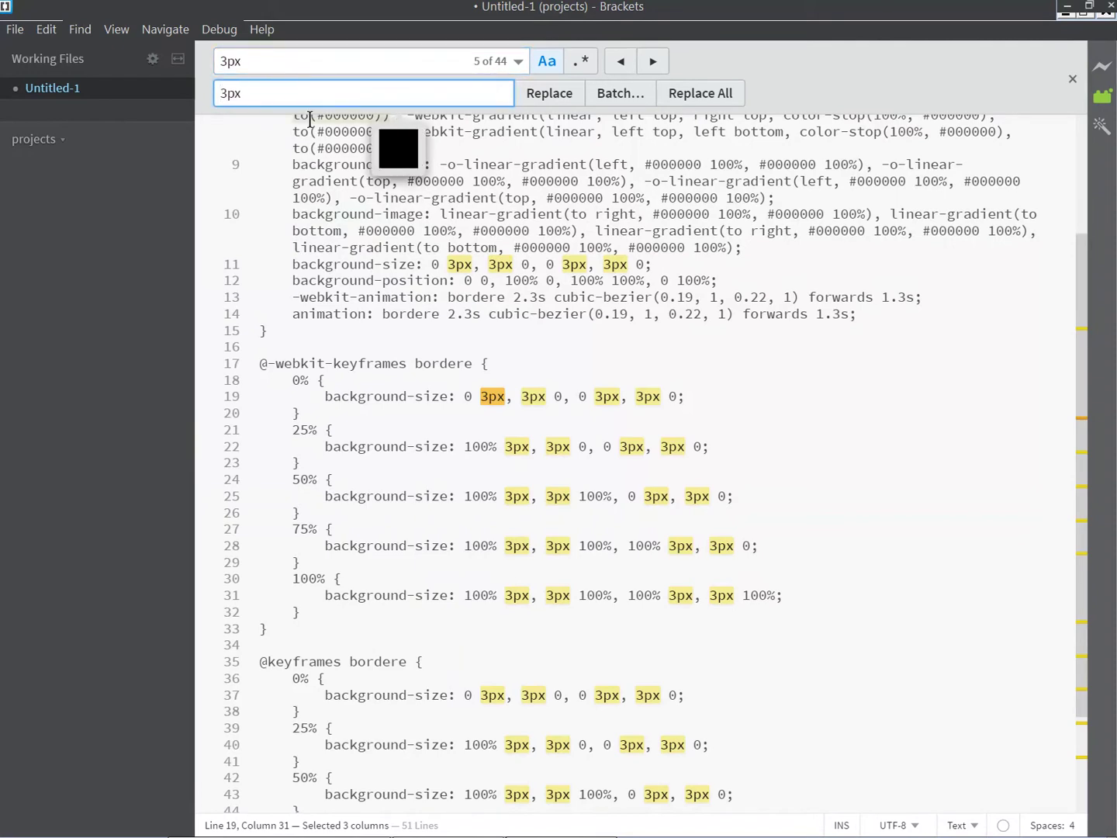
key(Delete)
text(1)
click(688, 96)
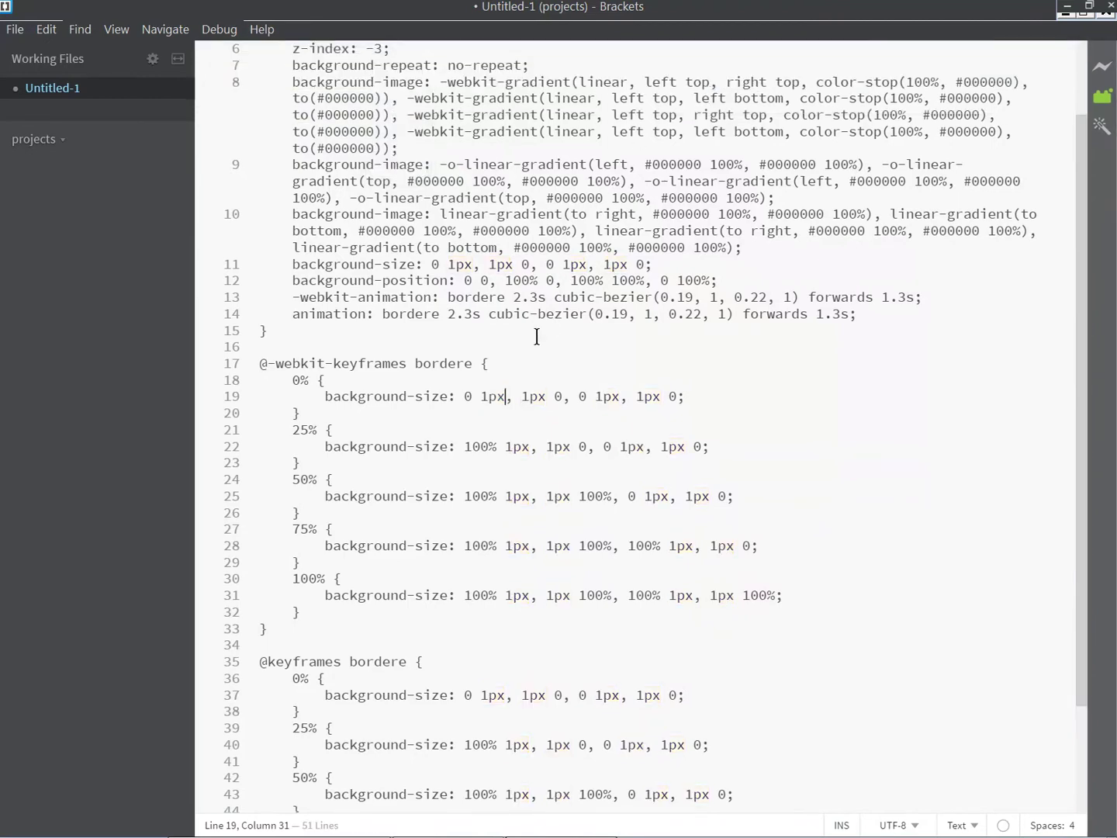
scroll(537, 337, down, 3)
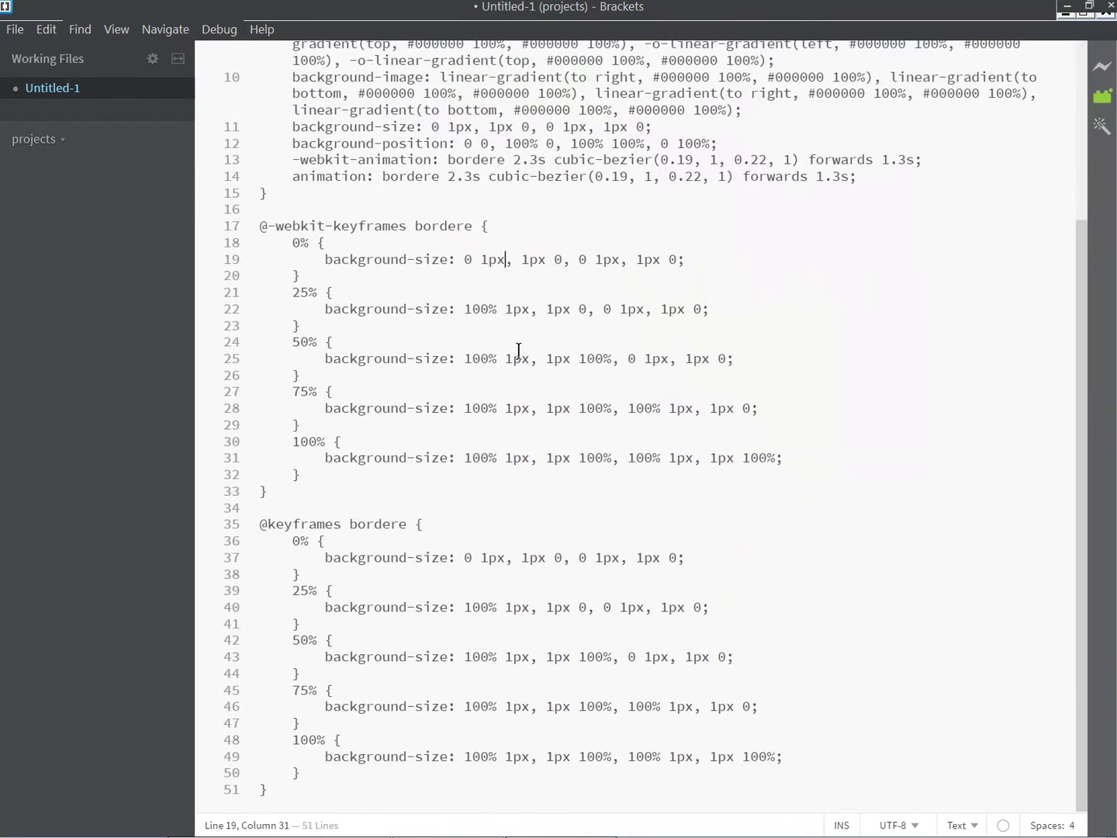
scroll(520, 349, up, 5)
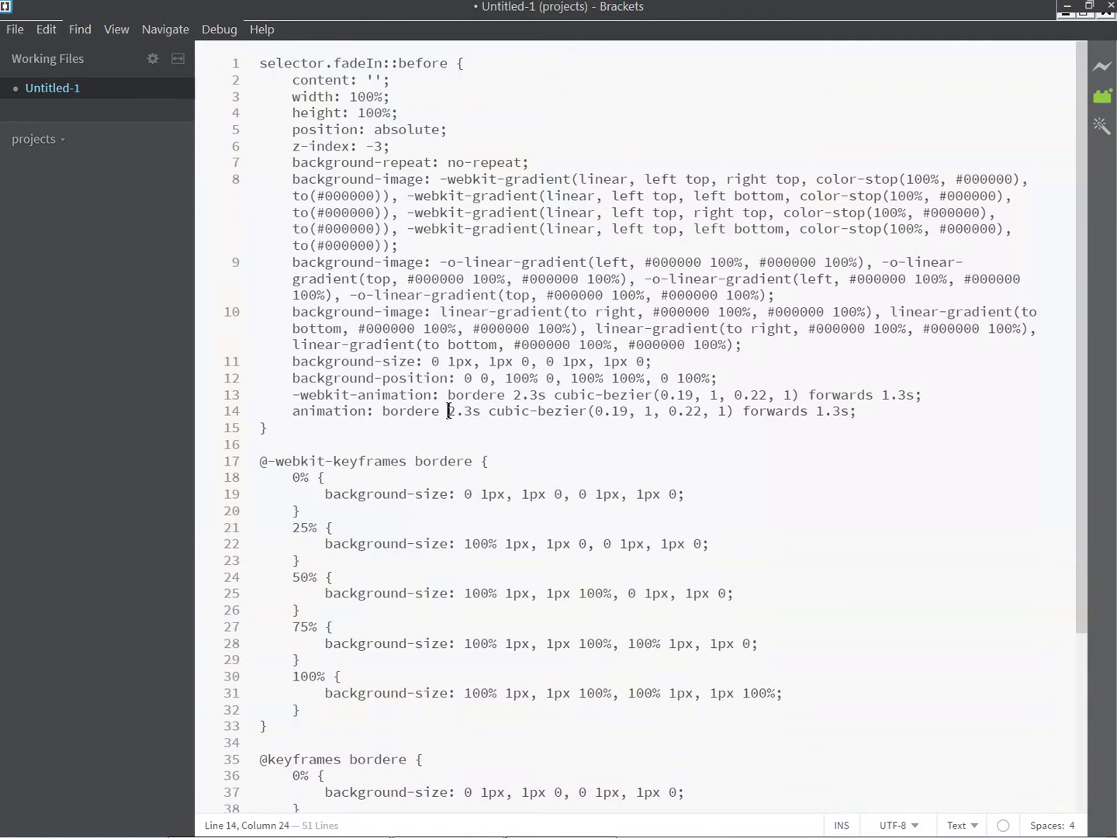
drag(449, 411, 546, 396)
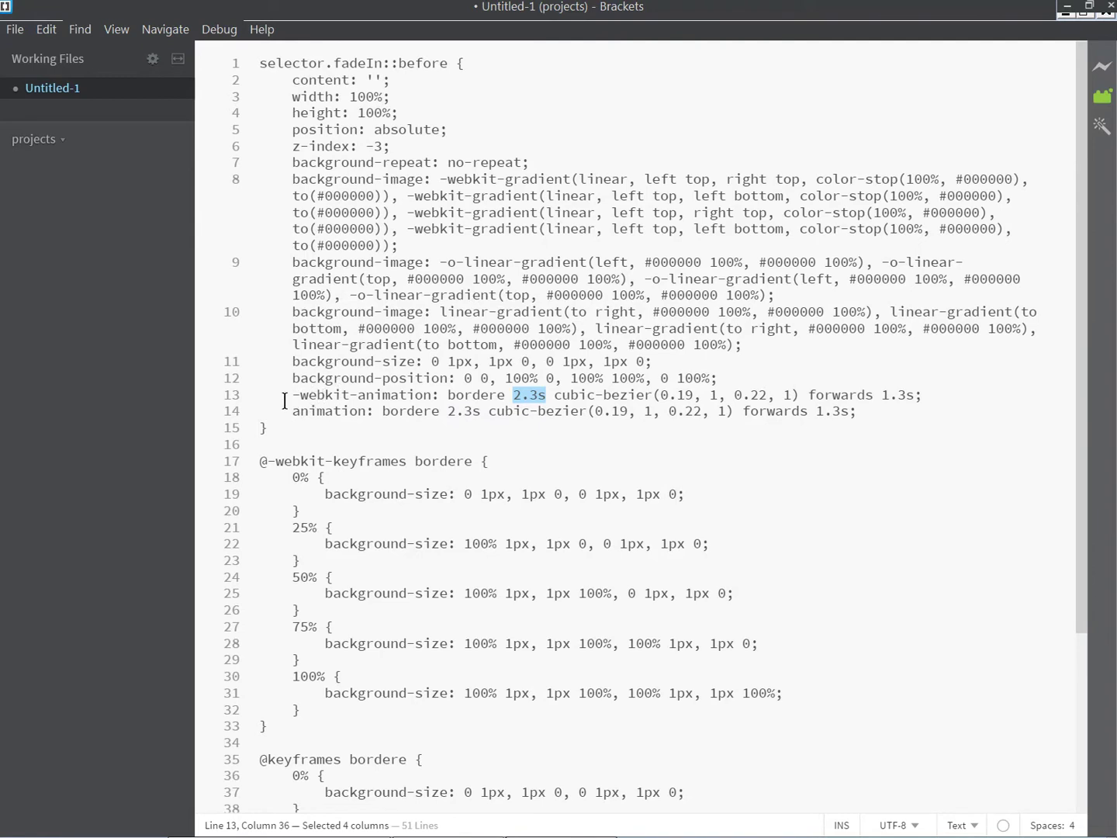
drag(291, 401, 429, 401)
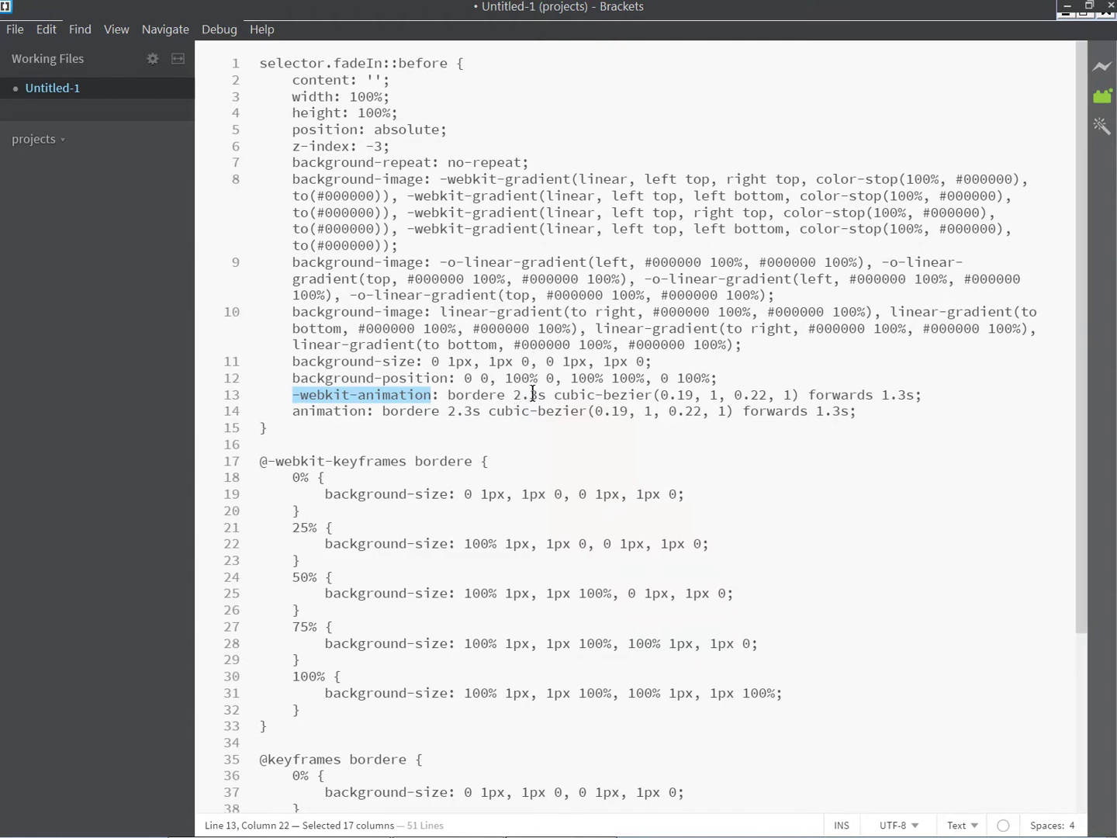
drag(450, 405, 472, 408)
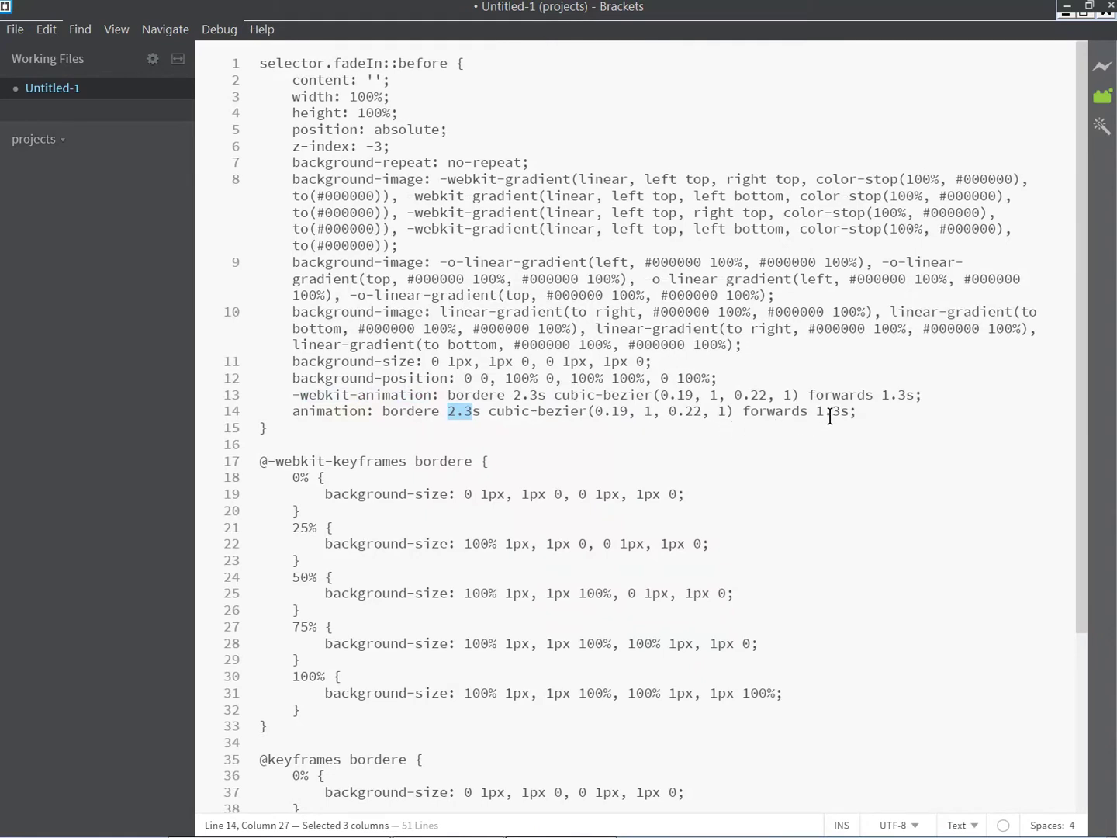
drag(814, 412, 848, 411)
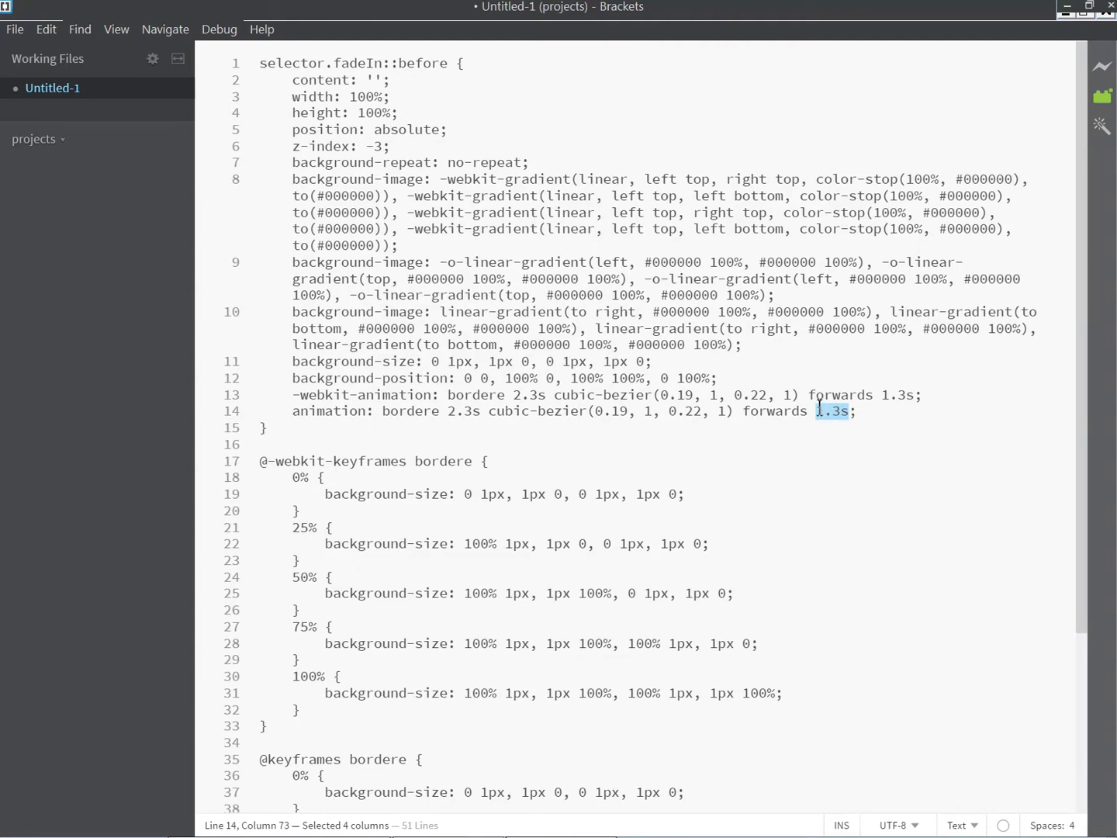
drag(883, 396, 917, 398)
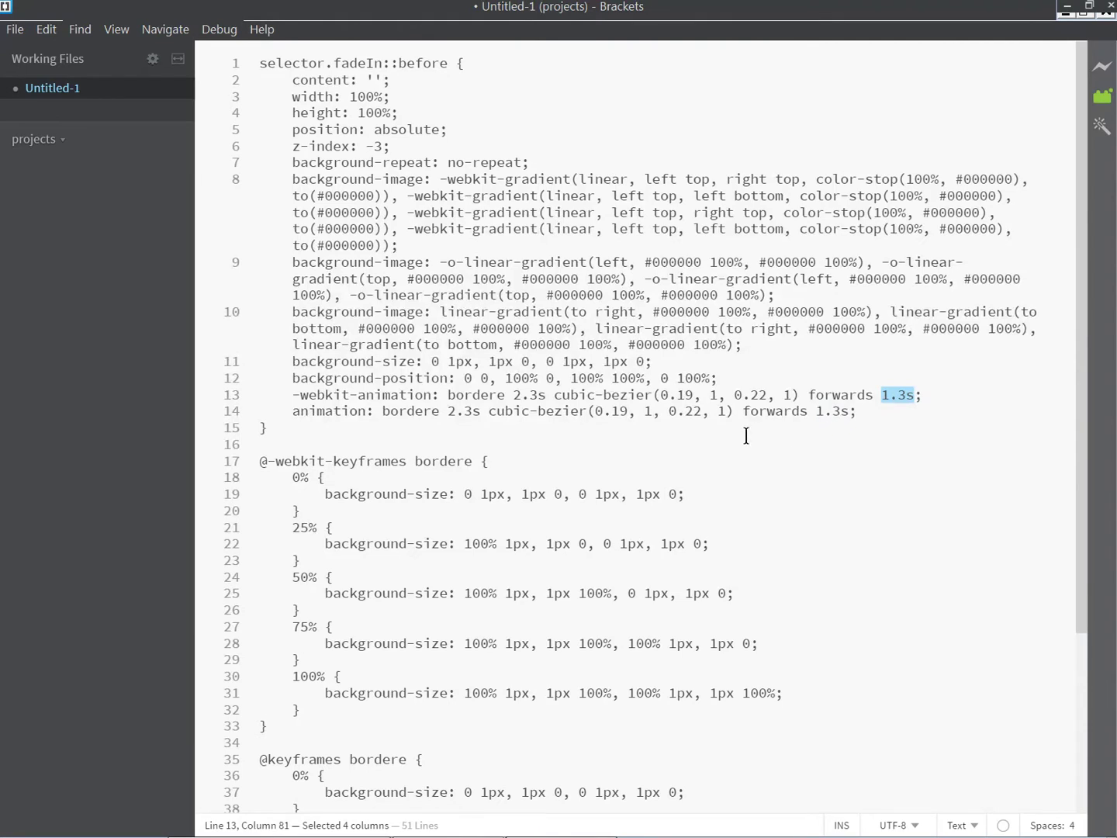
click(618, 436)
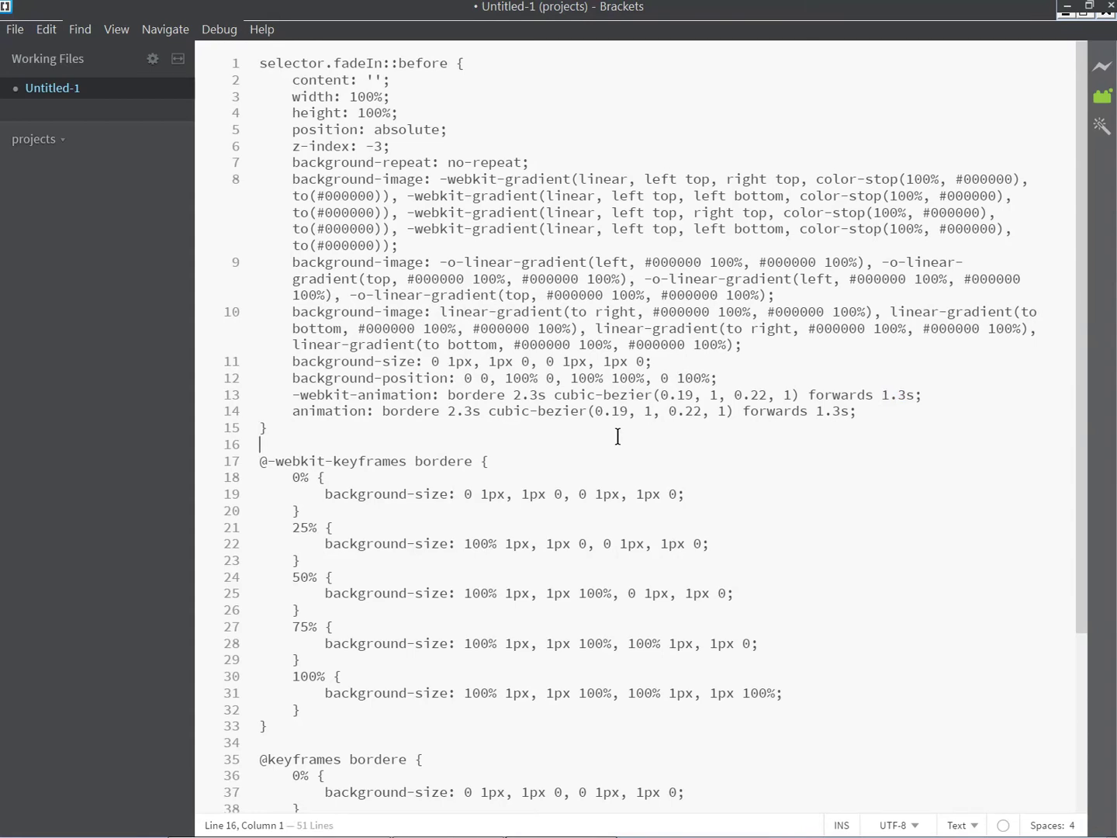
- Overwrite the Technology box's custom CSS with the edited #000000, 1px code
key(ctrl+a)
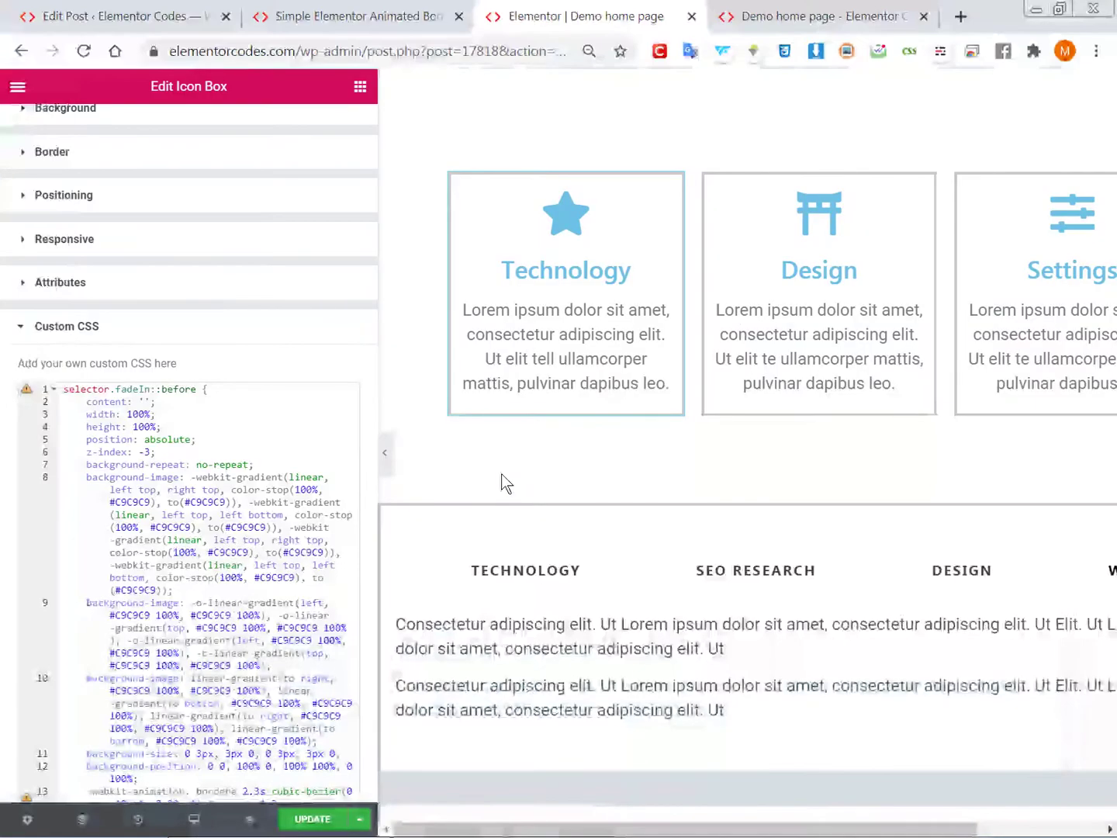
click(158, 497)
key(ctrl+a)
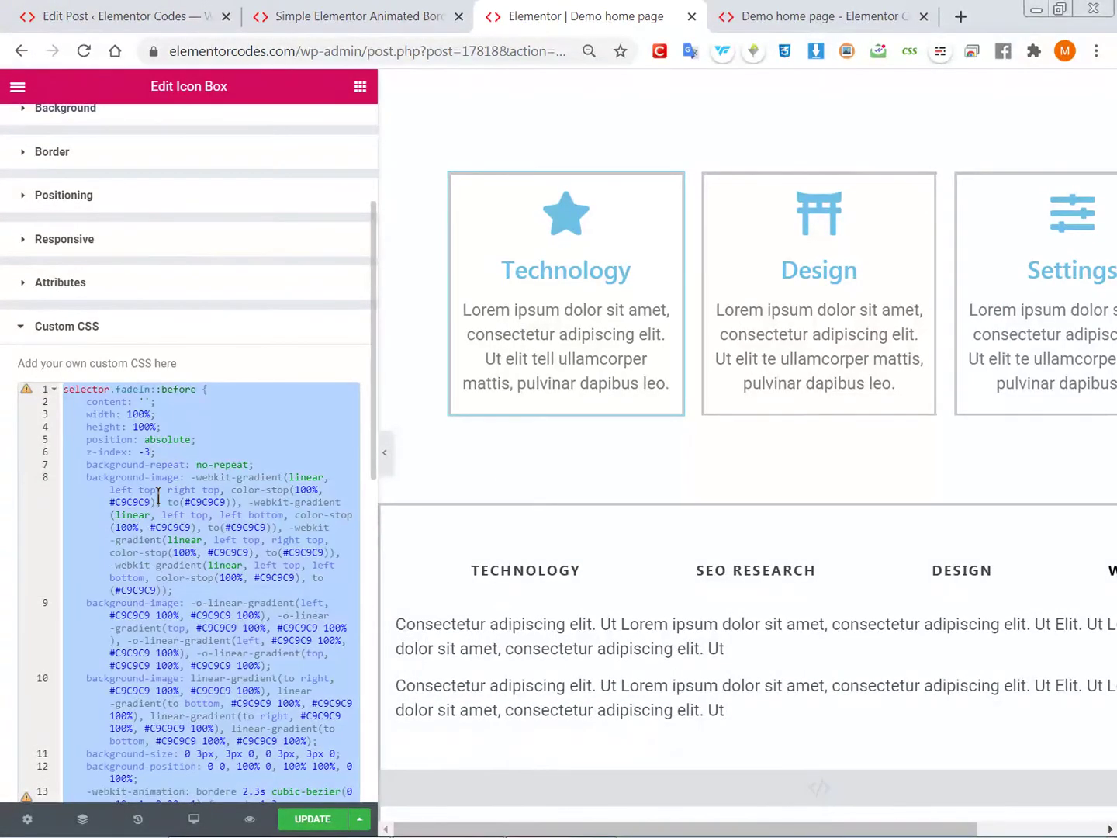
key(ctrl+v)
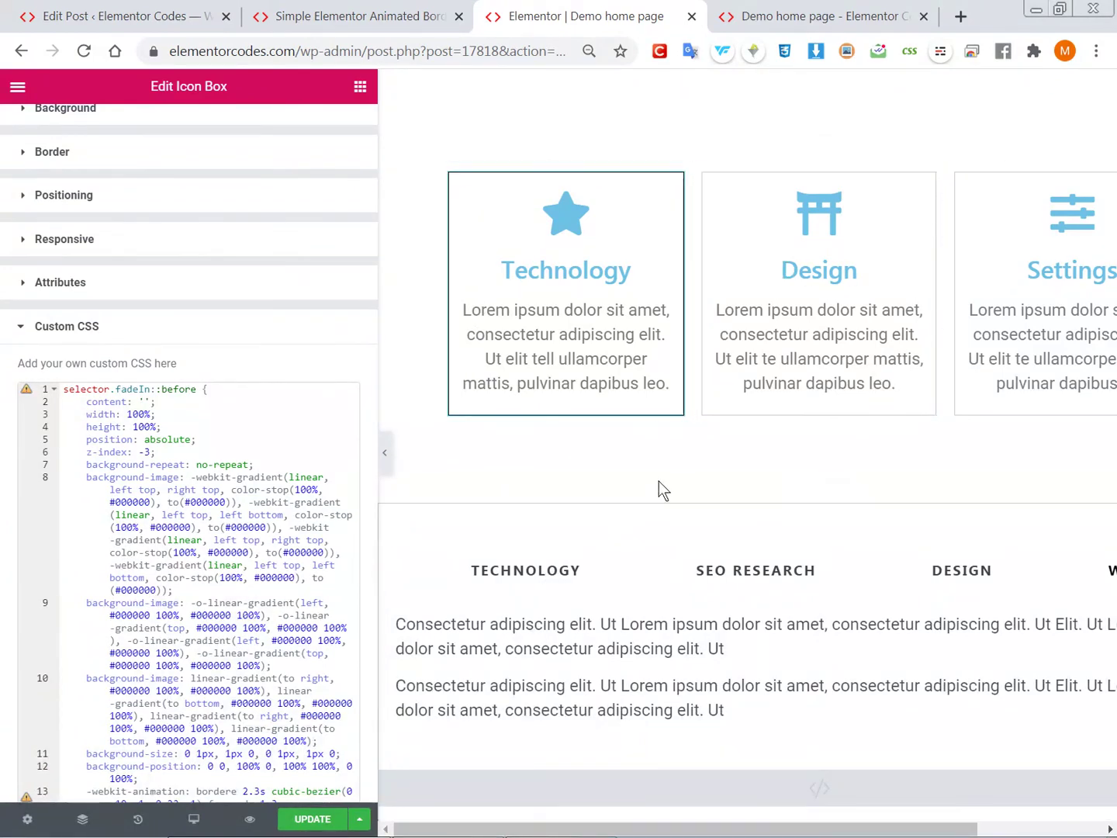
scroll(186, 542, down, 5)
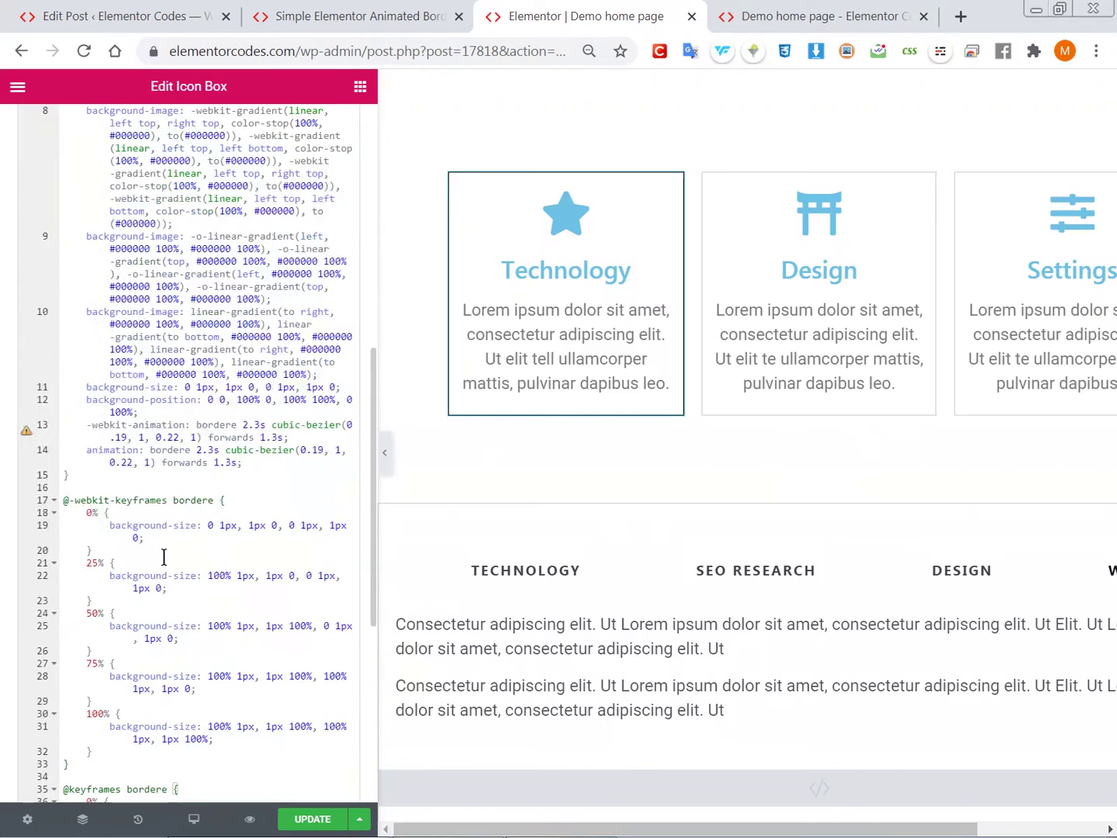
scroll(164, 556, down, 2)
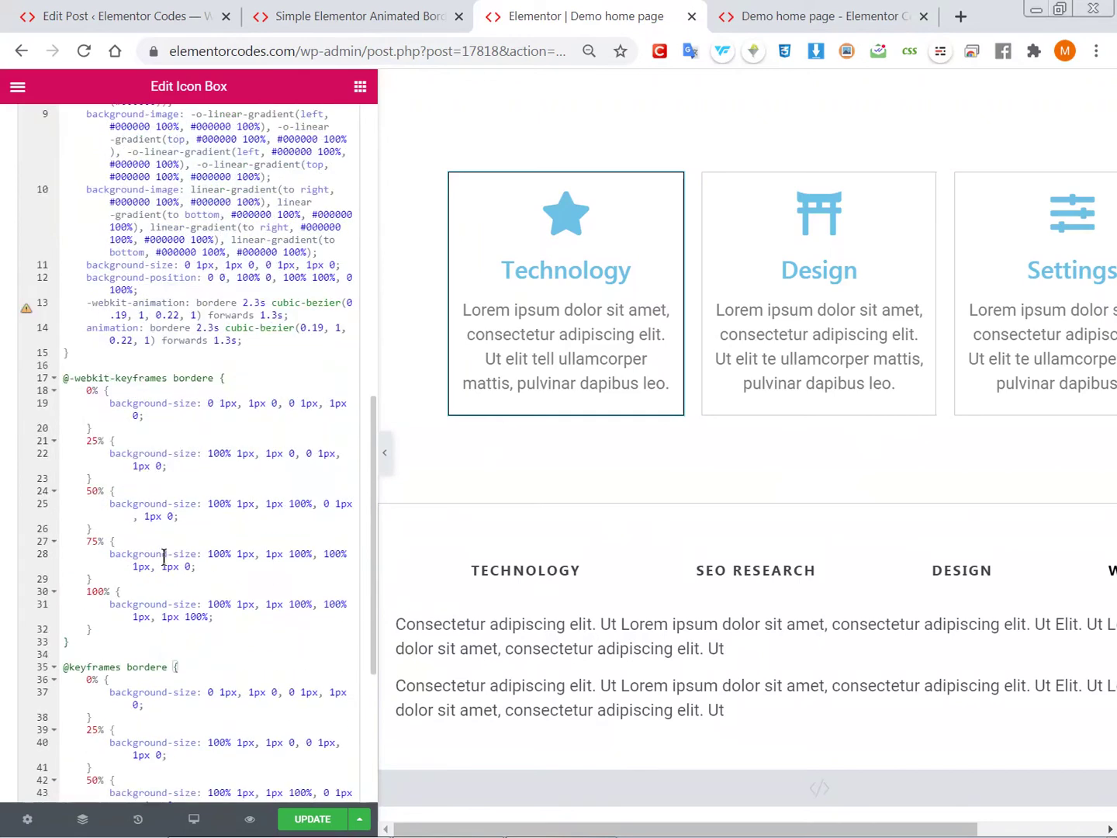
click(64, 378)
drag(65, 378, 180, 634)
scroll(180, 633, down, 4)
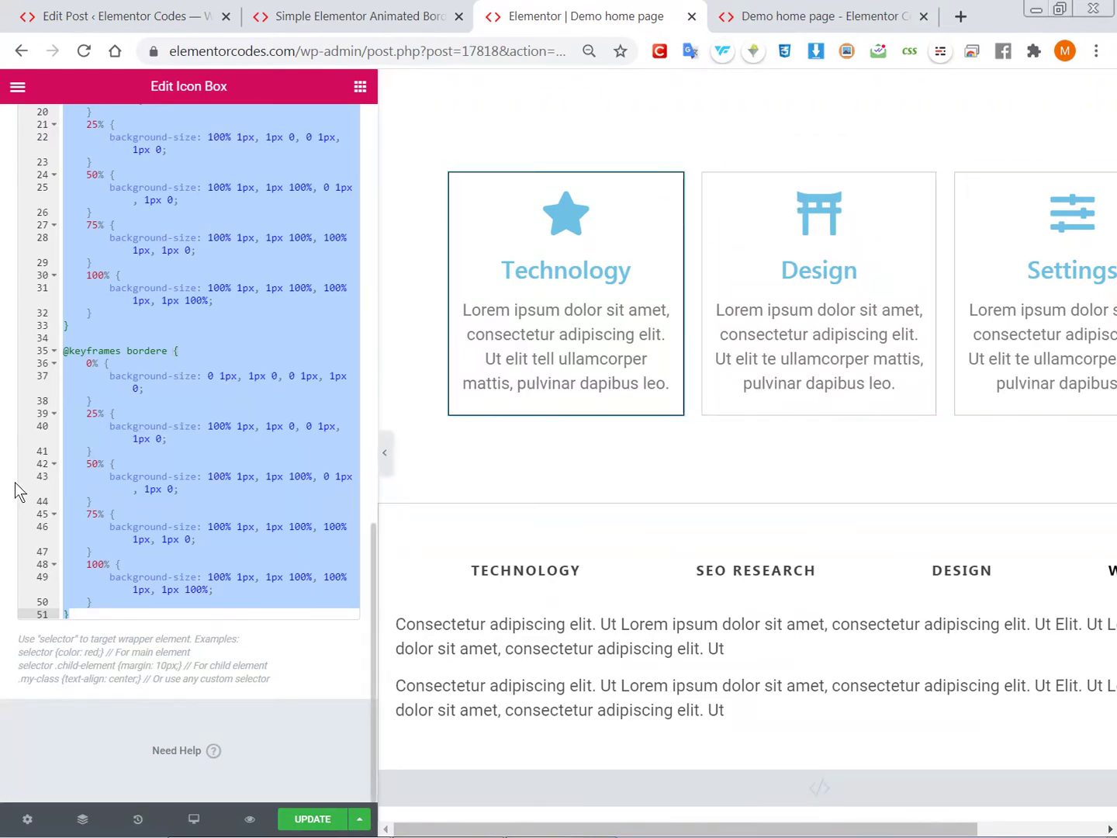
scroll(116, 373, up, 2)
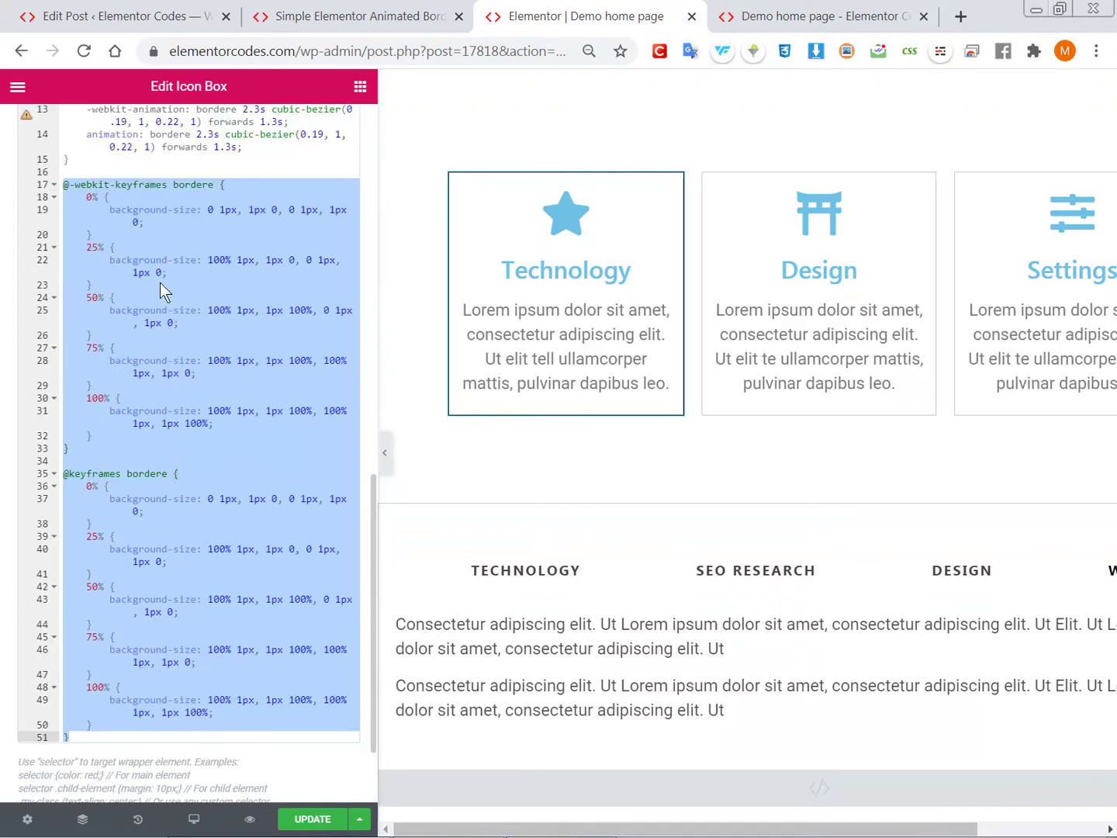
click(156, 193)
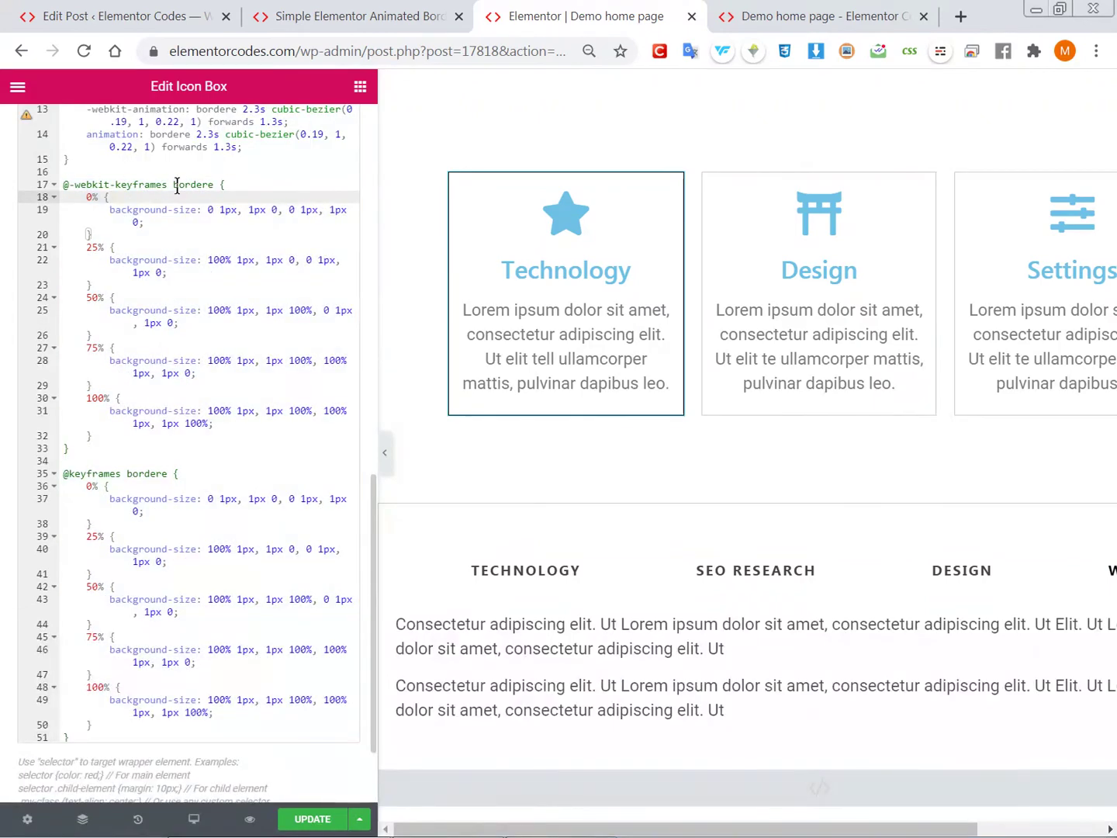
scroll(144, 268, up, 2)
scroll(146, 399, up, 2)
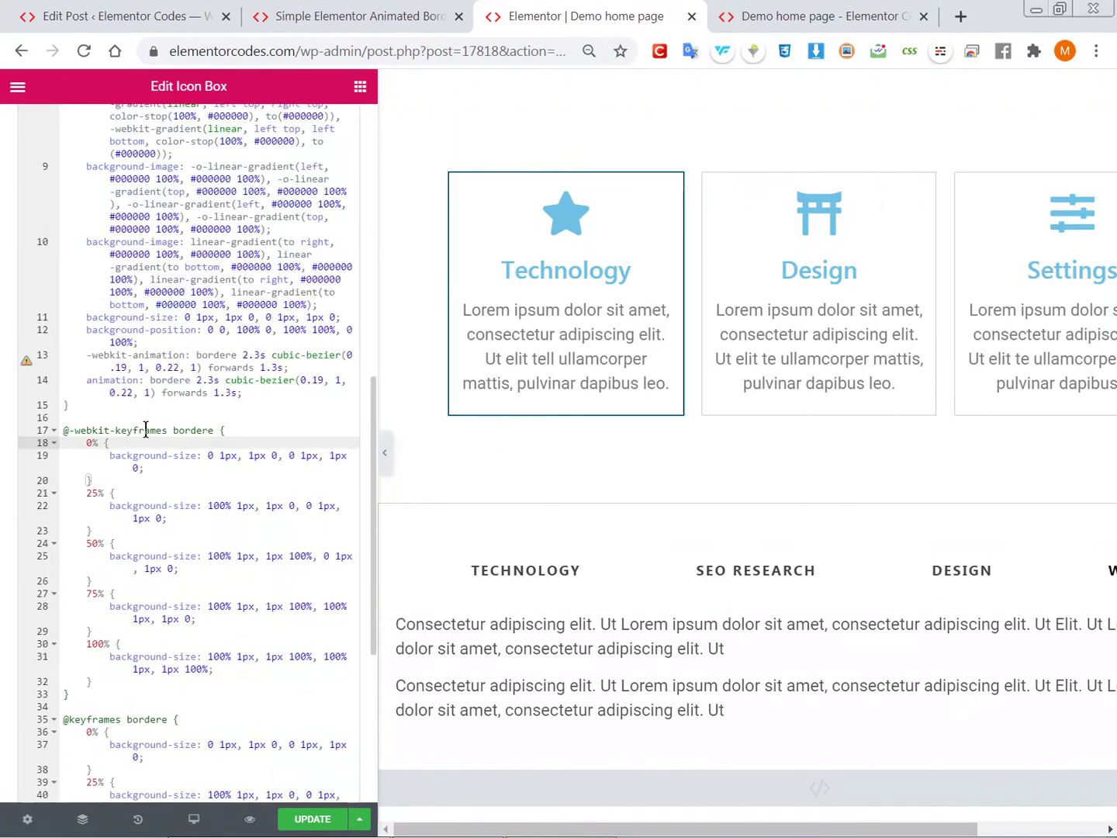
scroll(117, 434, up, 2)
scroll(95, 543, up, 4)
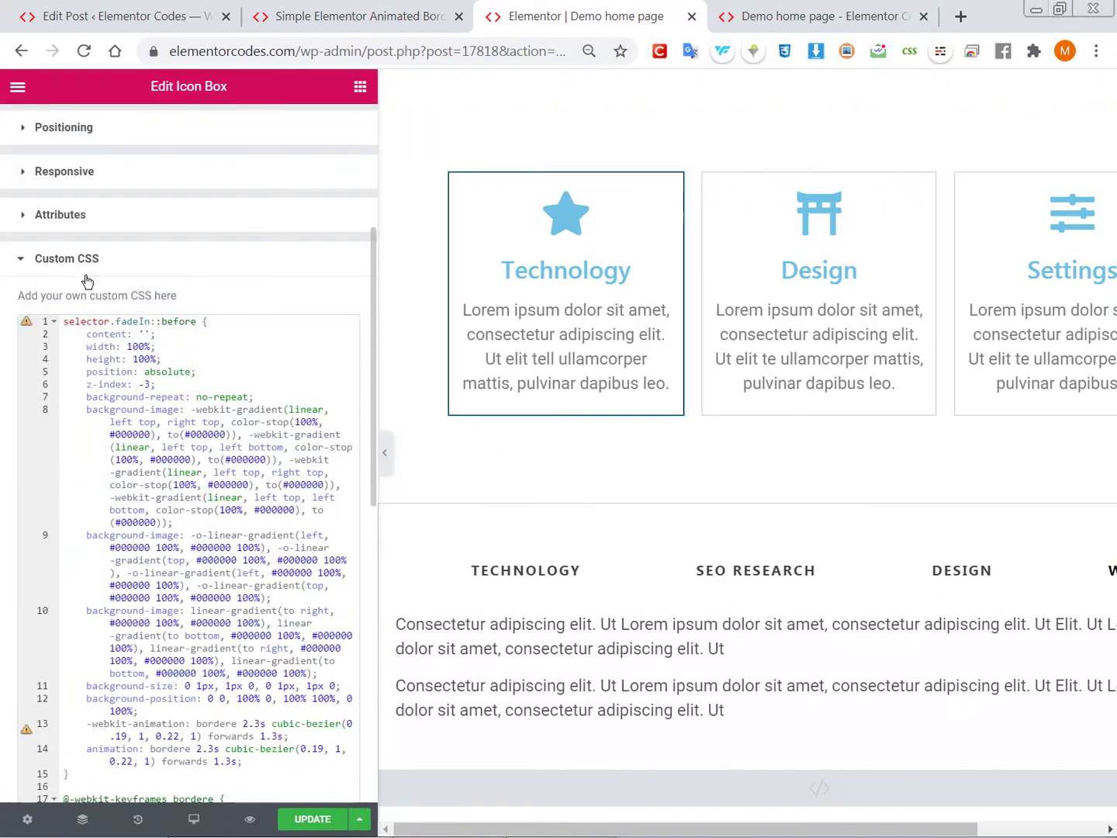
scroll(113, 326, down, 4)
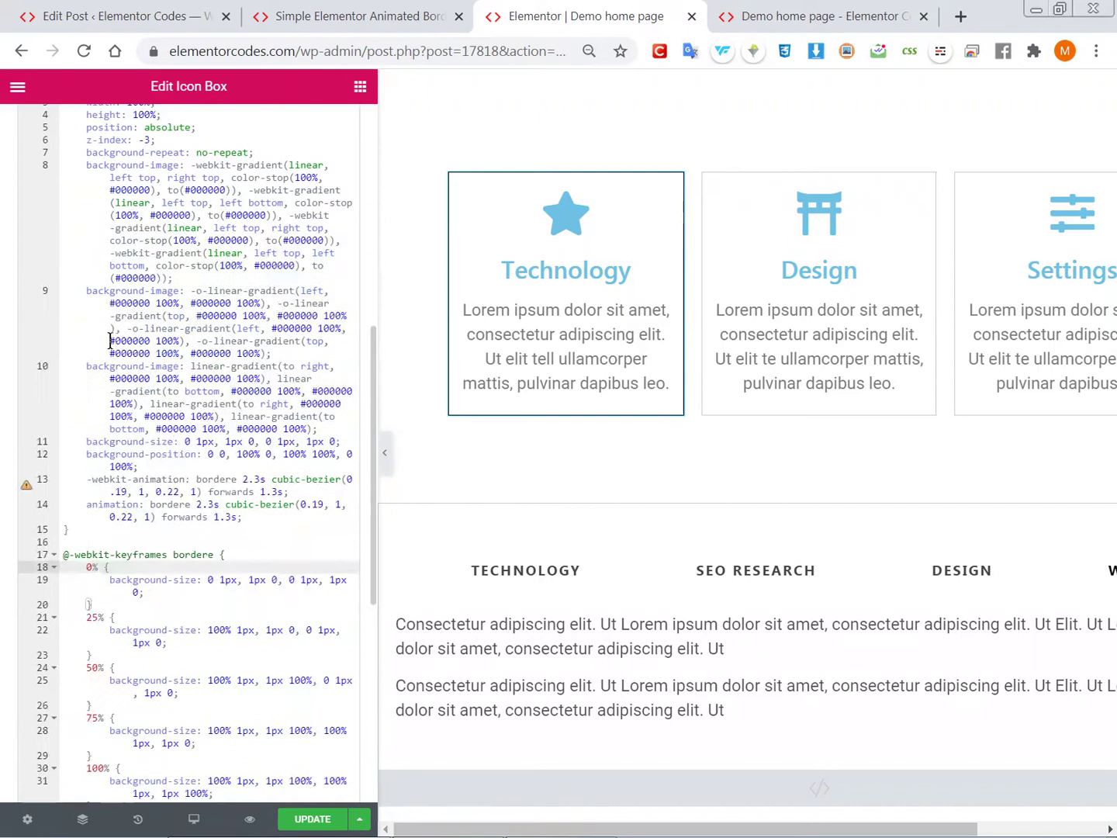
scroll(109, 339, down, 2)
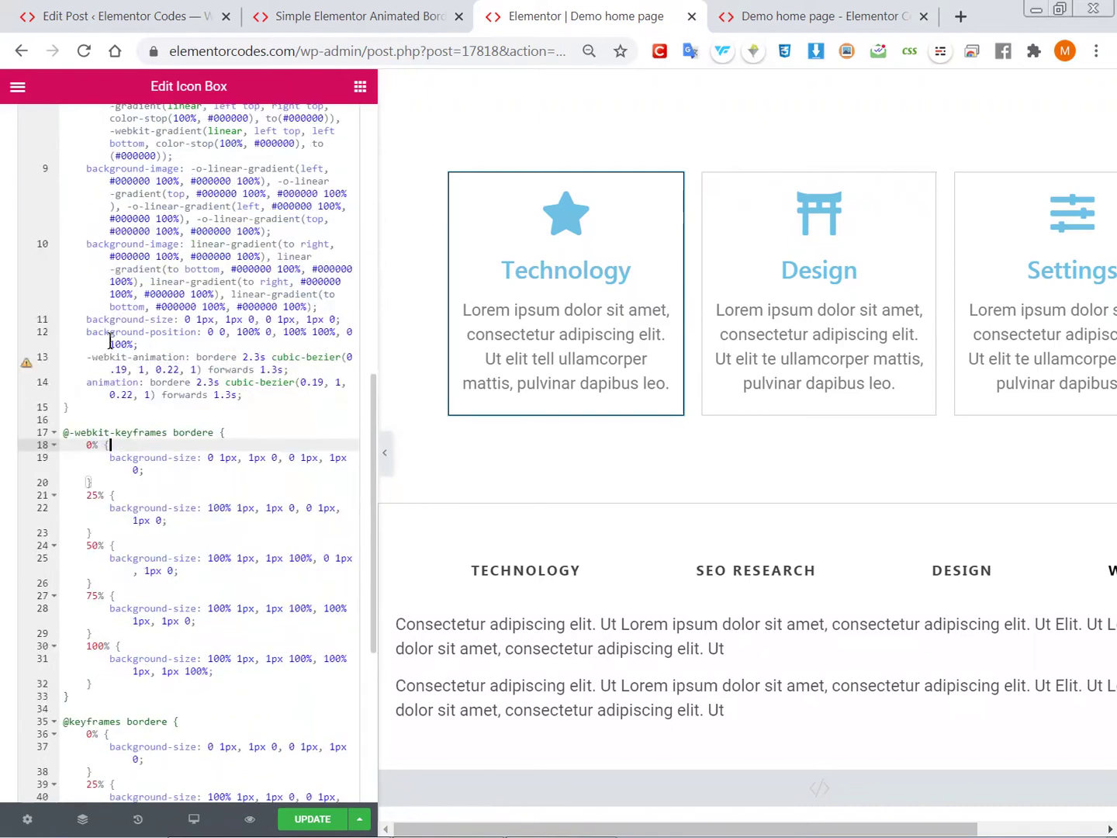
double_click(165, 382)
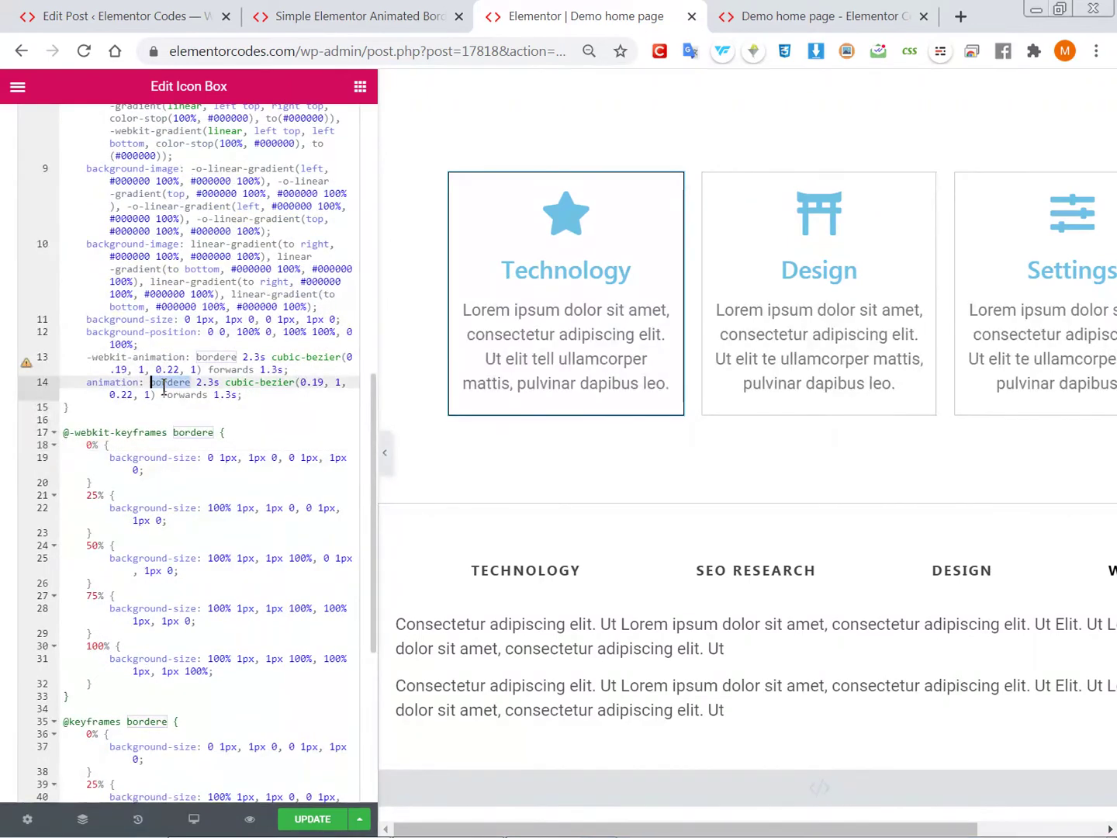
double_click(214, 359)
click(178, 442)
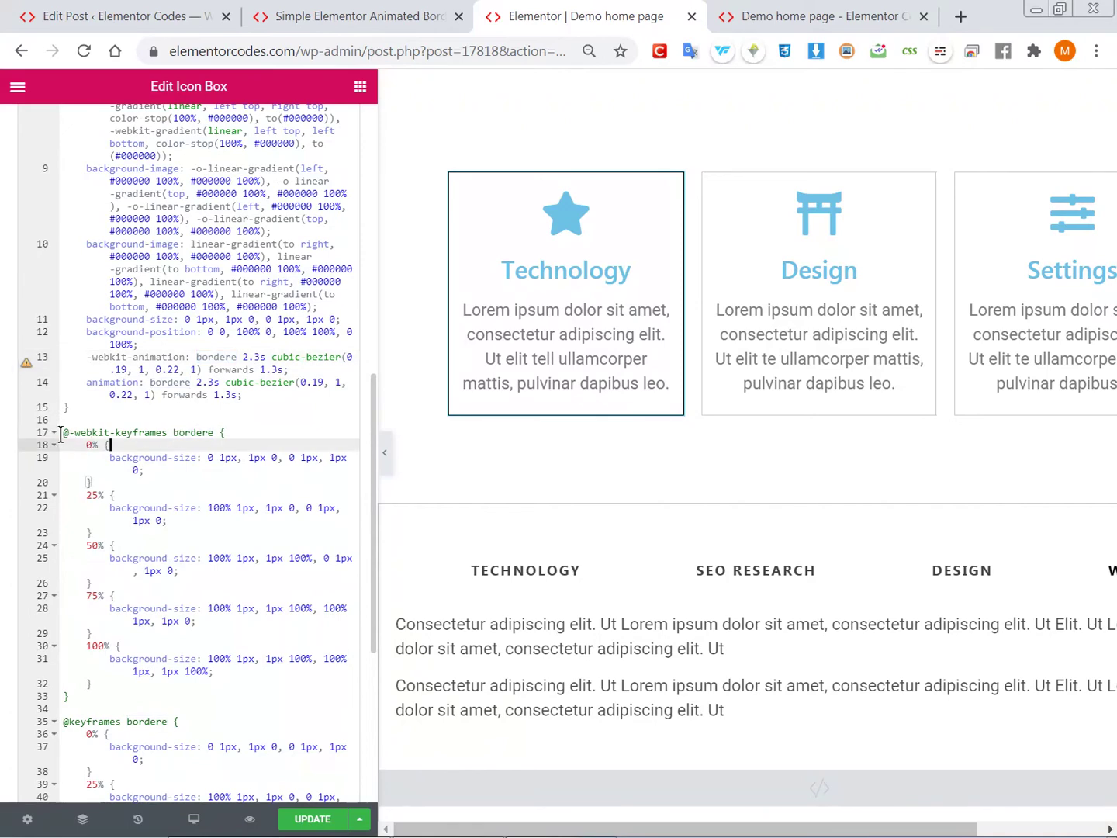
drag(61, 433, 179, 710)
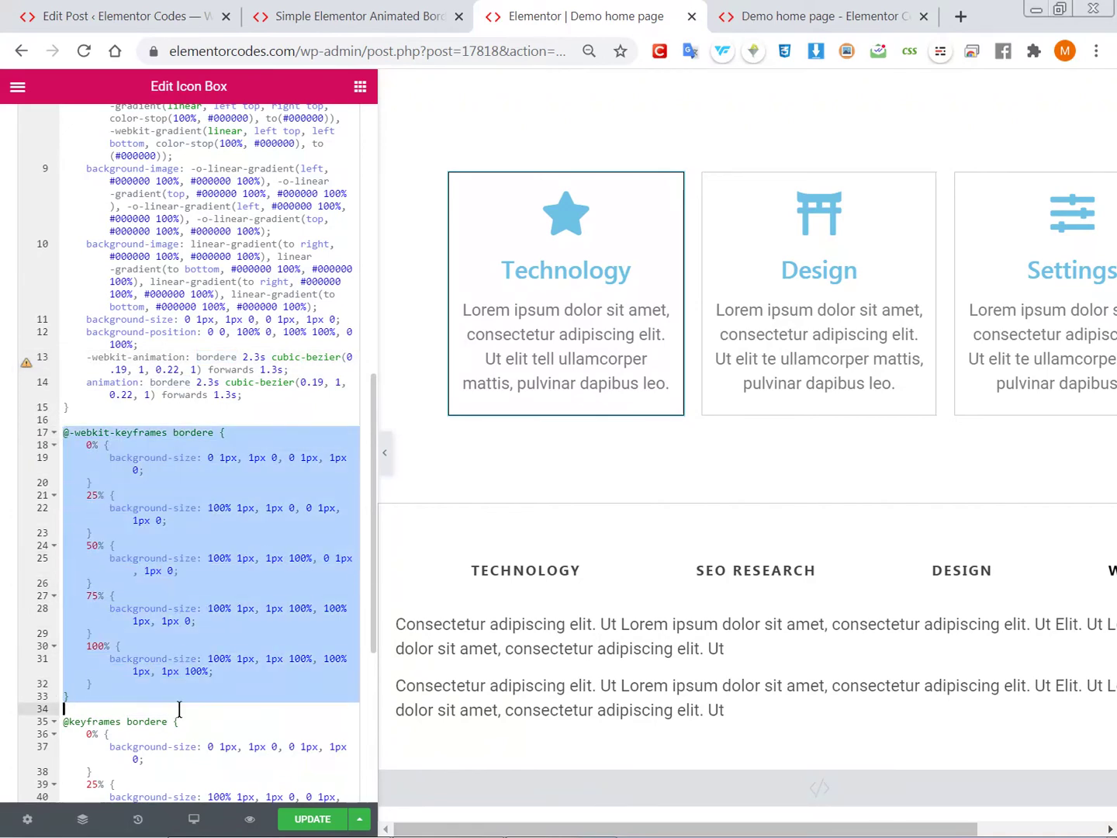
scroll(171, 497, up, 2)
scroll(171, 492, up, 2)
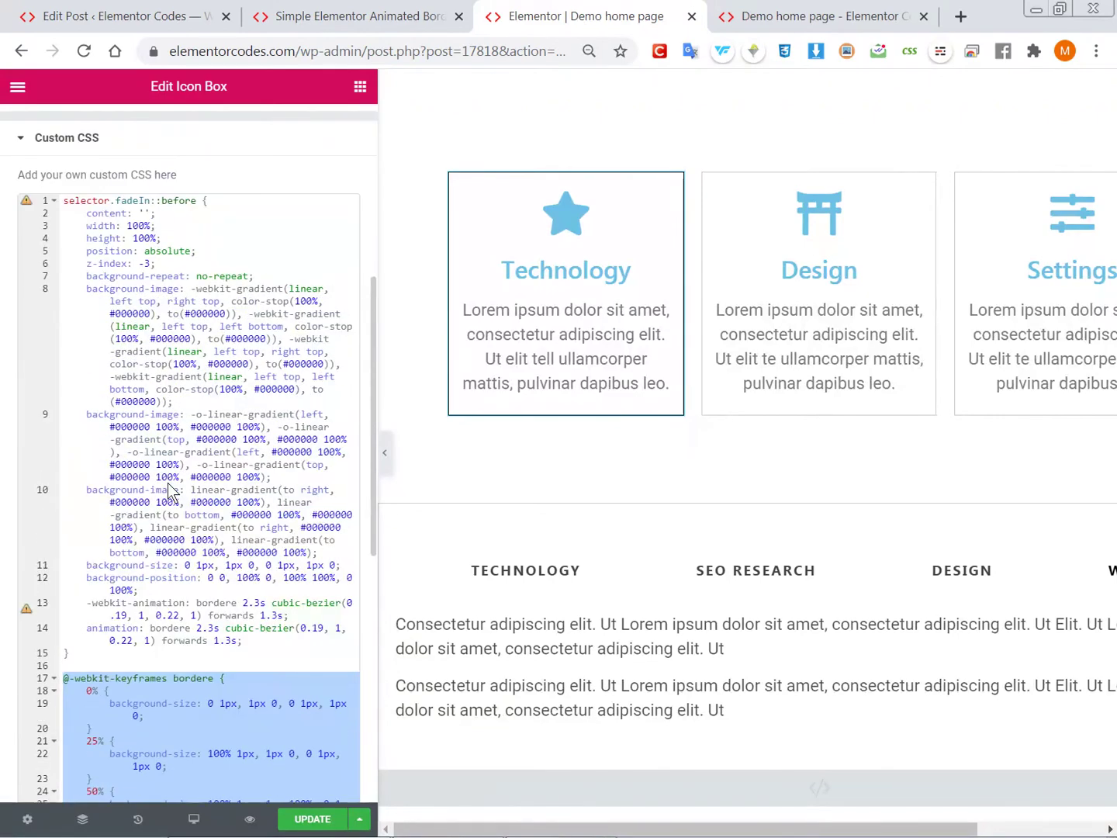
scroll(170, 490, down, 2)
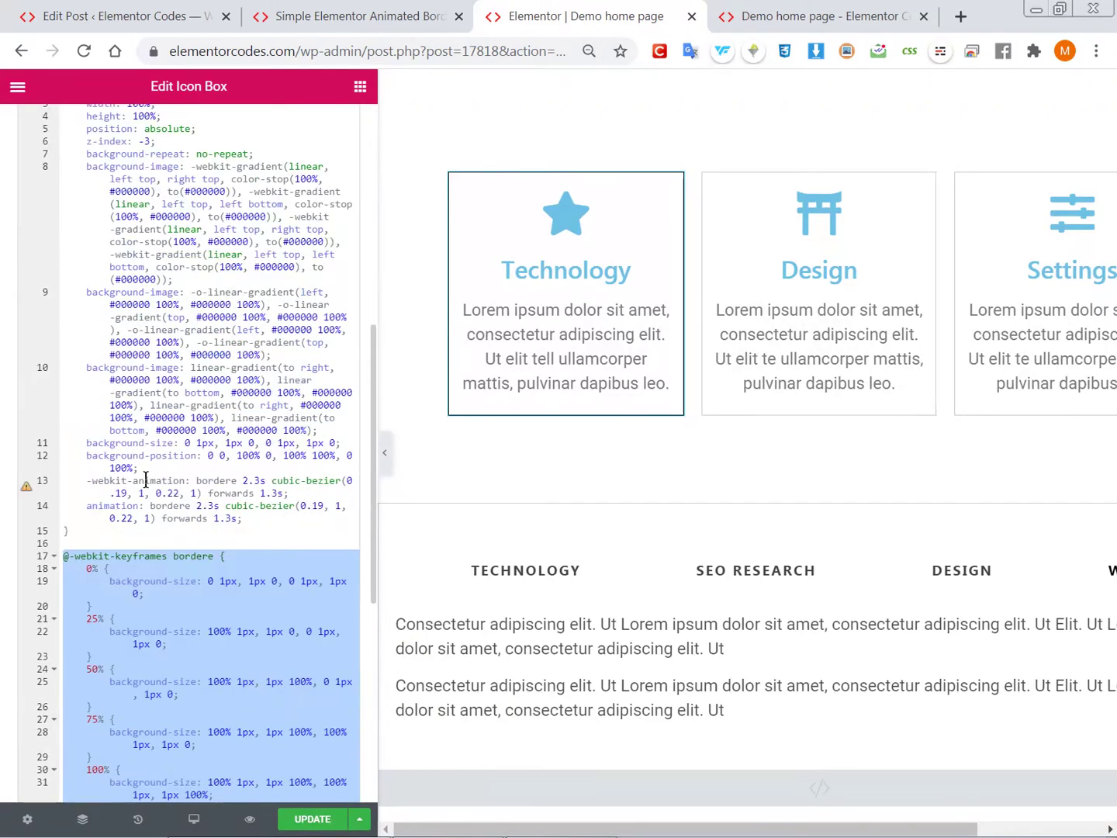
click(146, 479)
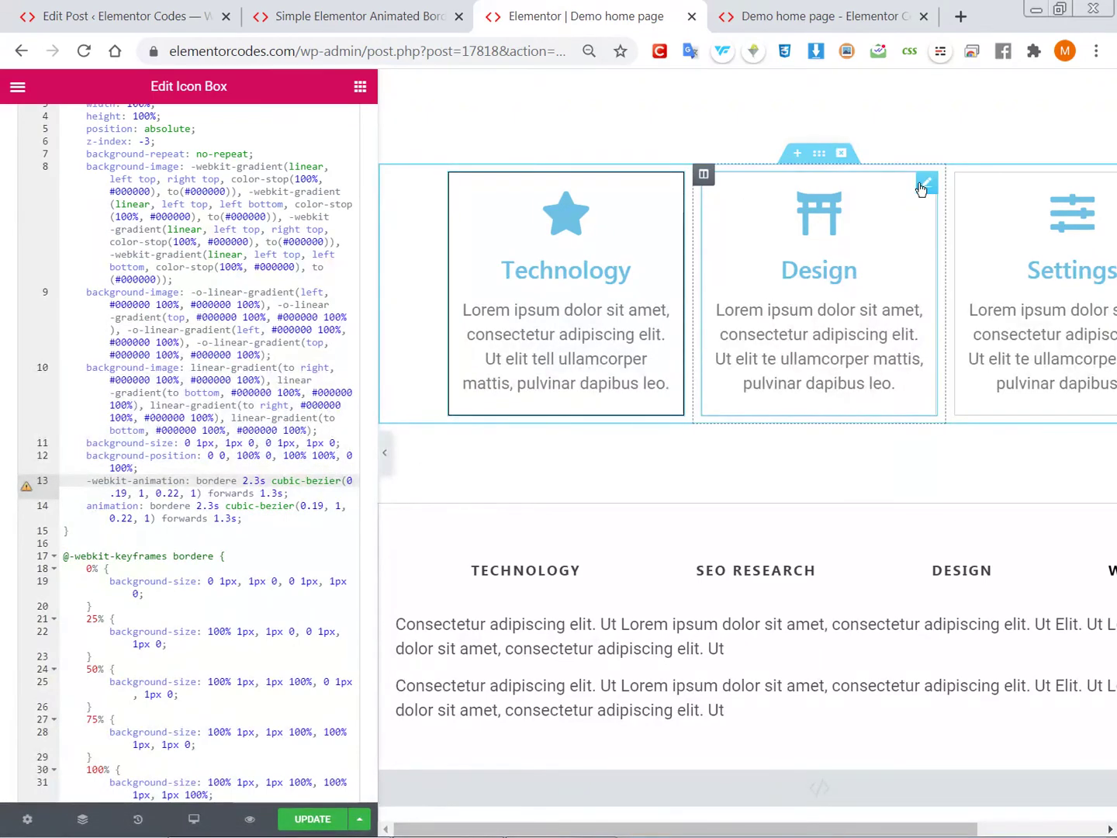
- Delete all custom CSS from the Design icon box
click(925, 186)
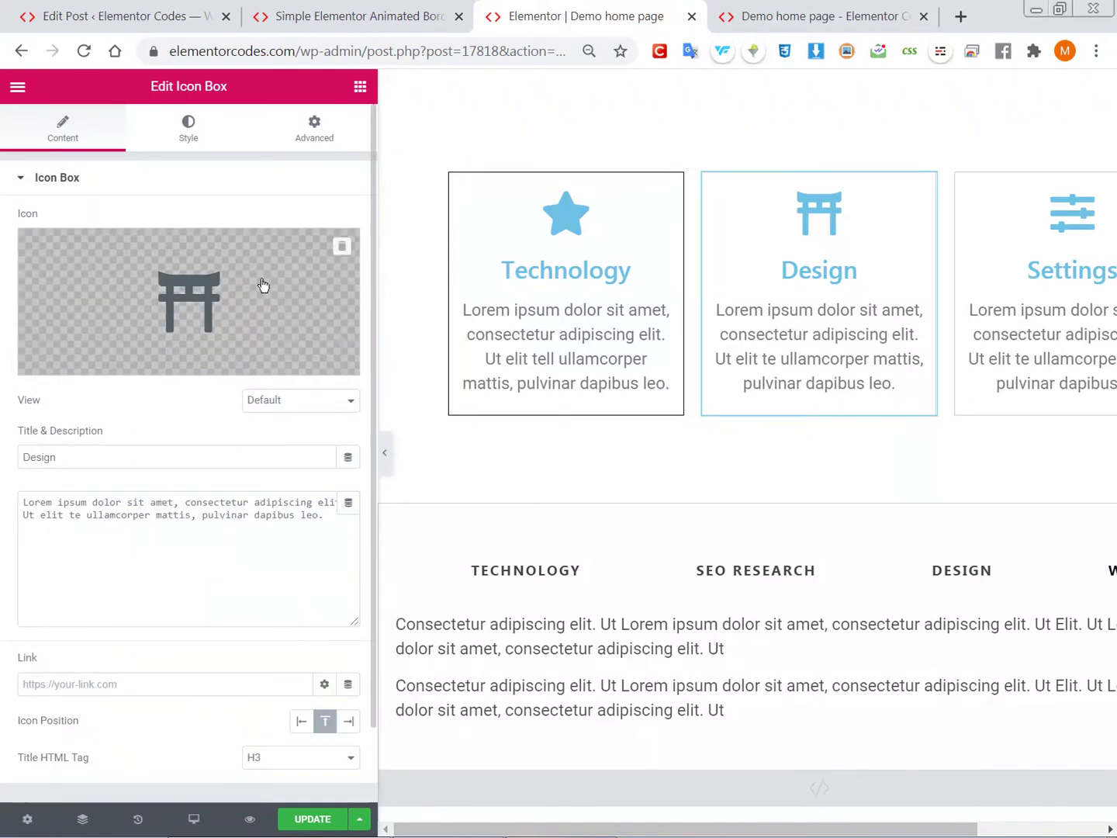
click(293, 138)
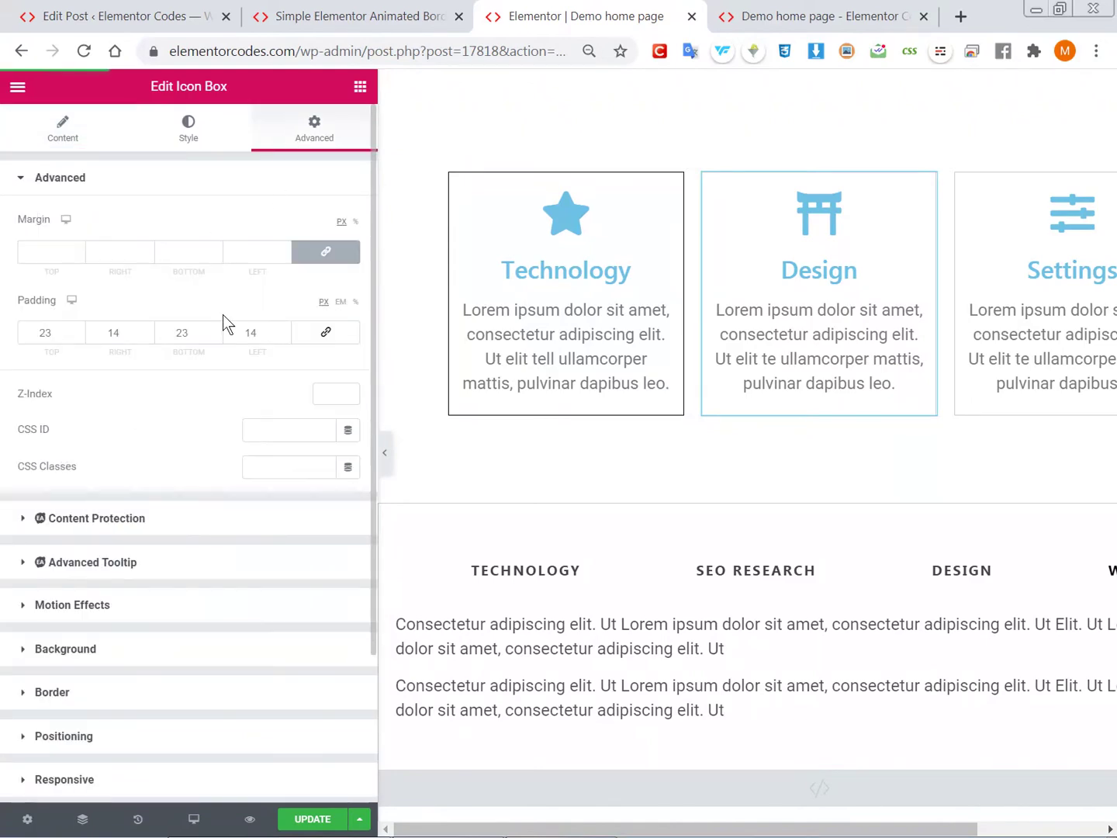
scroll(167, 481, down, 3)
click(90, 678)
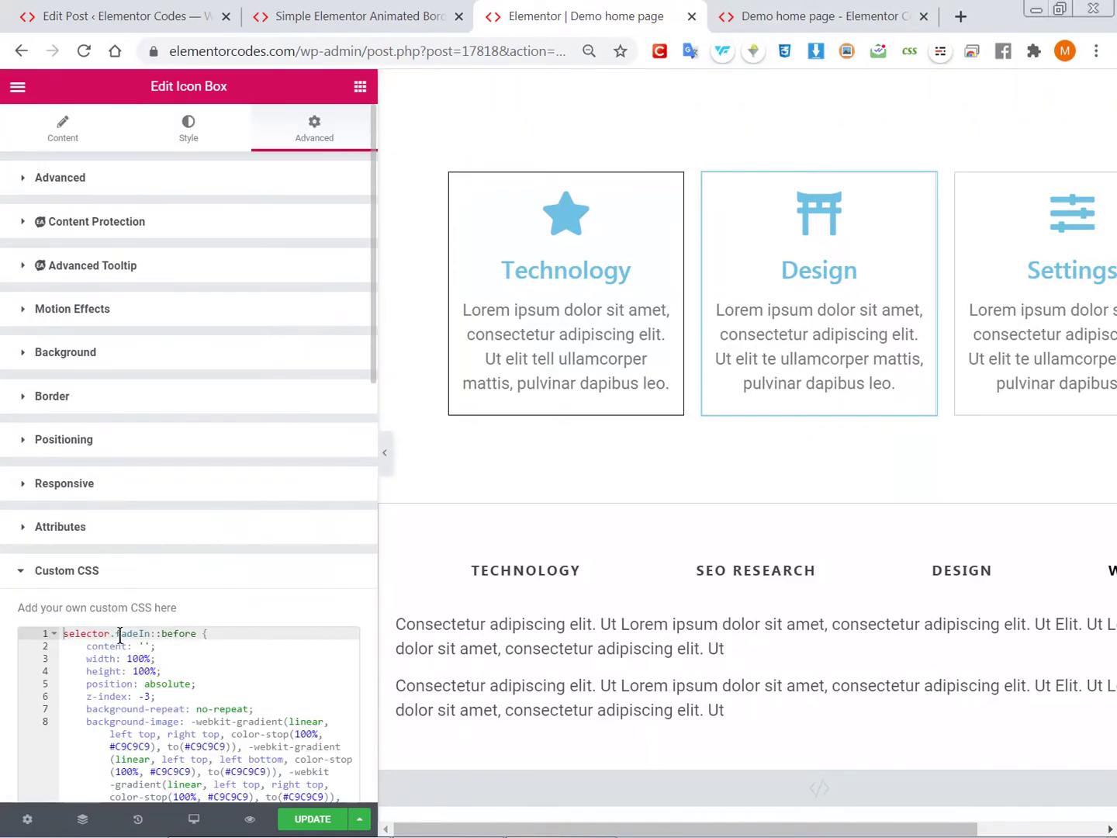
click(169, 660)
key(ctrl+a)
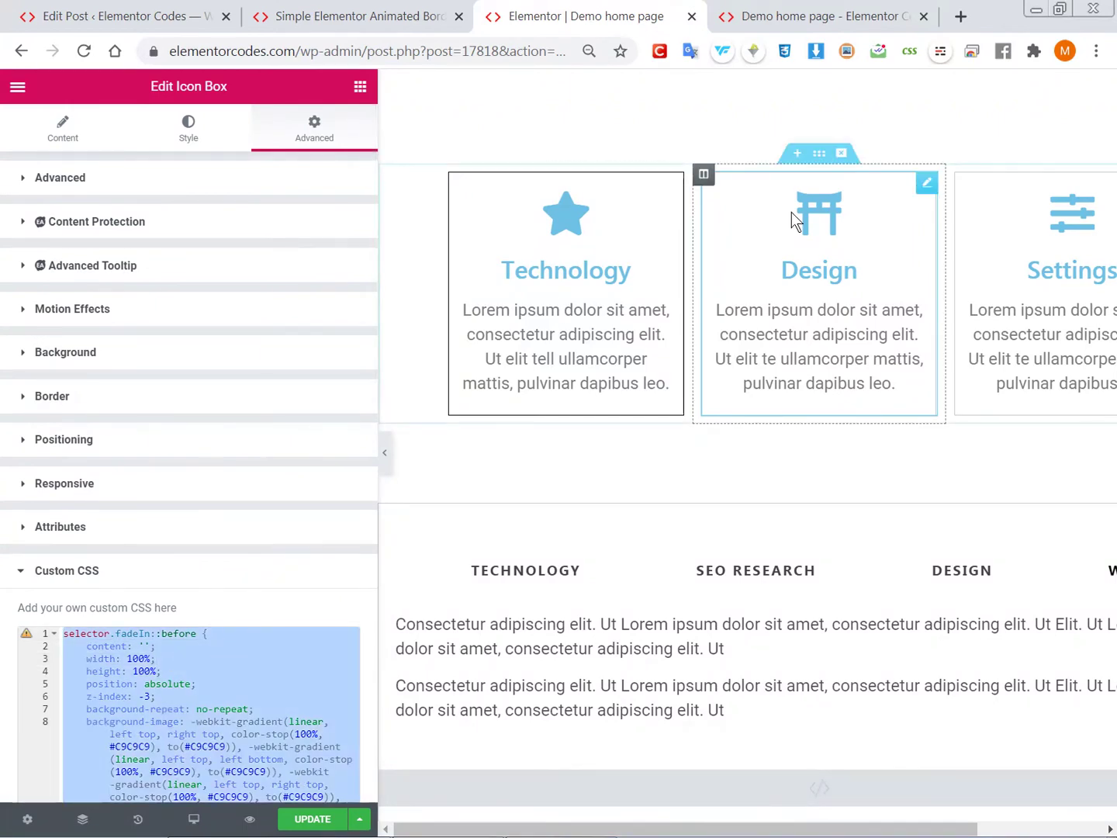
key(Delete)
- Delete all custom CSS from the Settings icon box
click(1008, 224)
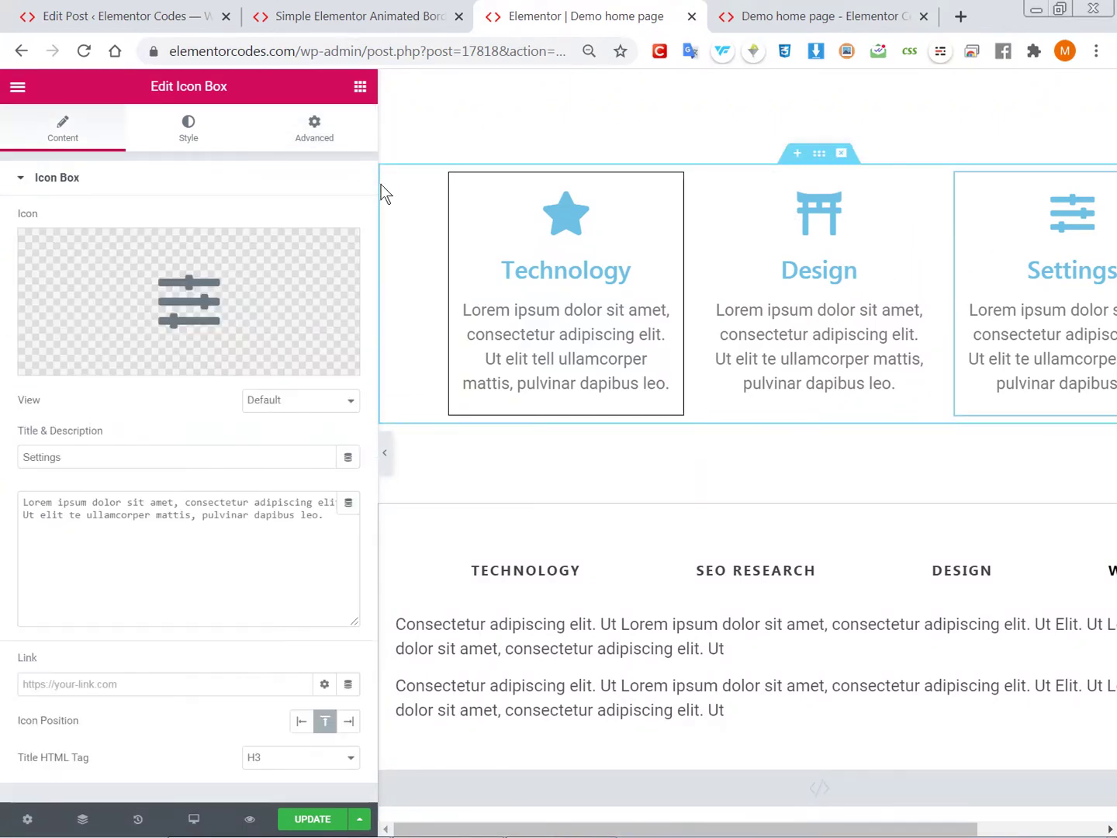
click(325, 144)
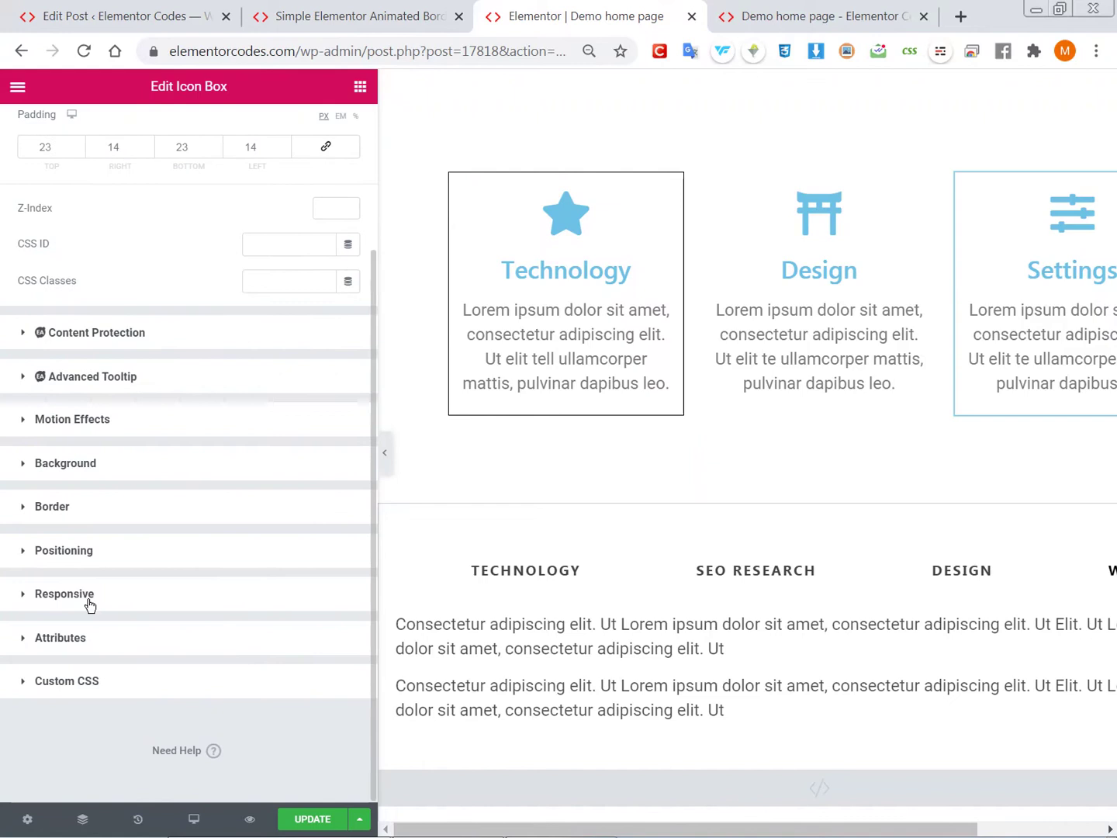
click(74, 681)
click(139, 667)
key(ctrl+a)
key(Delete)
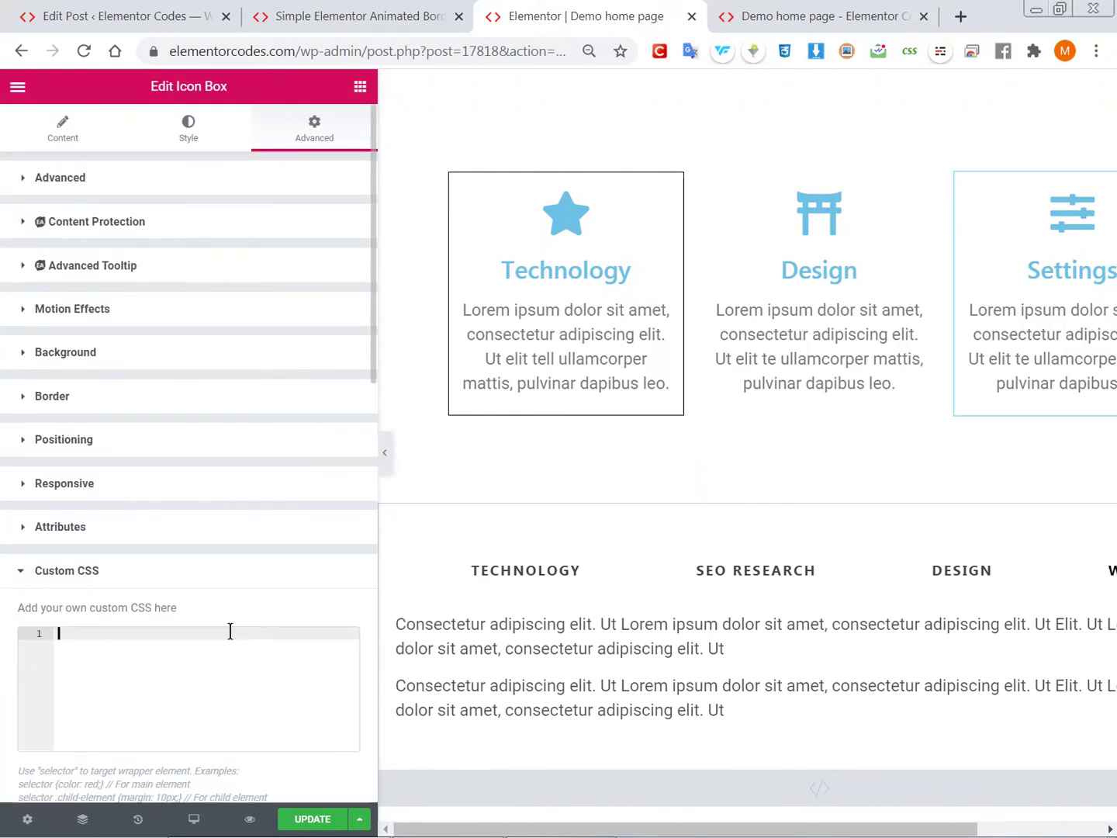
scroll(493, 623, down, 1)
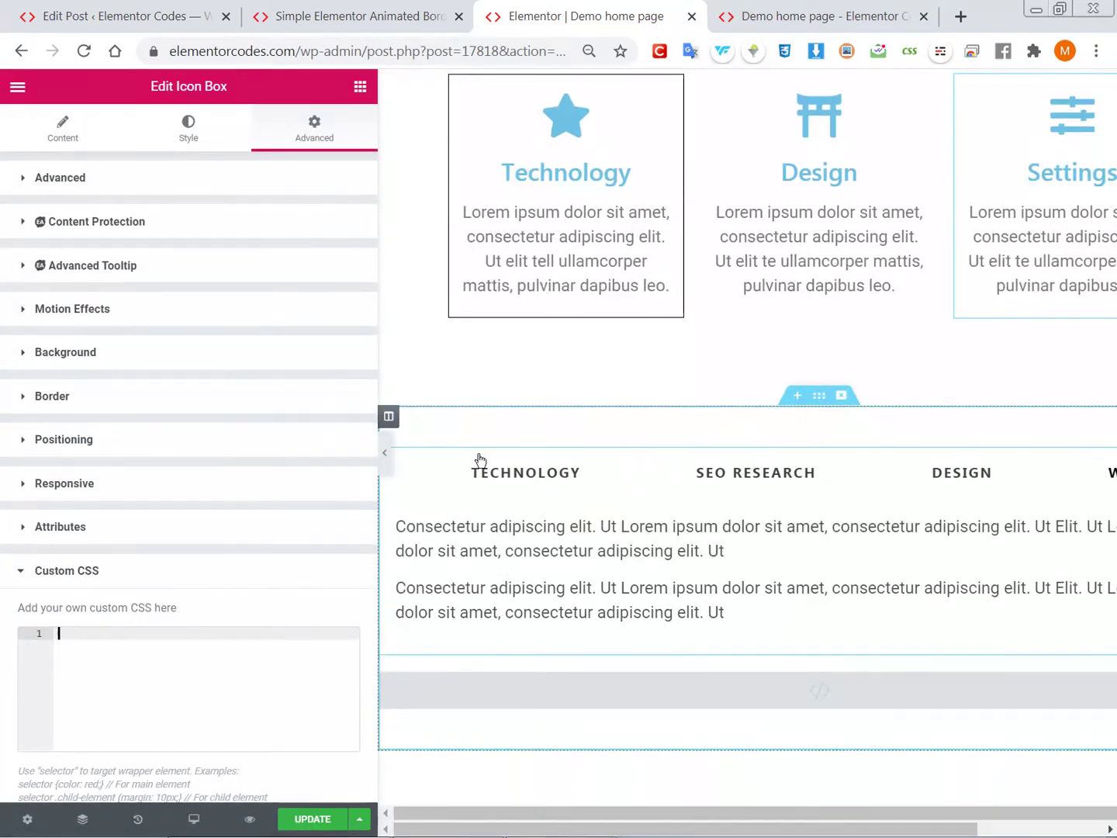
- Clear the column's custom CSS and update the page
click(389, 416)
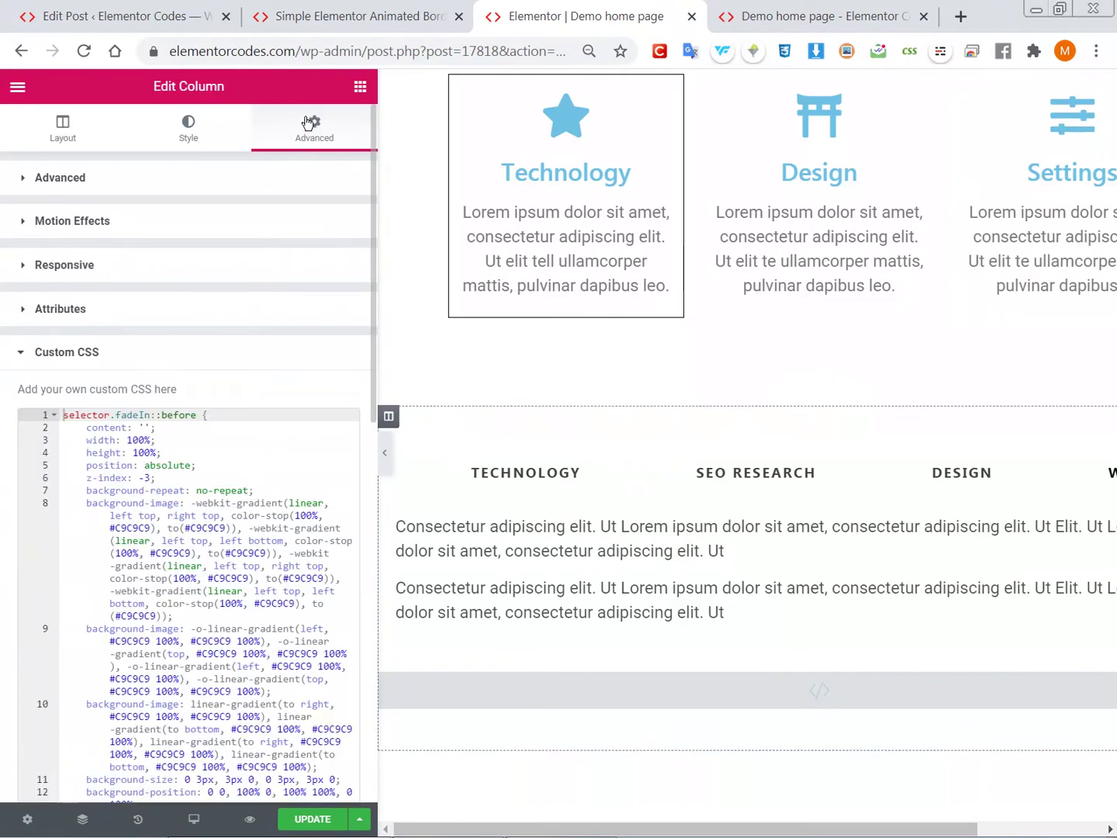
key(ctrl+a)
key(Delete)
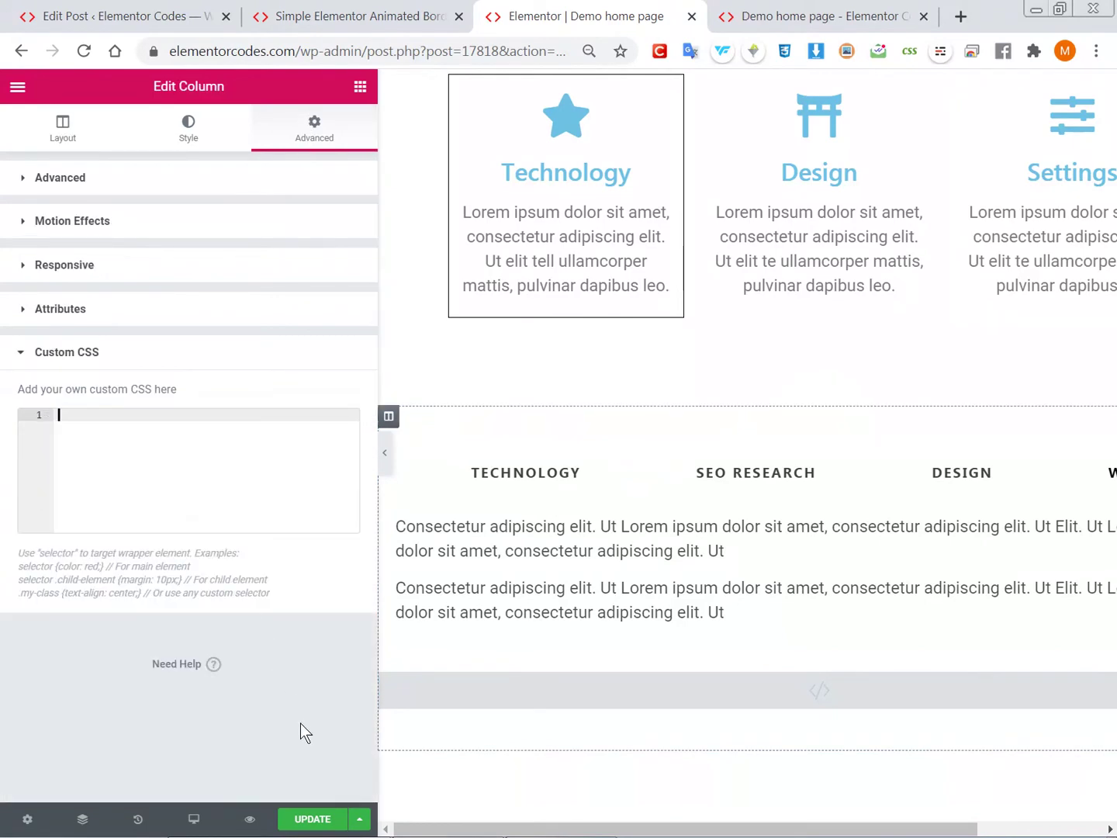
click(310, 820)
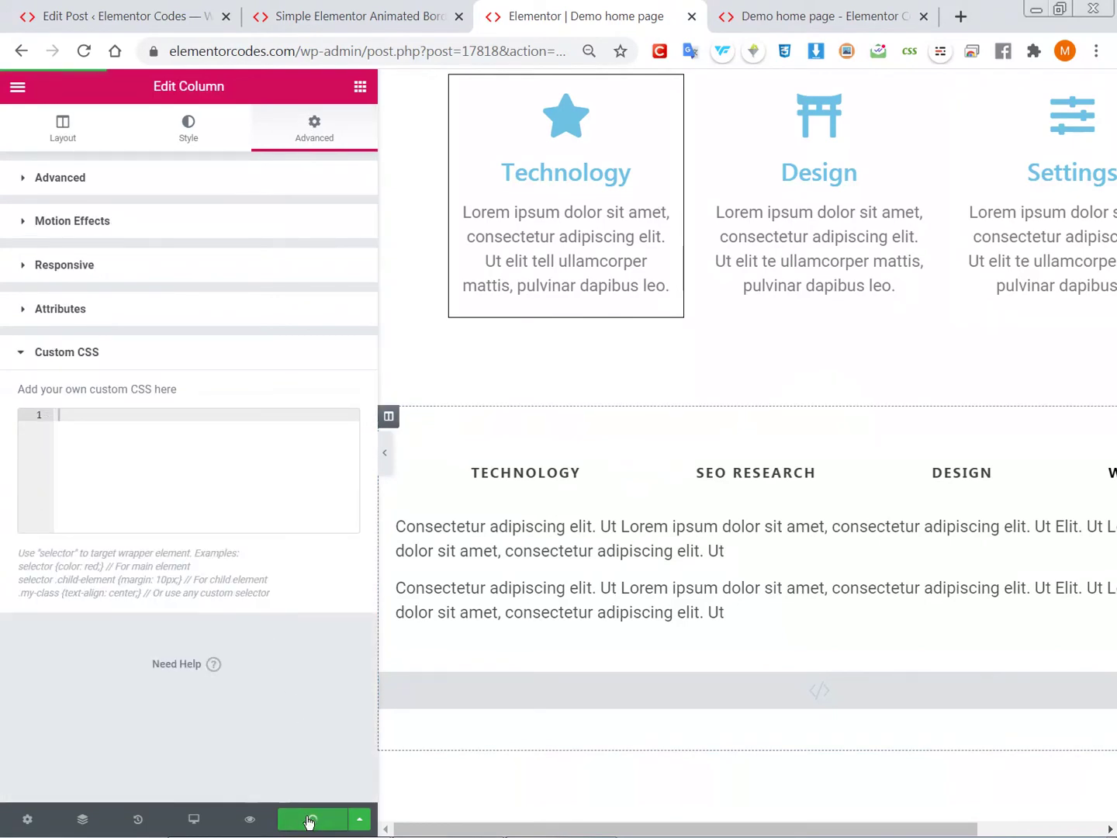
- Reload the live demo home page and watch the Technology box draw its thin black border
click(758, 10)
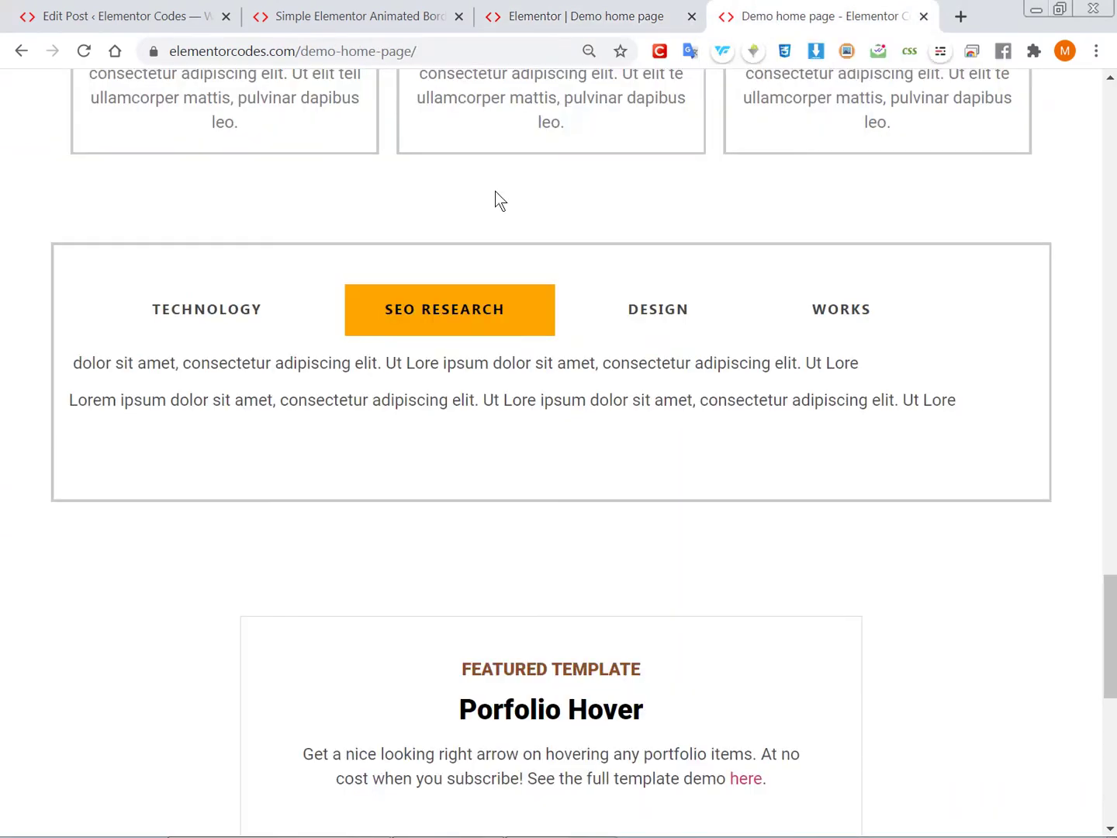
scroll(213, 365, up, 3)
key(F5)
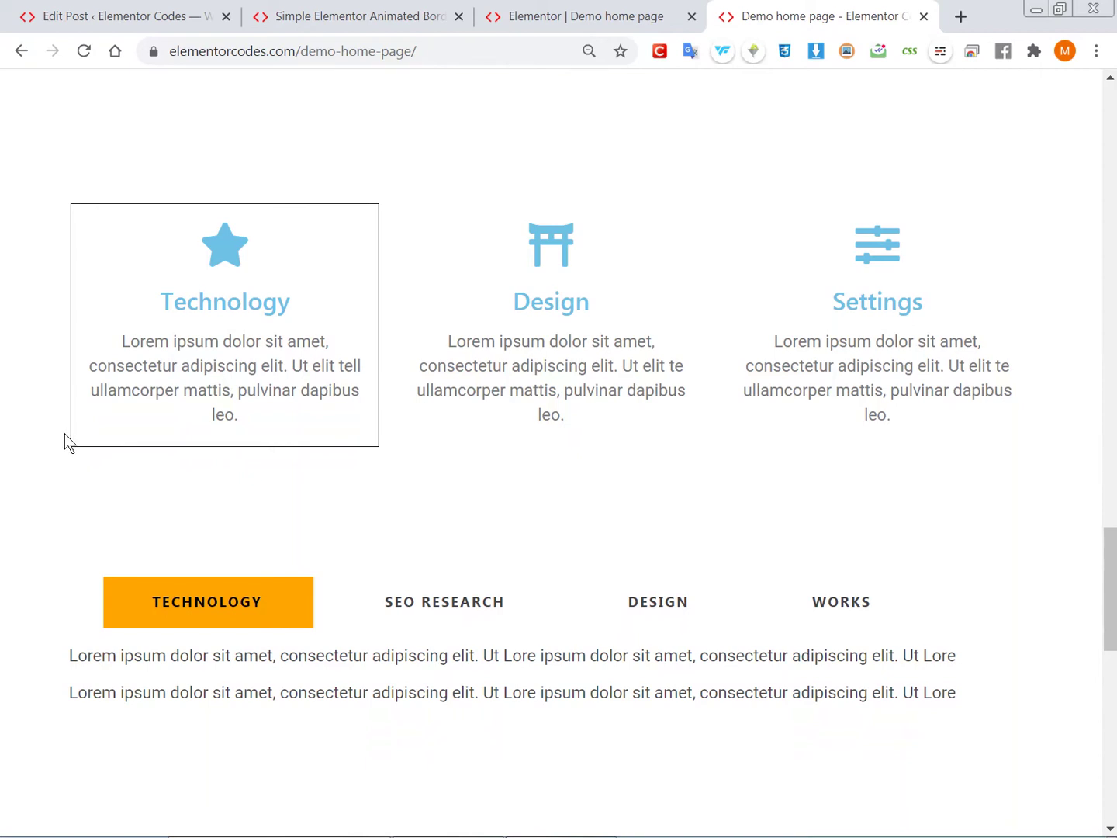
scroll(37, 434, down, 1)
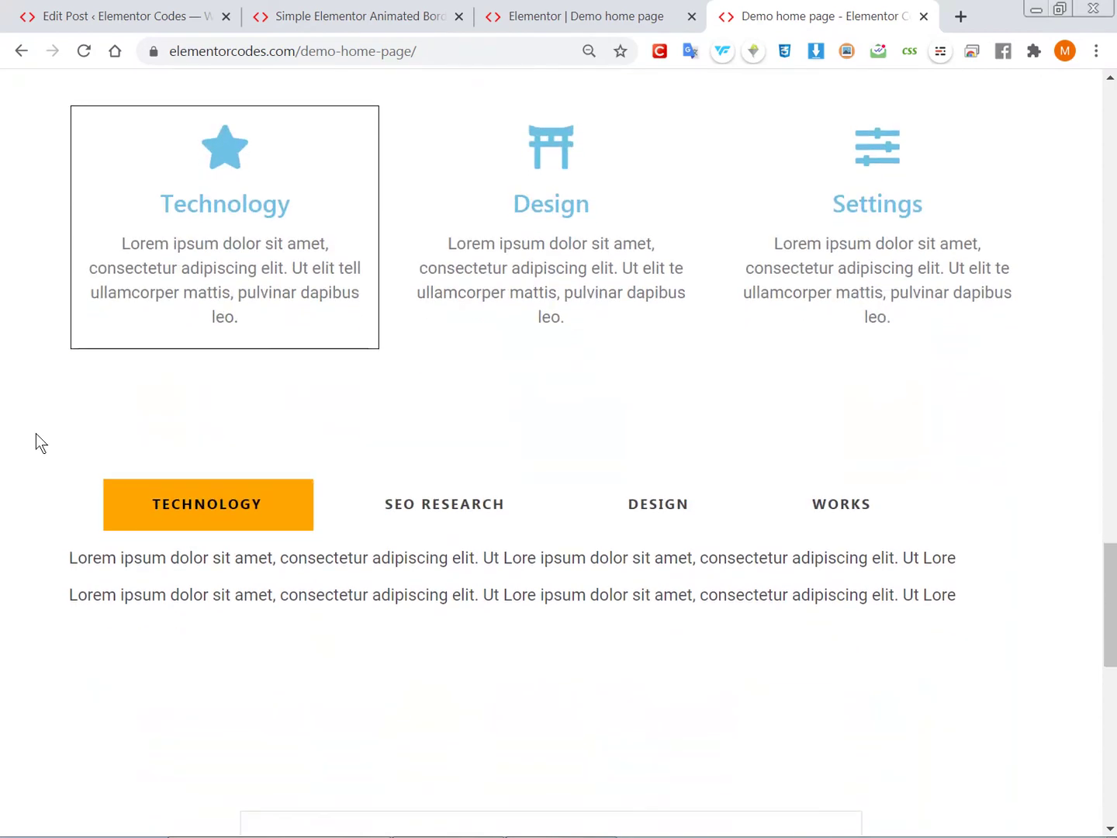
- Back in the editor, display the Technology icon box's selector.fadeIn::before custom CSS
click(577, 10)
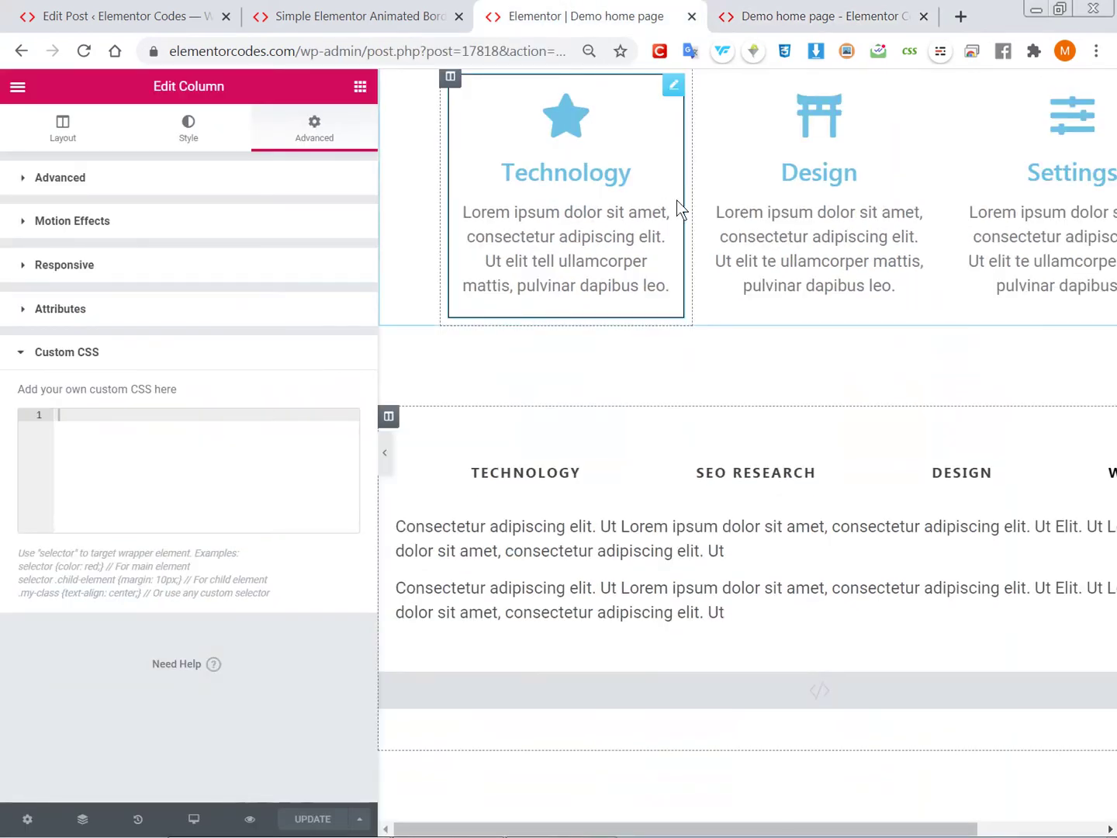
scroll(667, 208, up, 1)
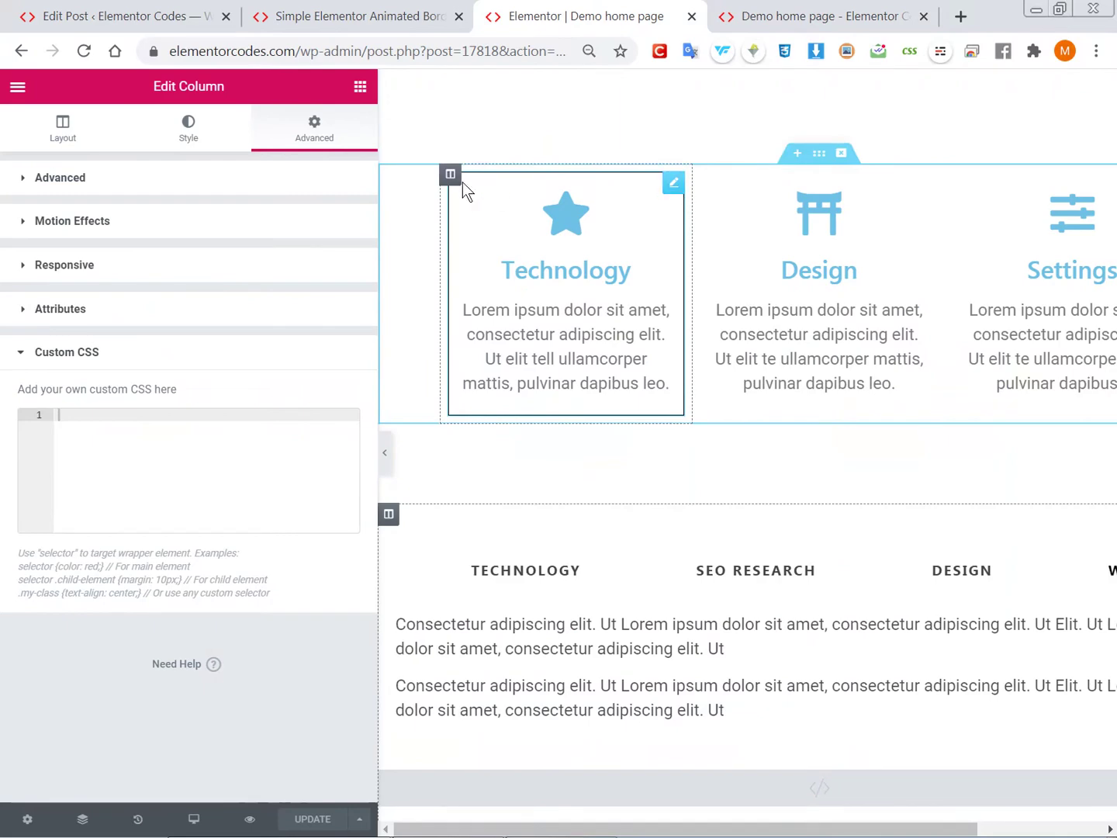
click(673, 184)
scroll(214, 489, down, 1)
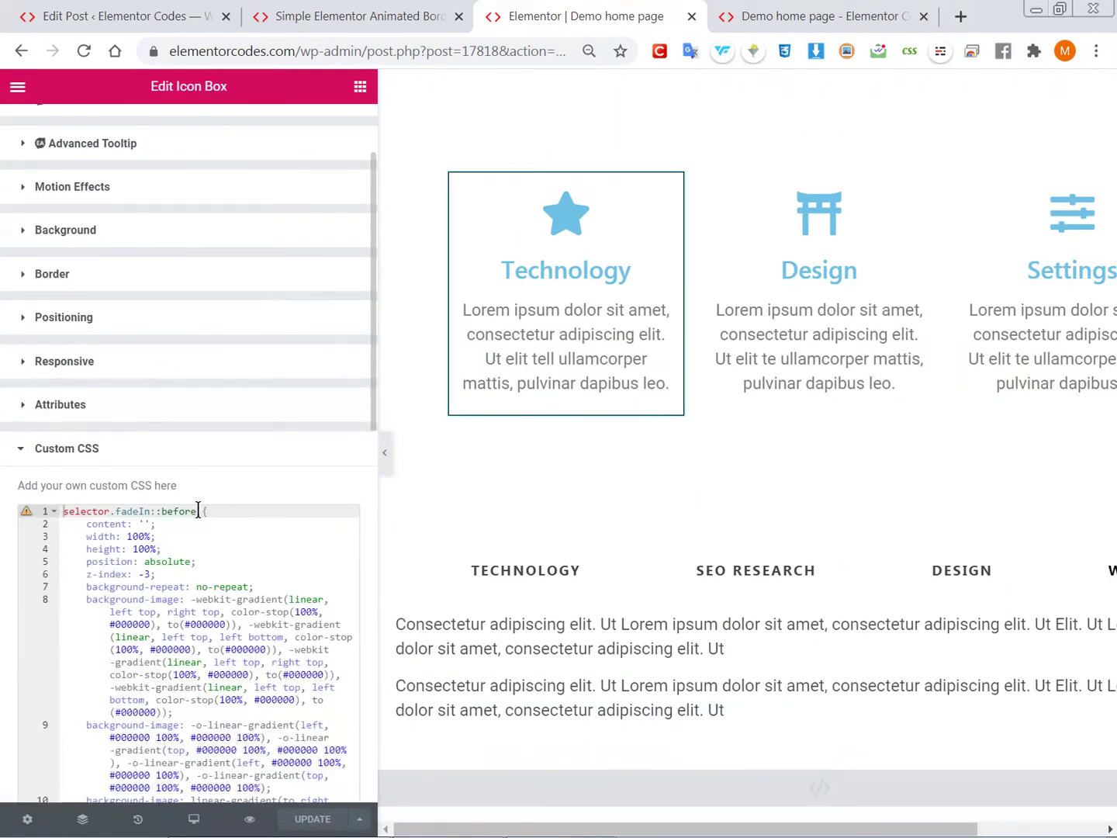
scroll(177, 536, down, 3)
scroll(175, 553, down, 2)
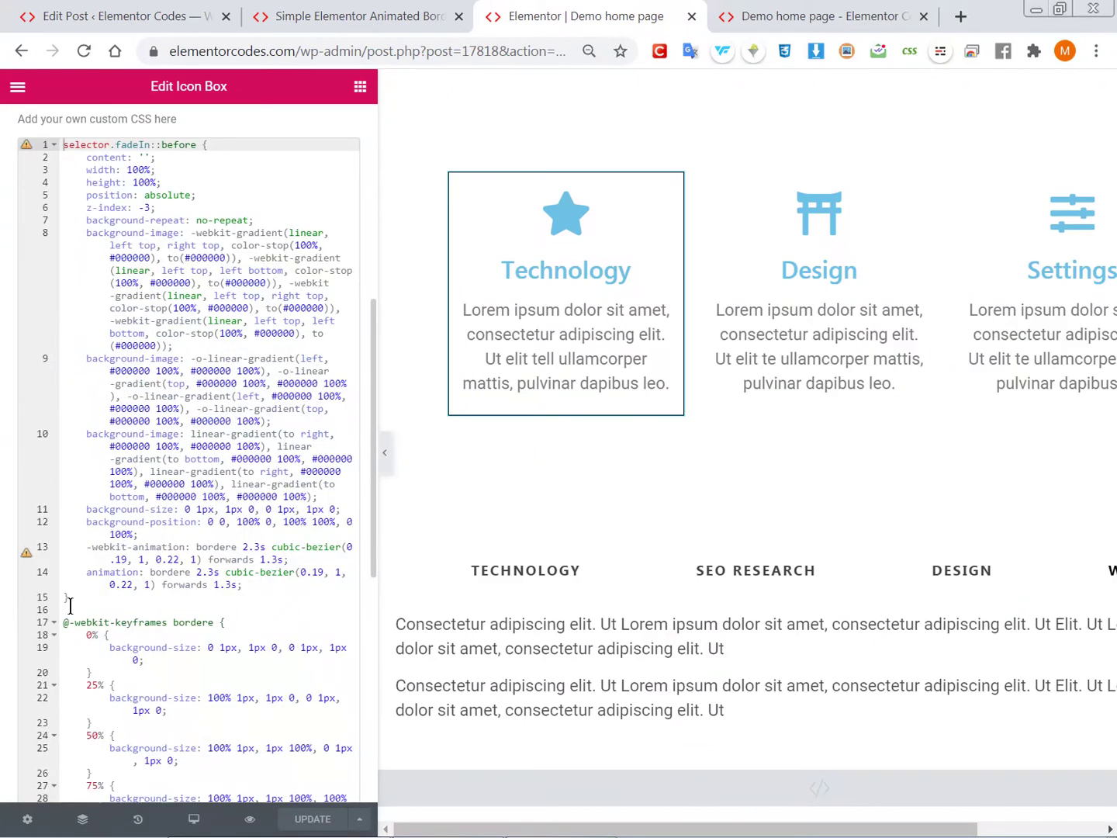
drag(70, 605, 58, 394)
scroll(70, 331, up, 5)
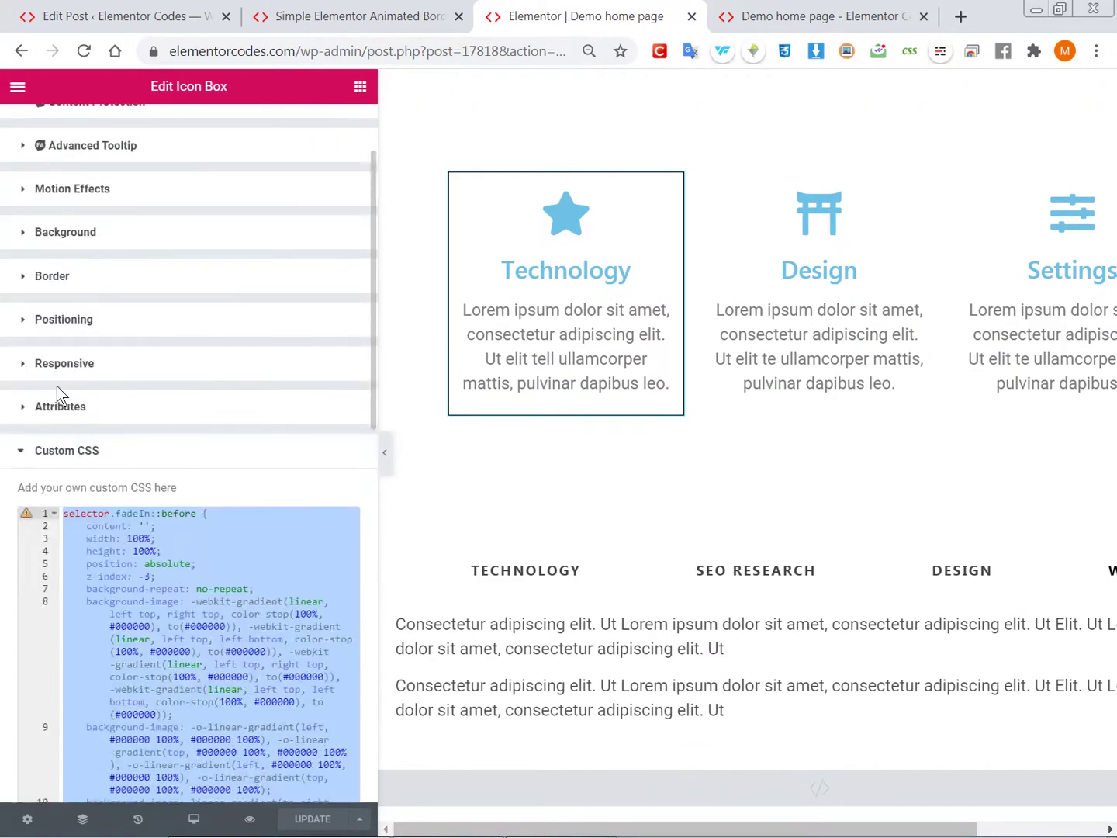
scroll(242, 505, down, 2)
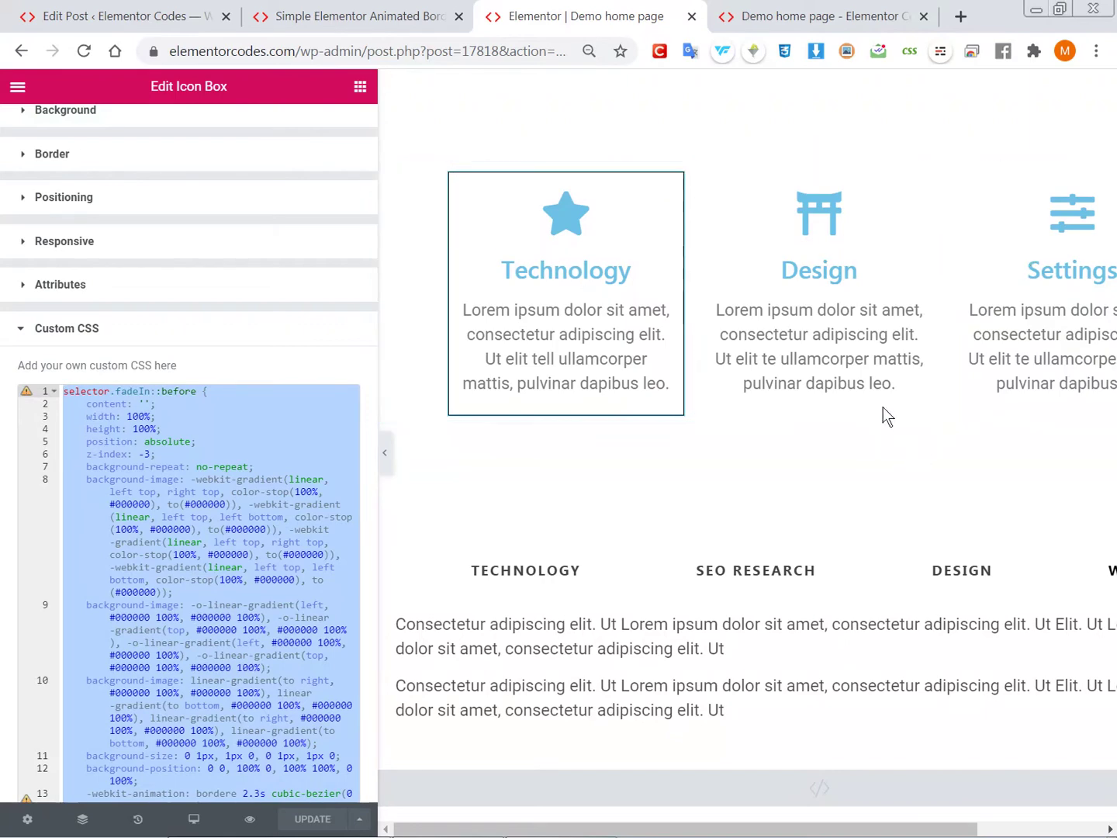
click(152, 420)
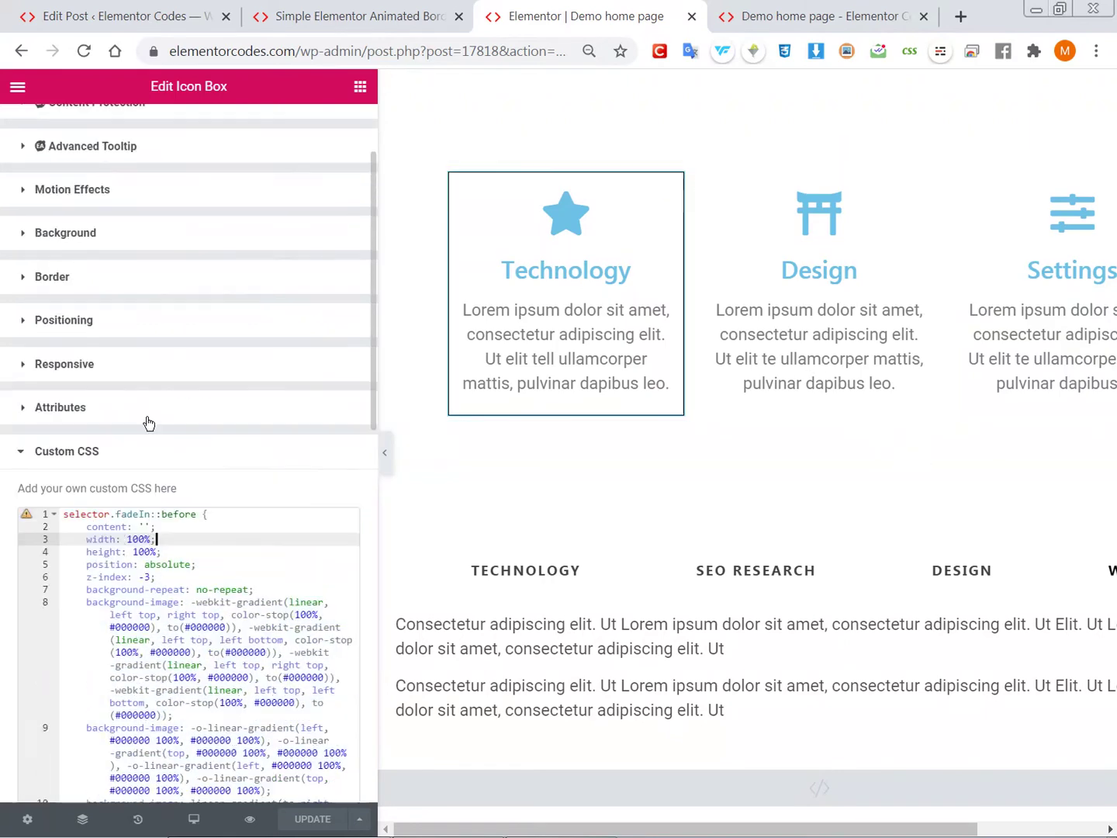
scroll(113, 342, up, 3)
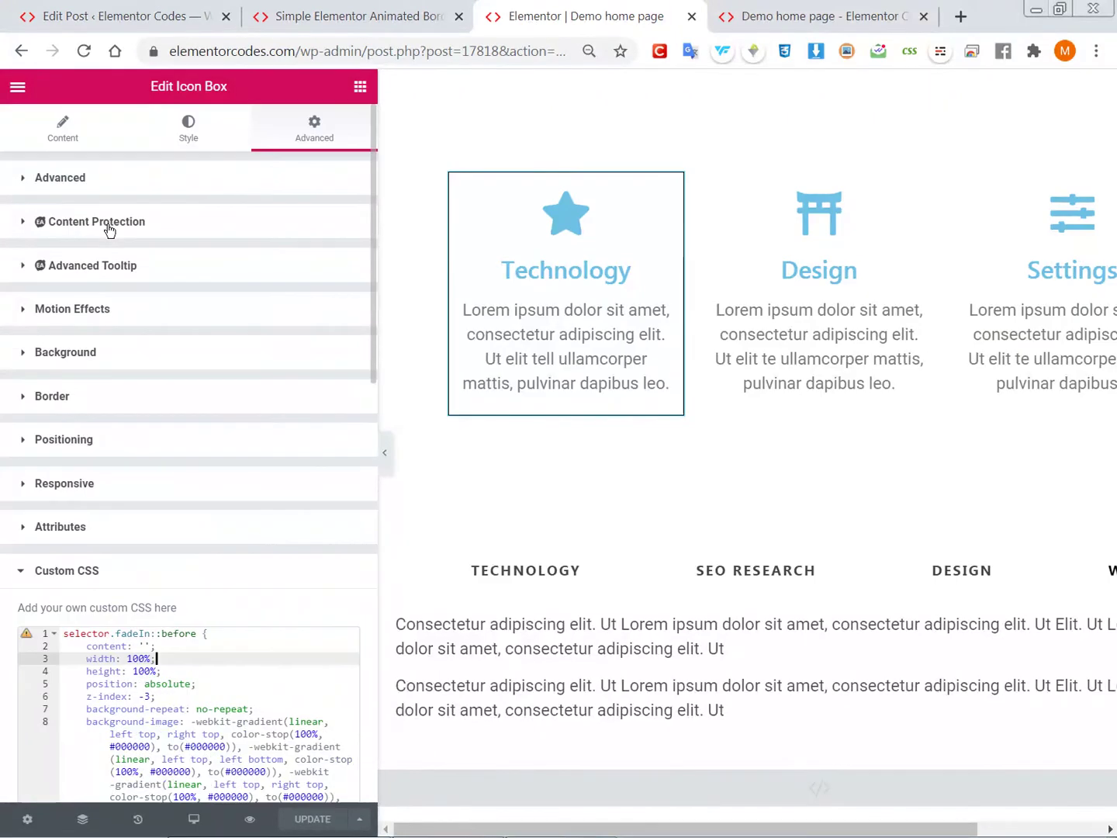
- Give the Technology icon box the CSS class 'animborder' and copy the class name
click(118, 177)
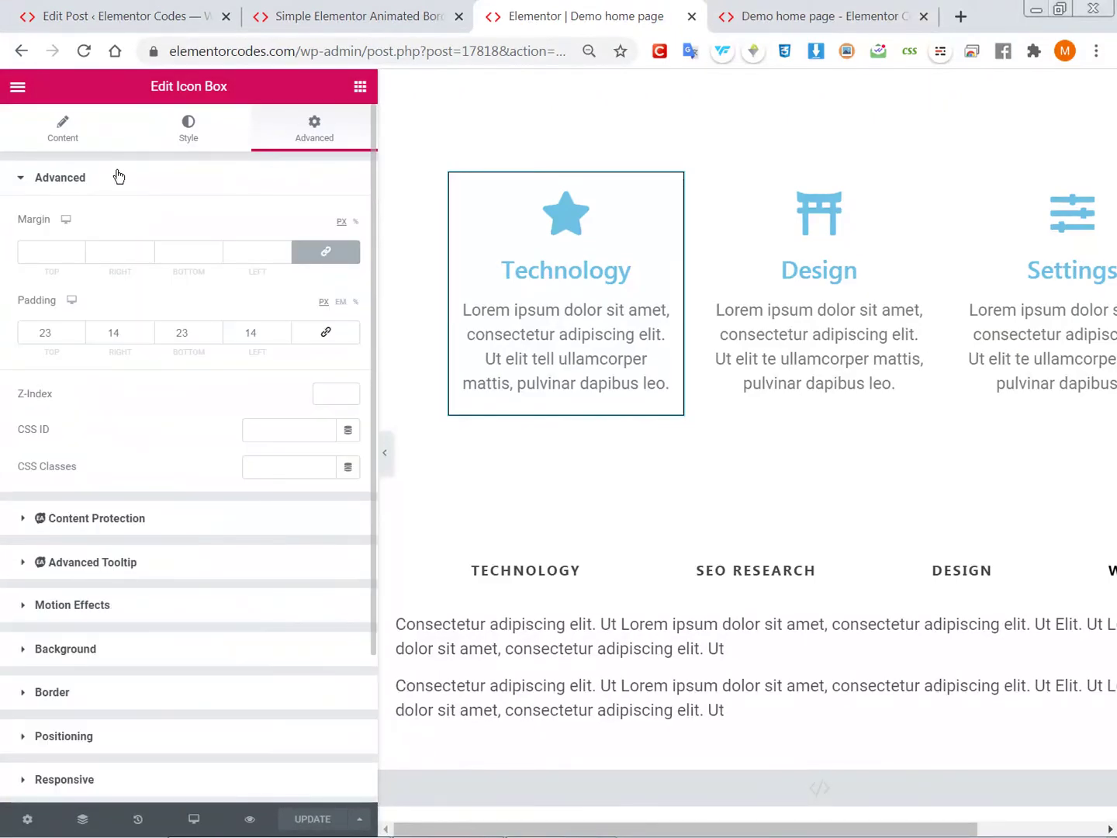
click(265, 470)
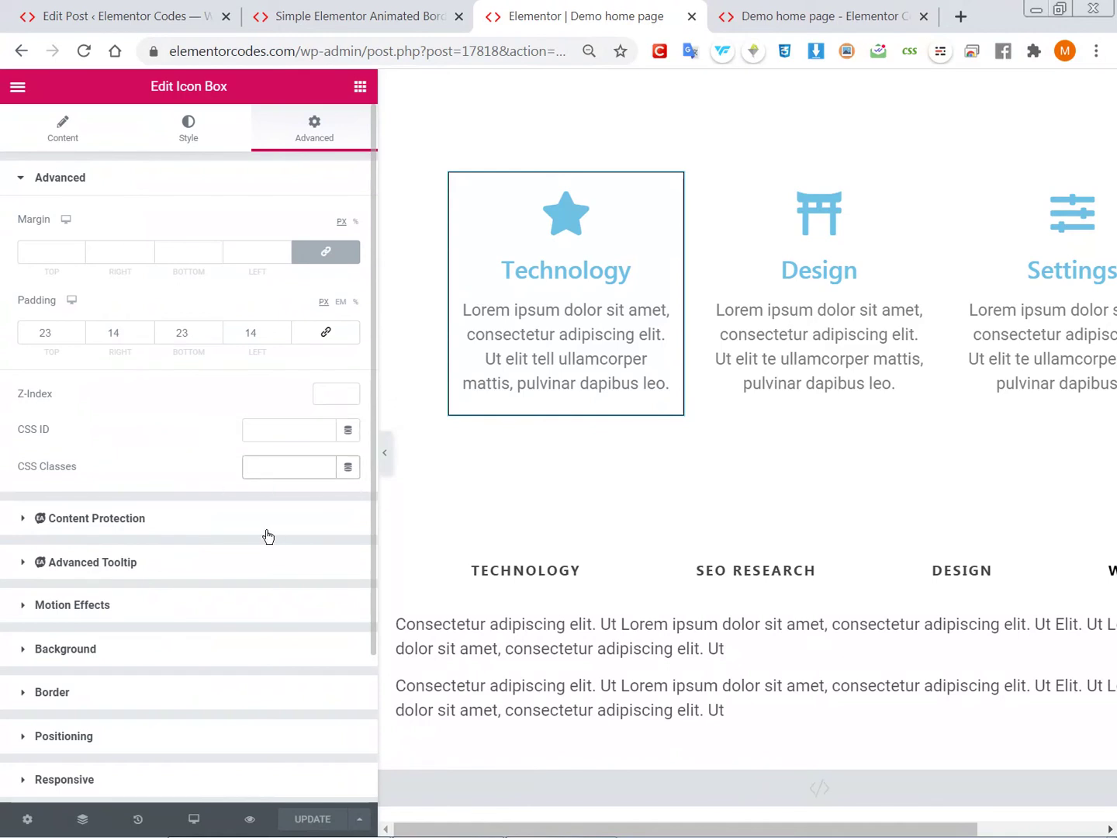
text(animborder)
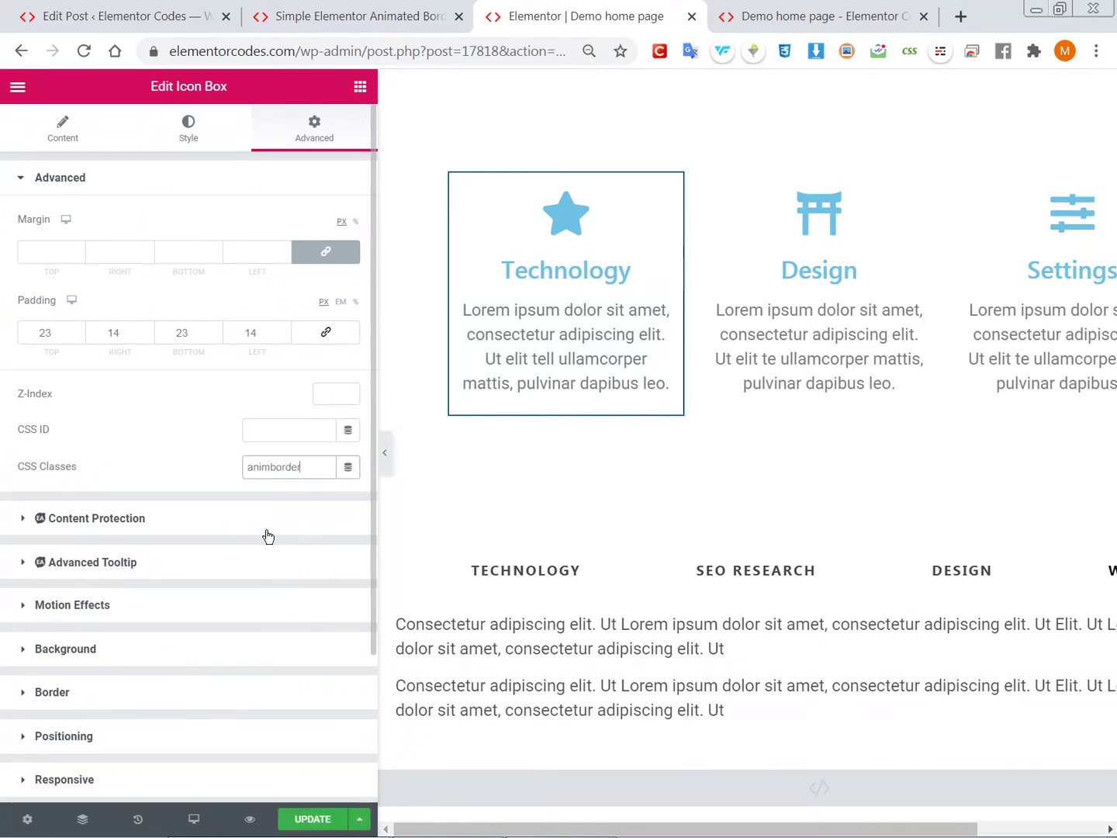
key(ctrl+a)
key(ctrl+c)
- Replace 'selector' on line 1 of its Custom CSS with '.animborder', targeting .animborder.fadeIn::before
scroll(268, 536, down, 3)
click(107, 681)
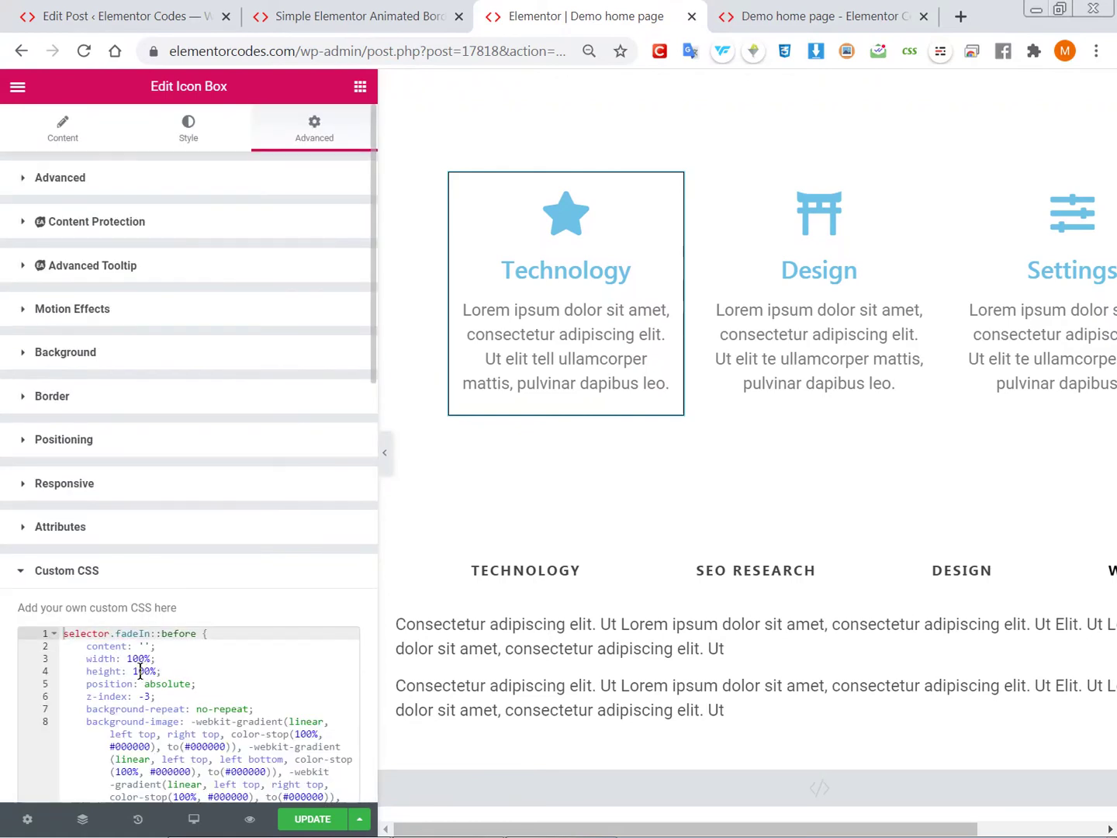
double_click(92, 634)
text(.)
key(ctrl+v)
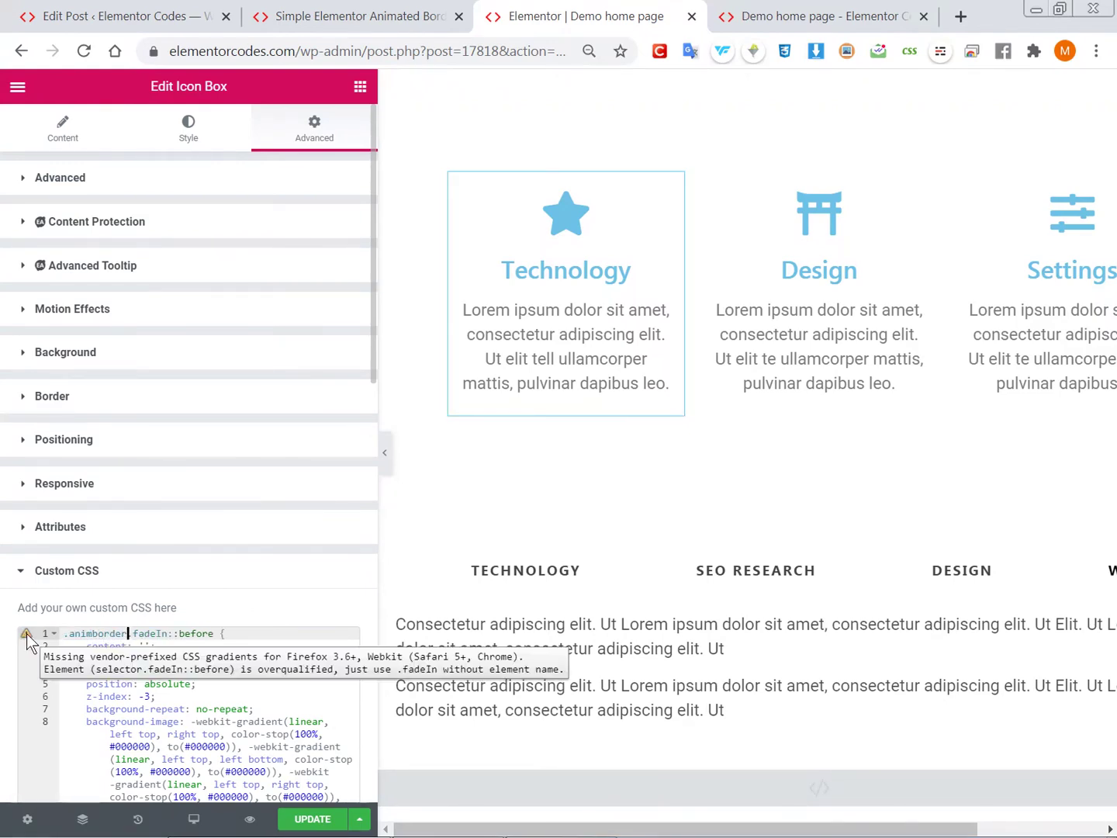
scroll(132, 577, down, 5)
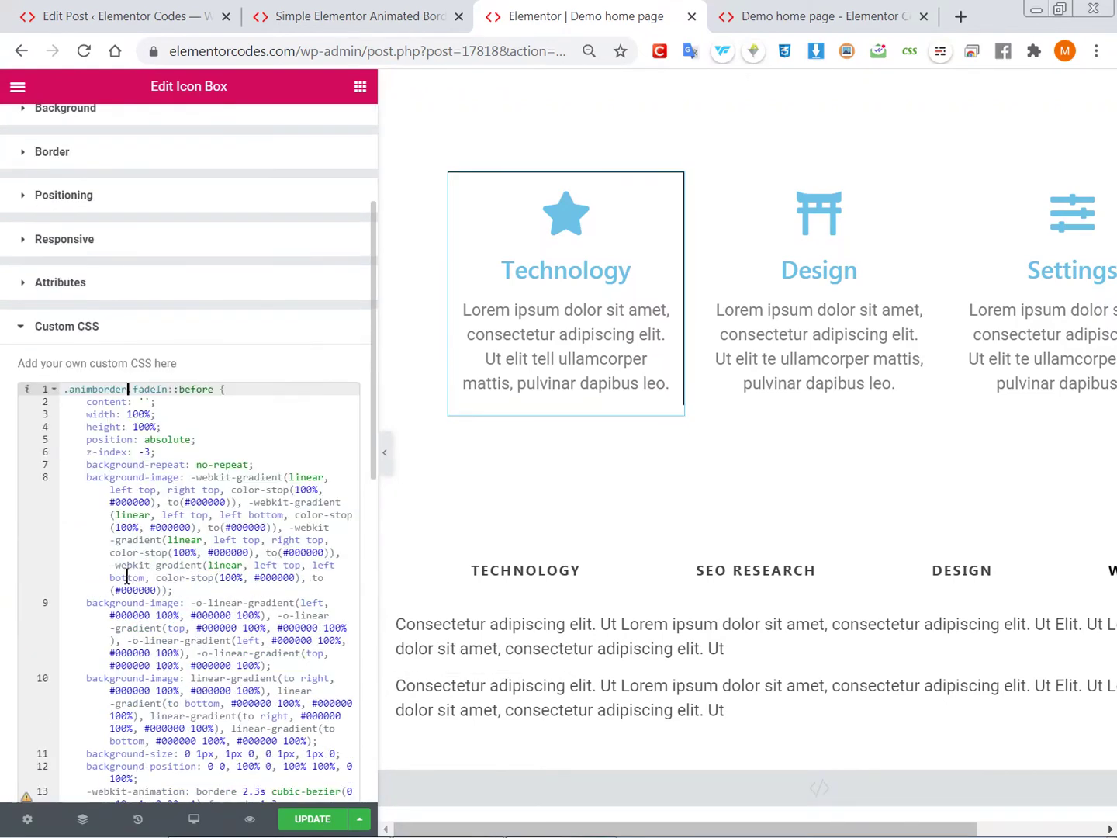
scroll(118, 582, down, 2)
drag(78, 598, 46, 439)
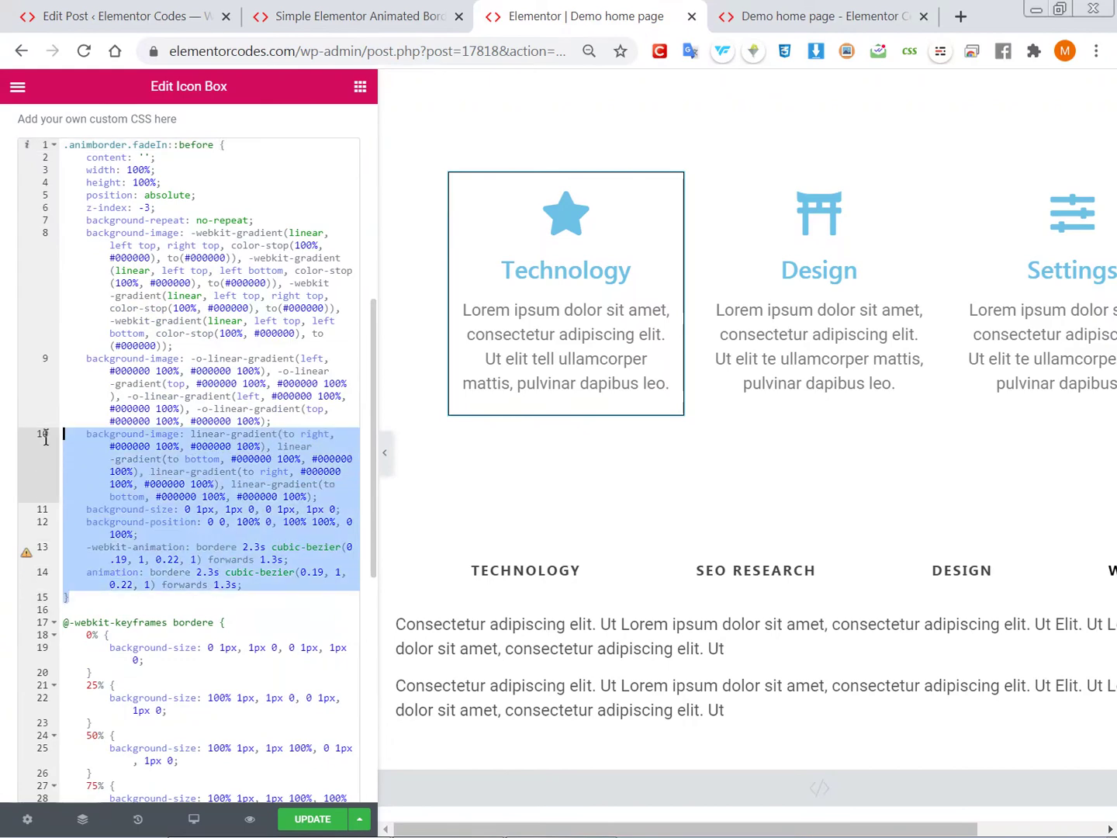
- Copy the Technology icon box and paste its style onto the Design and Settings icon boxes
right_click(547, 288)
click(589, 357)
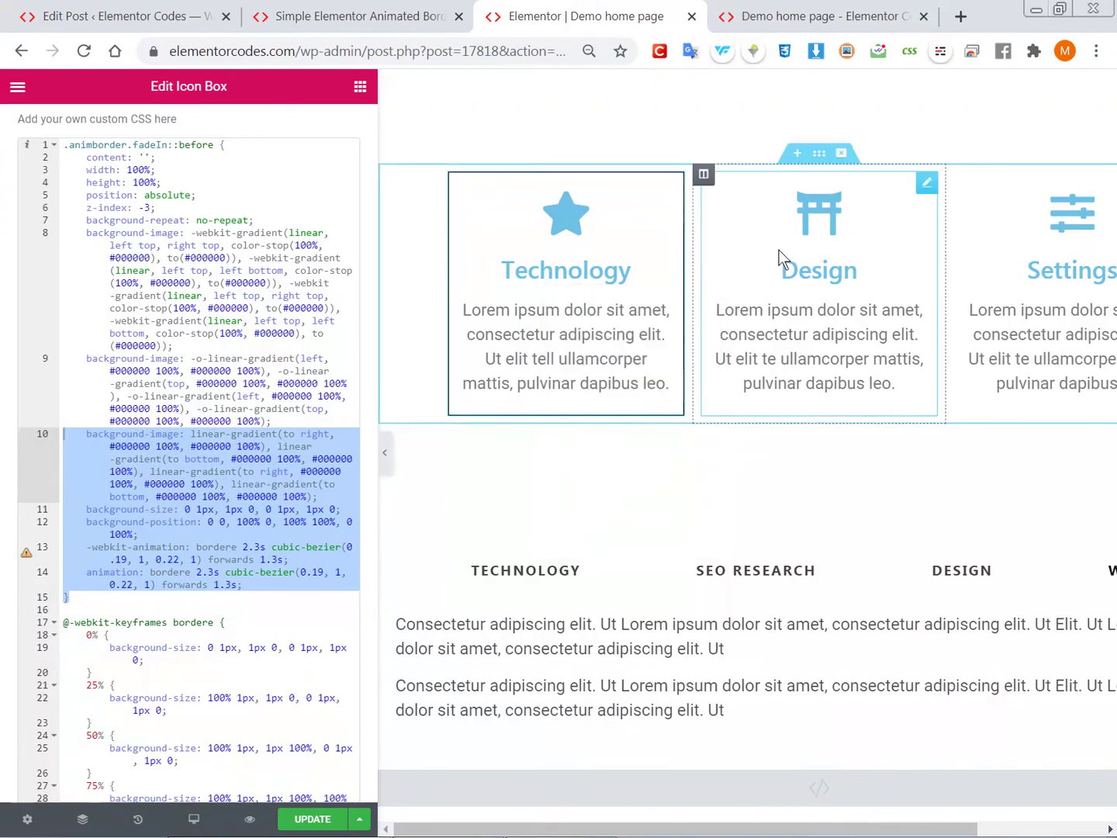
right_click(806, 244)
click(875, 366)
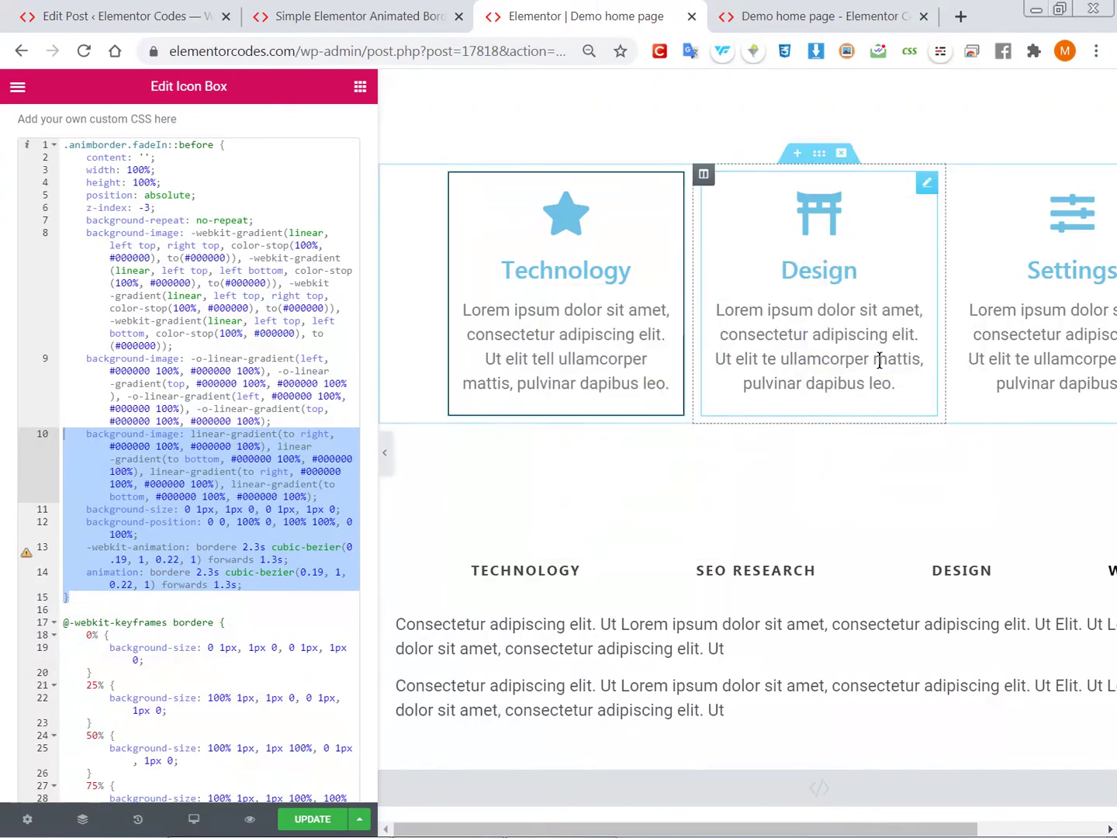
right_click(1042, 298)
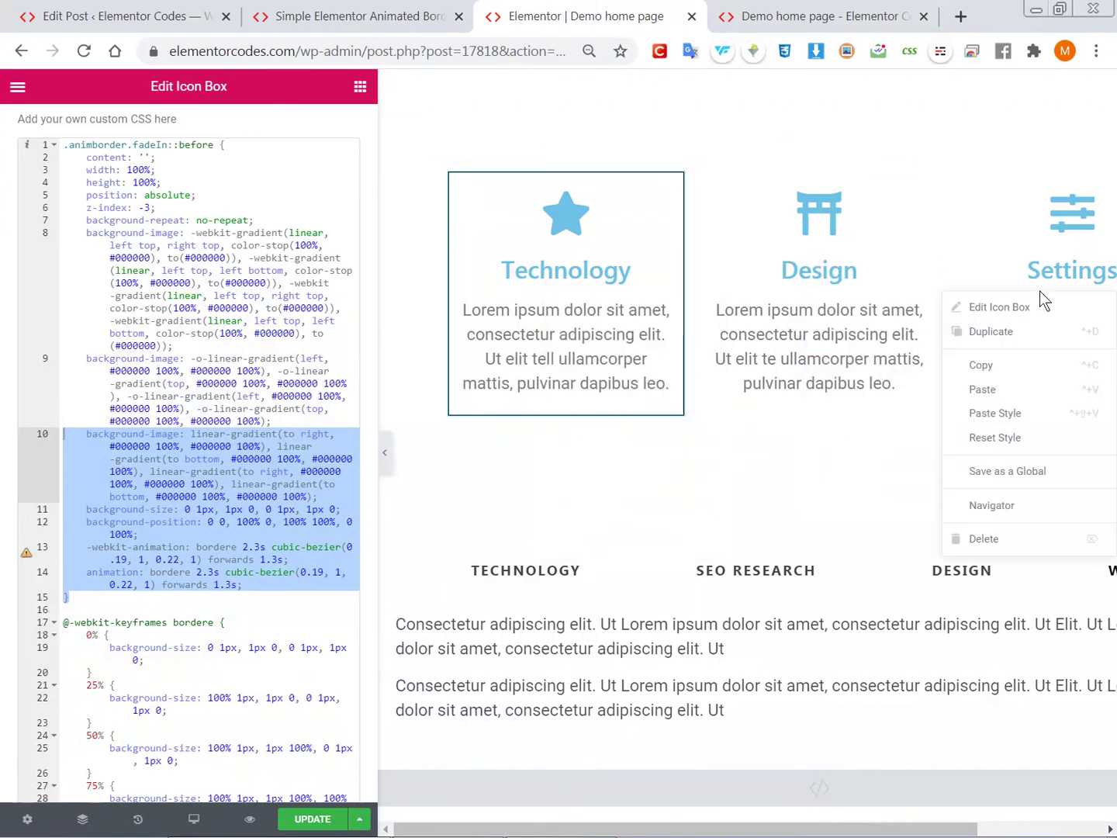
click(1018, 411)
scroll(819, 211, right, 3)
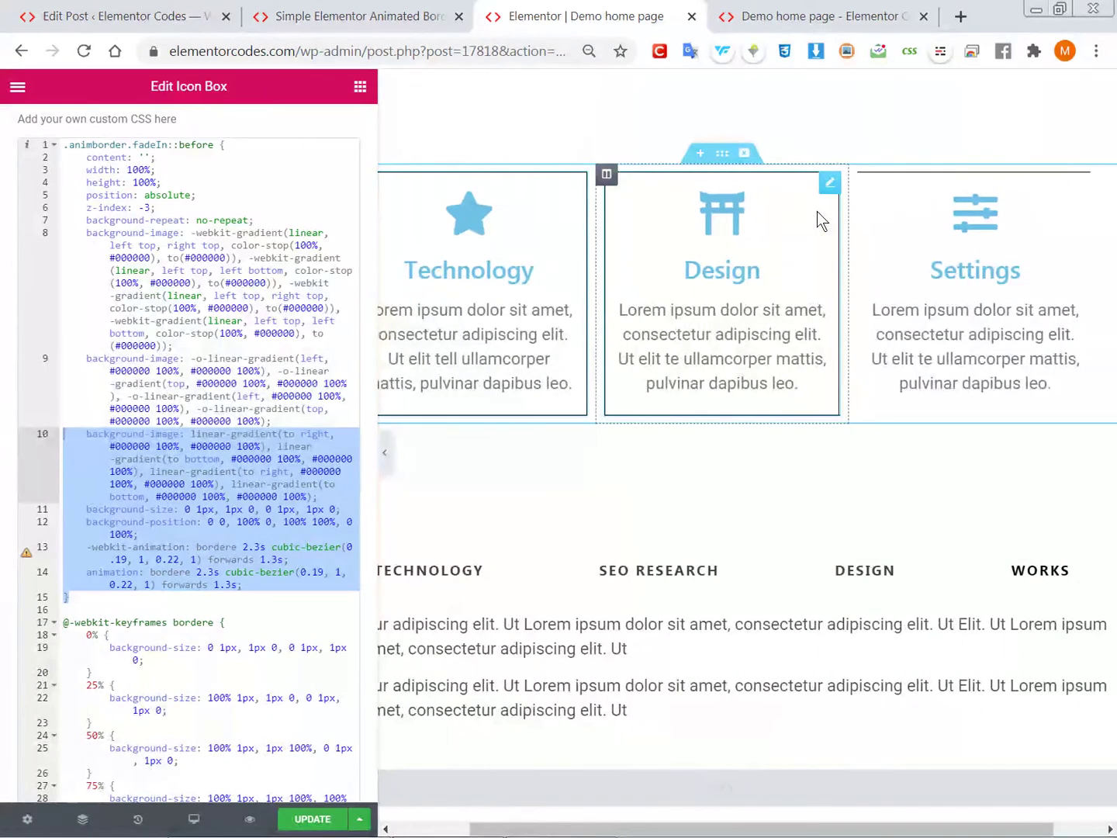
scroll(817, 211, right, 2)
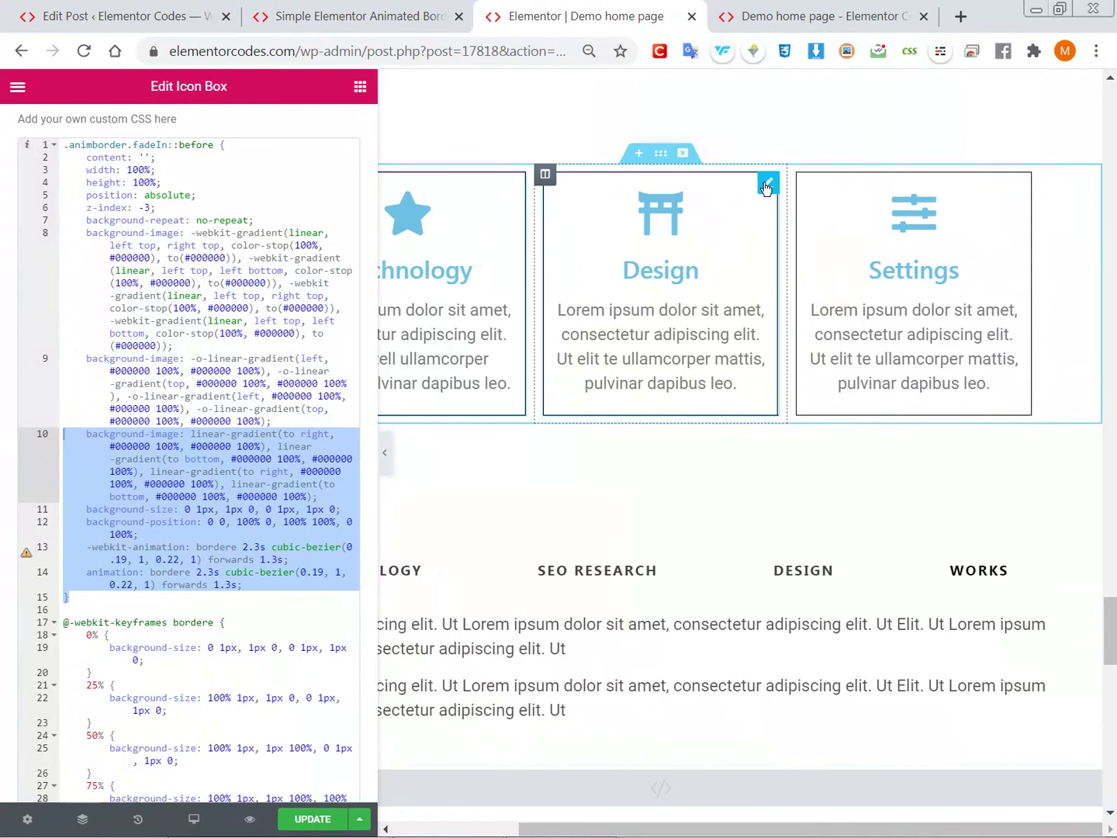
click(766, 185)
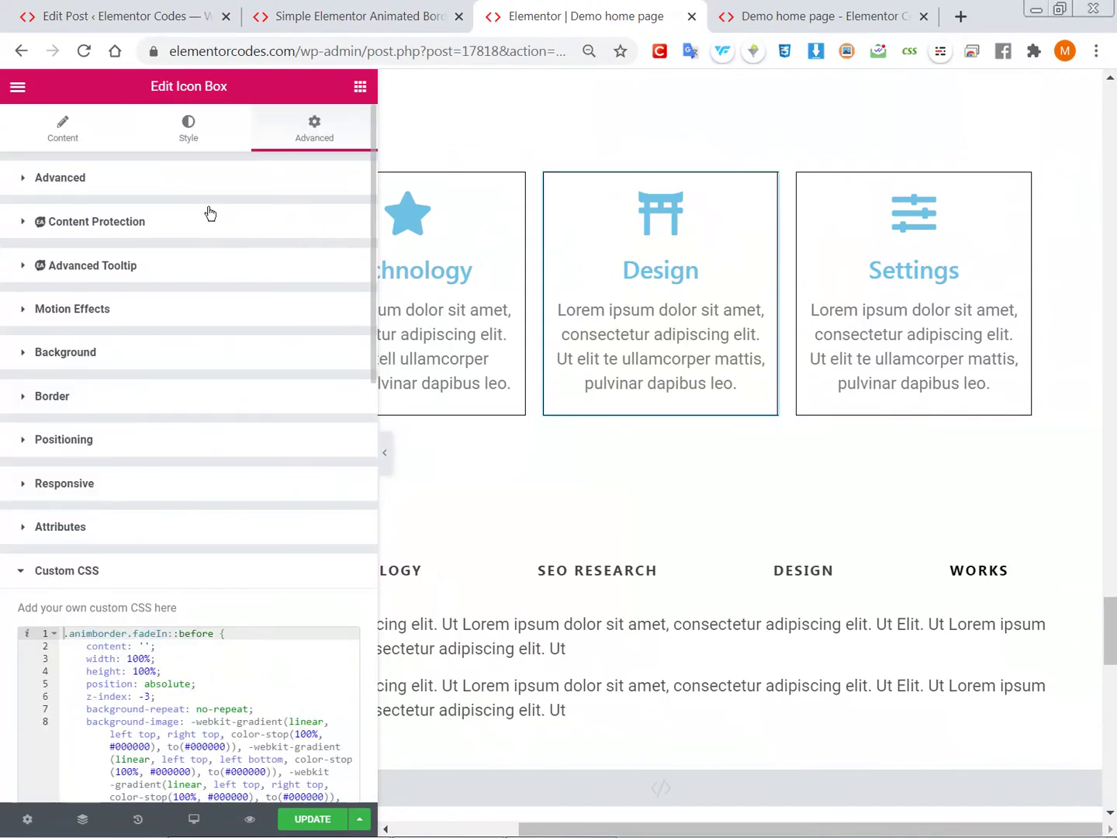
click(202, 192)
scroll(213, 416, down, 2)
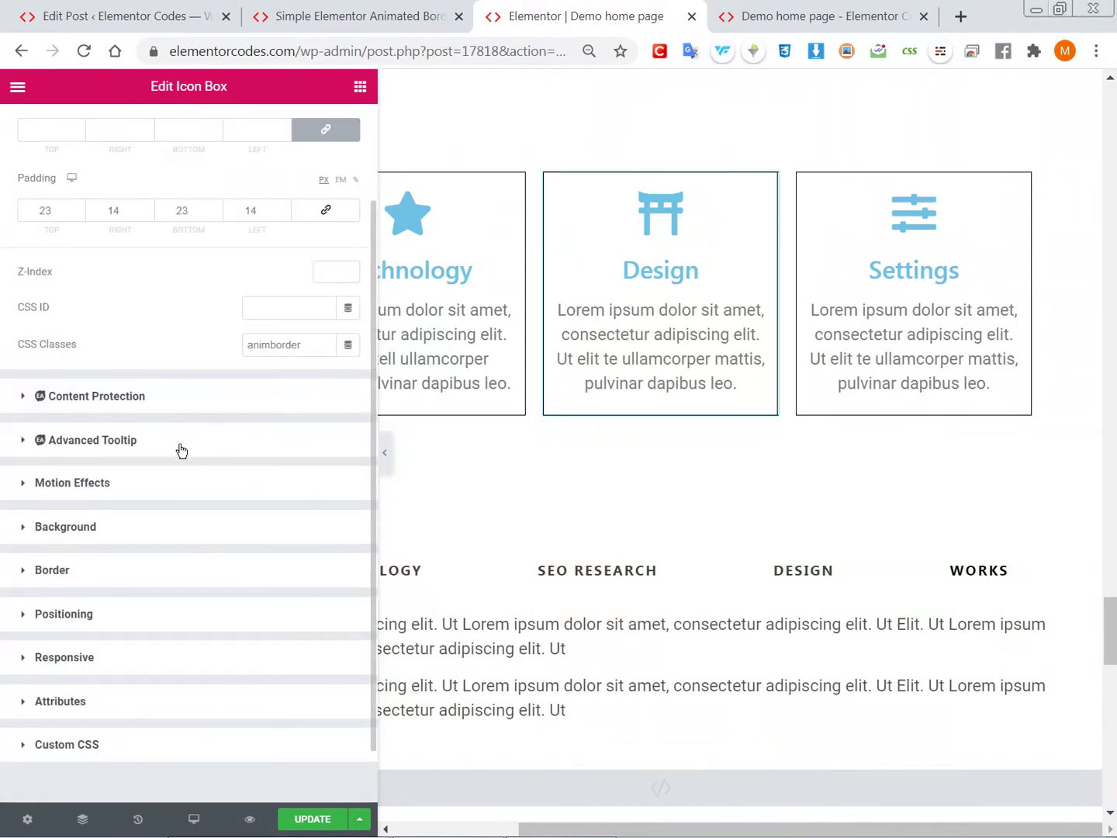
click(103, 484)
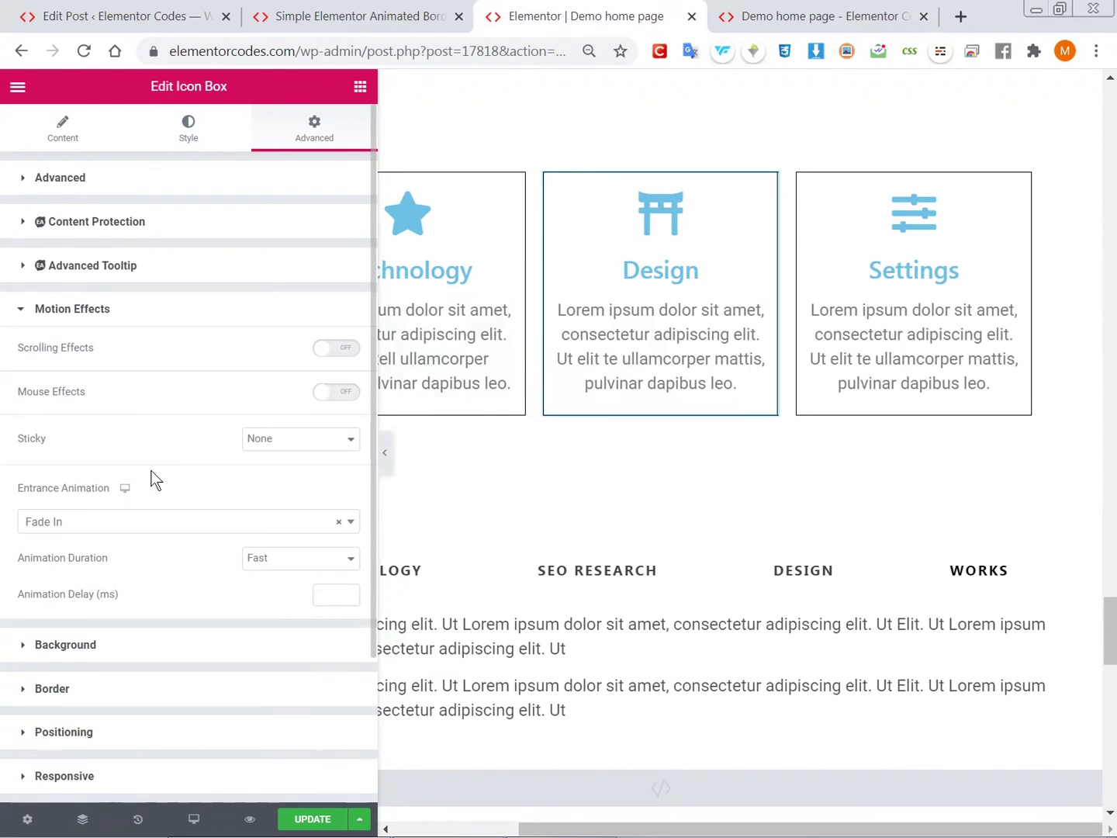
scroll(152, 481, down, 3)
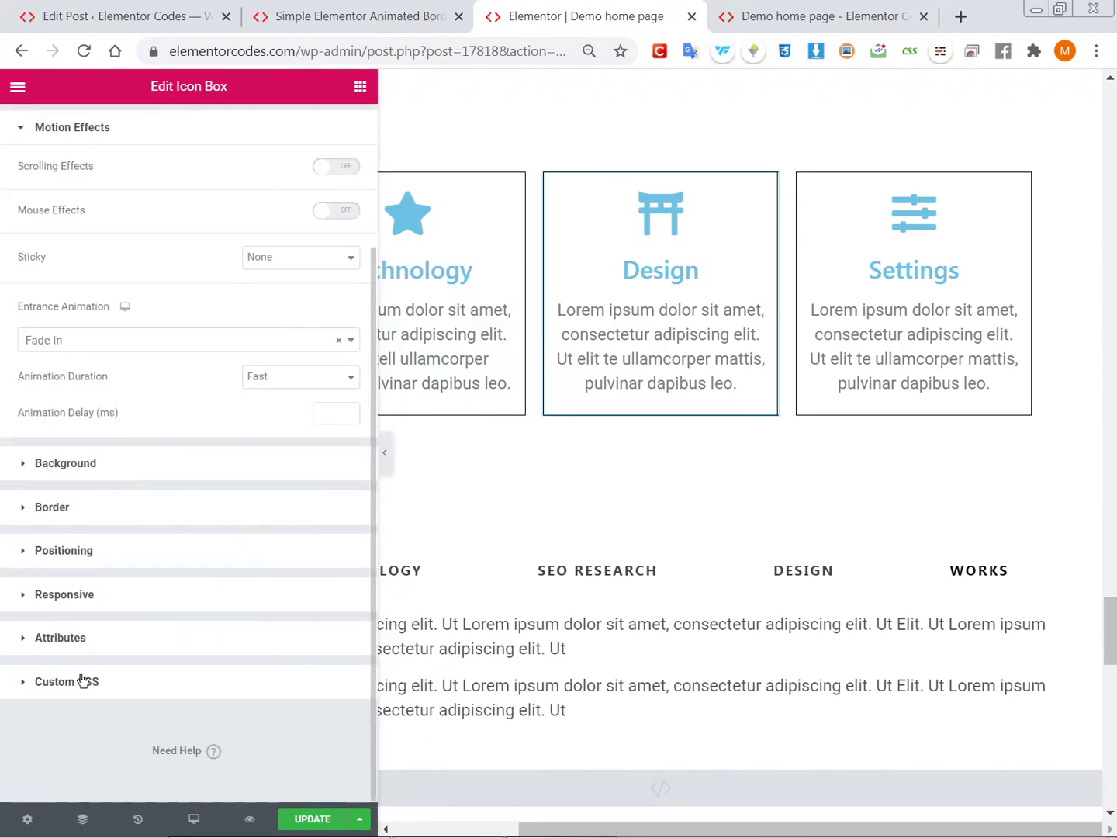
- Delete the Design icon box's duplicated custom CSS, leaving its animborder class in place
click(83, 681)
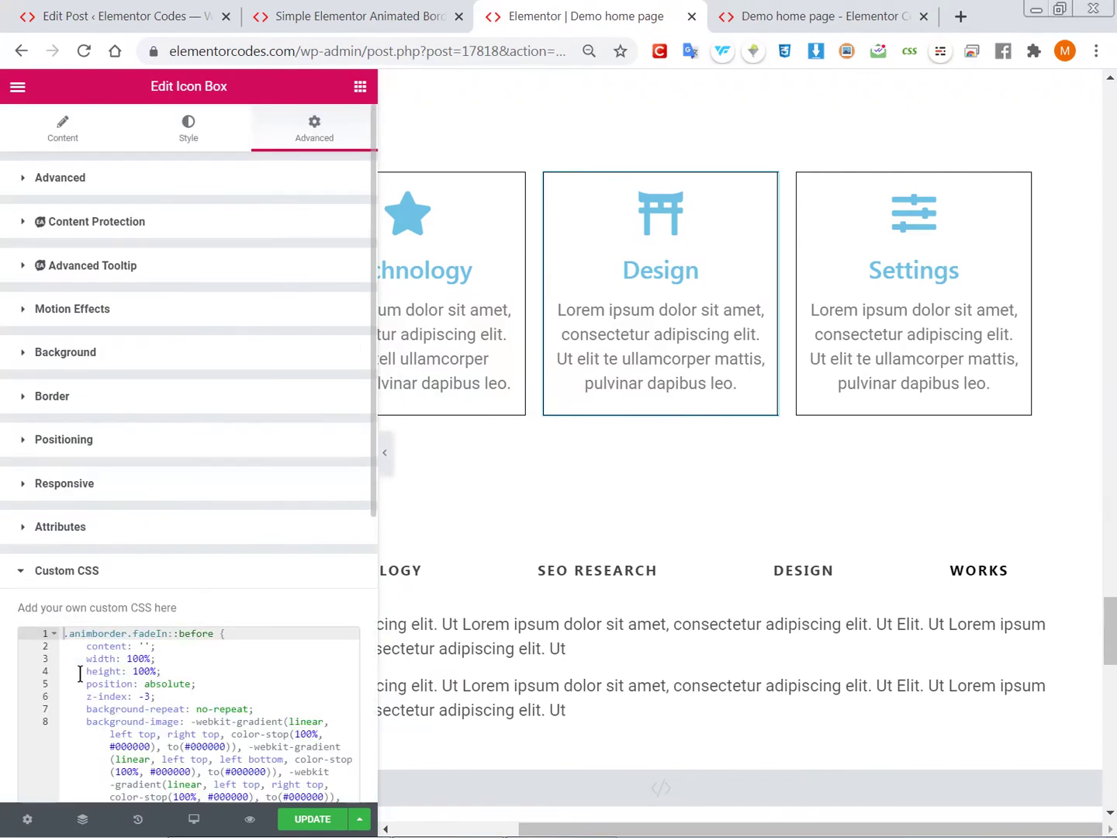
click(170, 680)
key(ctrl+a)
key(BackSpace)
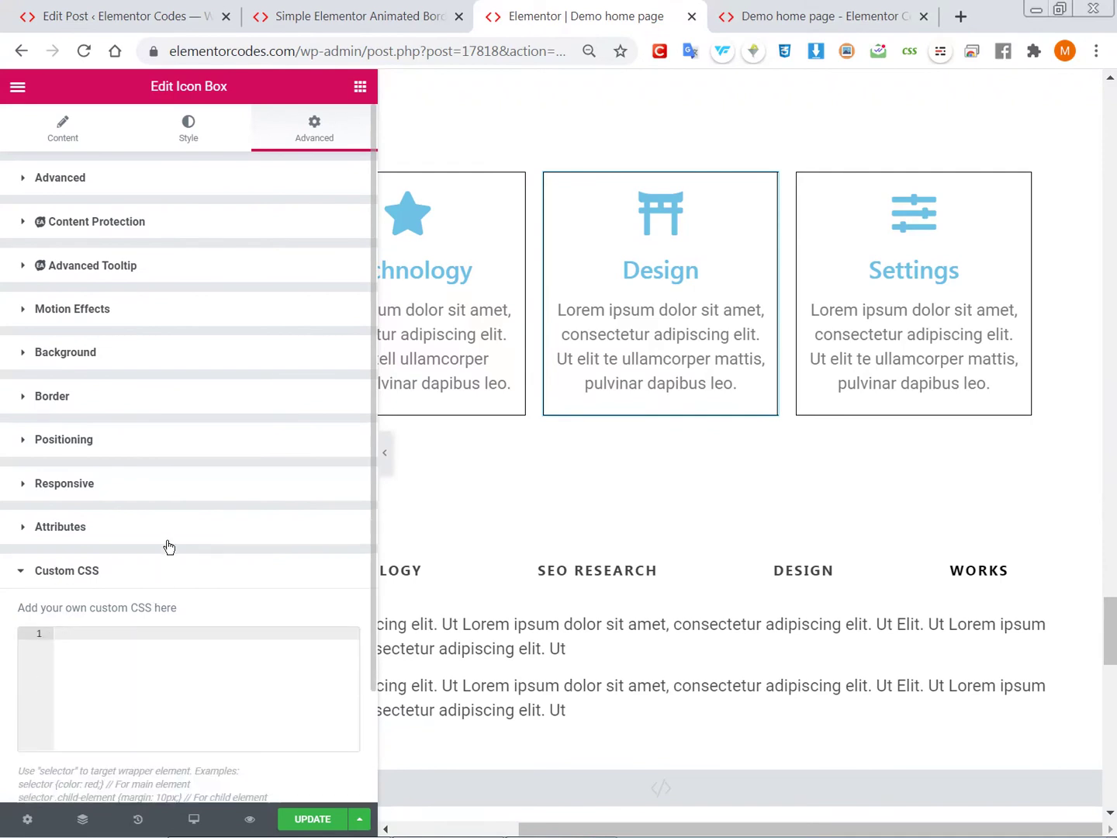
click(100, 186)
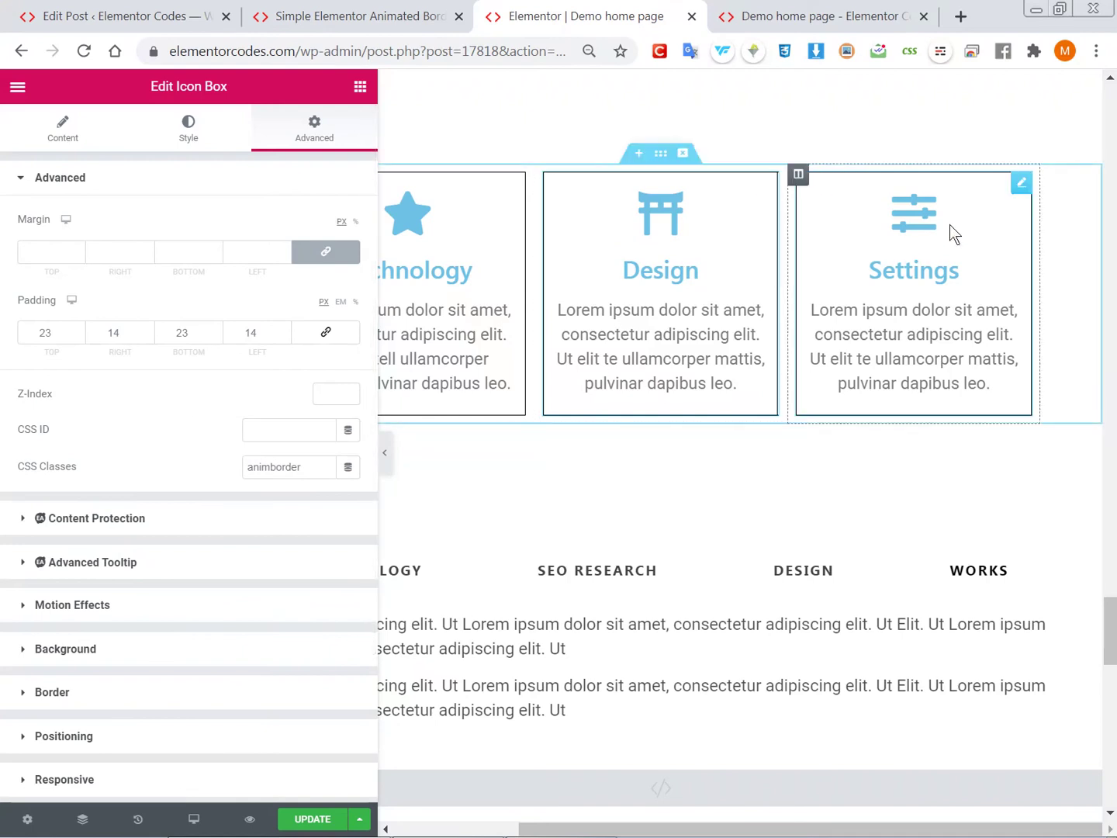
- Clear all custom CSS code from the Settings icon box
click(1022, 185)
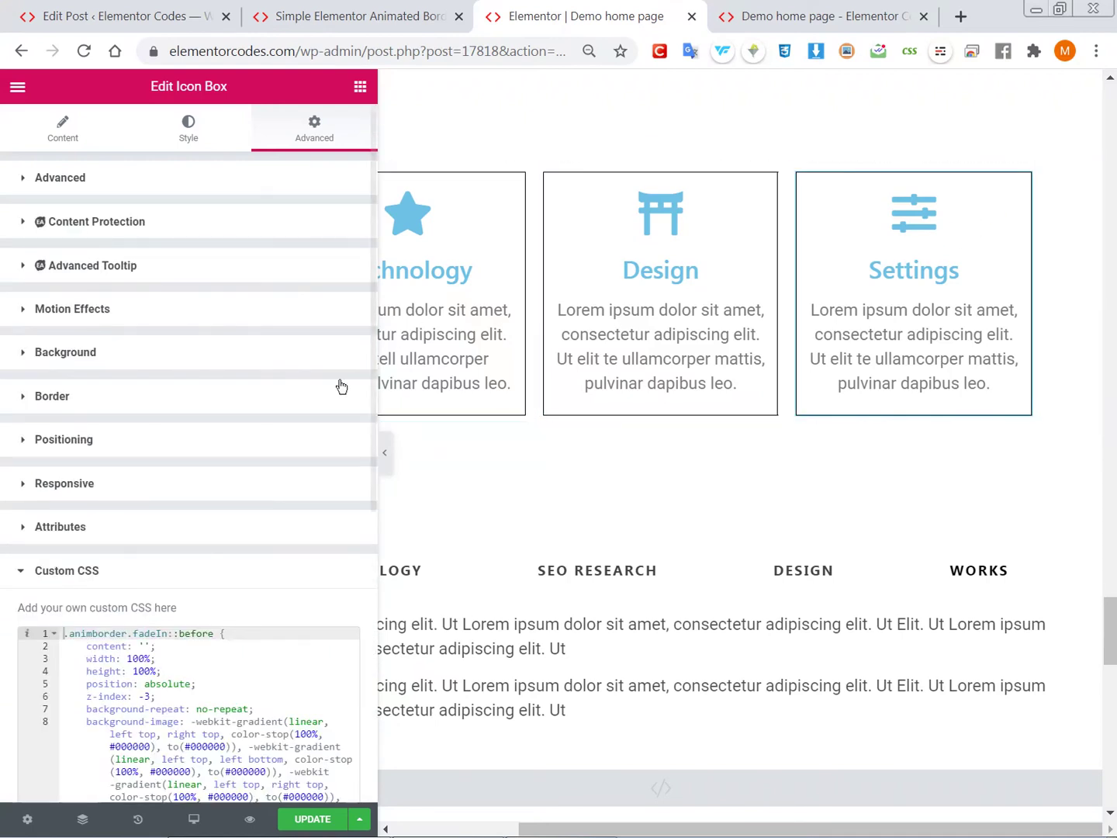
click(149, 683)
key(ctrl+a)
key(BackSpace)
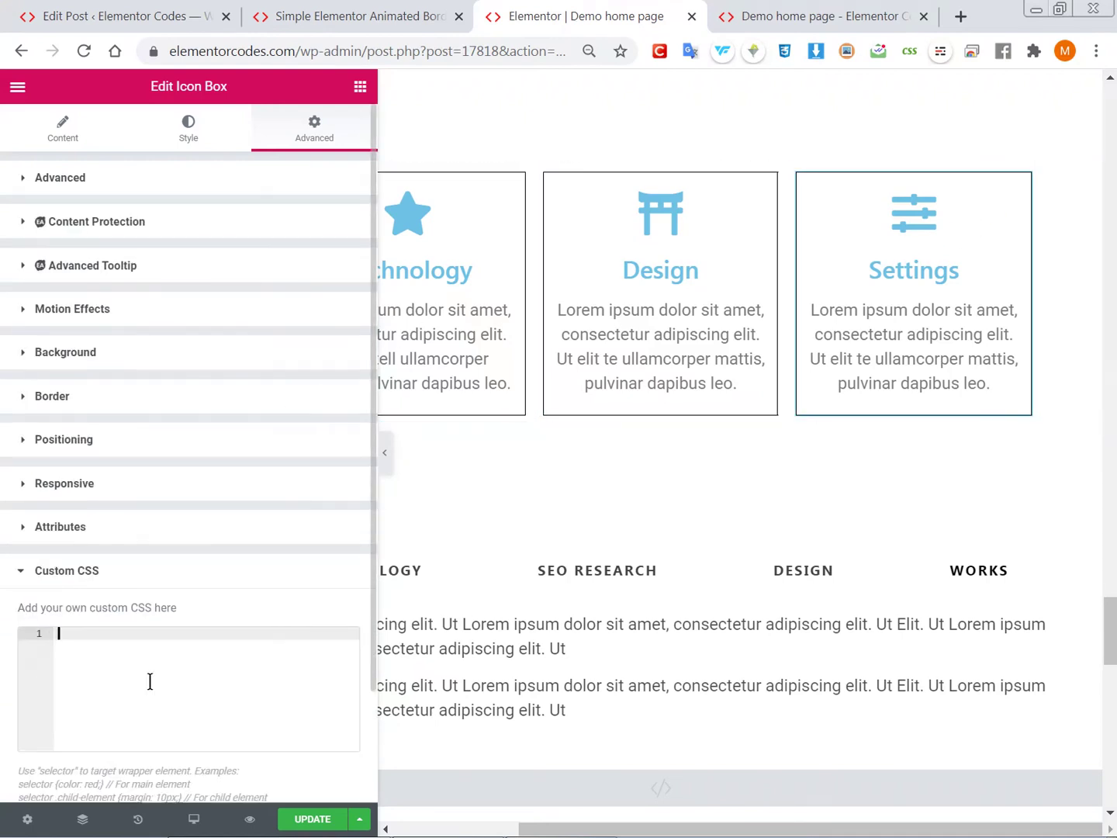
scroll(574, 332, left, 3)
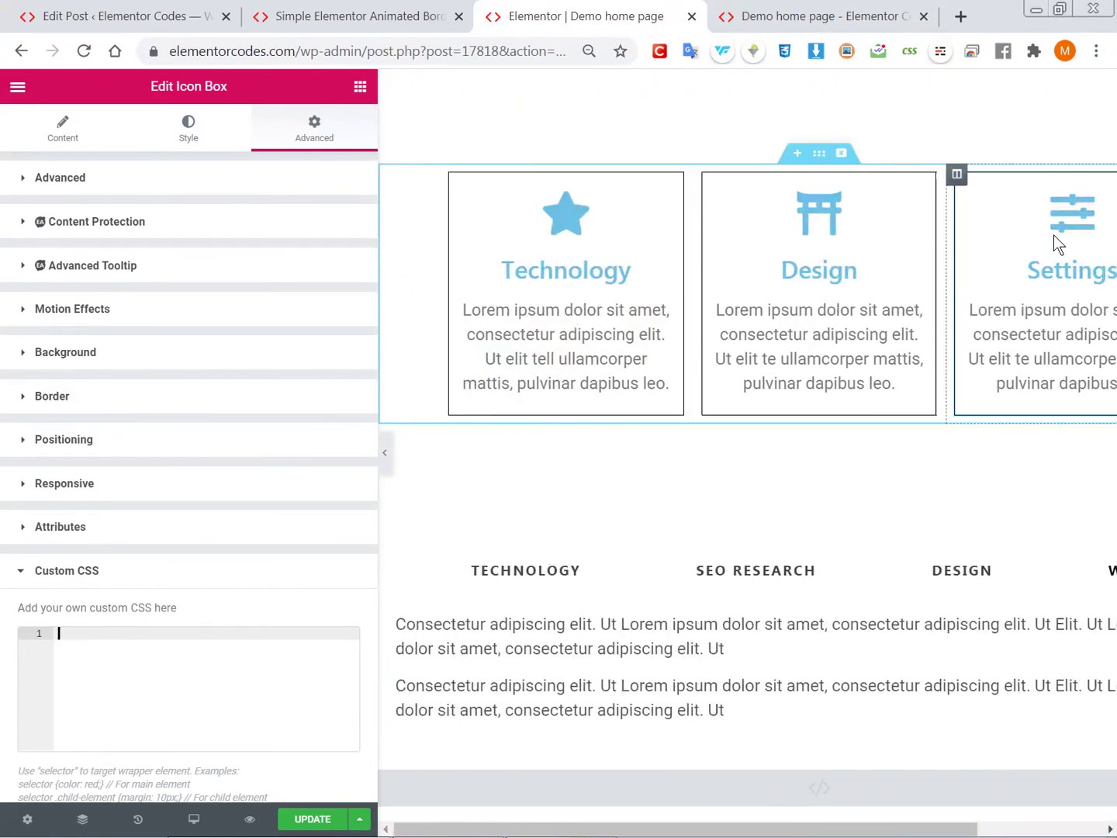
- Confirm the Settings box keeps its animborder class, publish the update, and view the live demo page
click(575, 258)
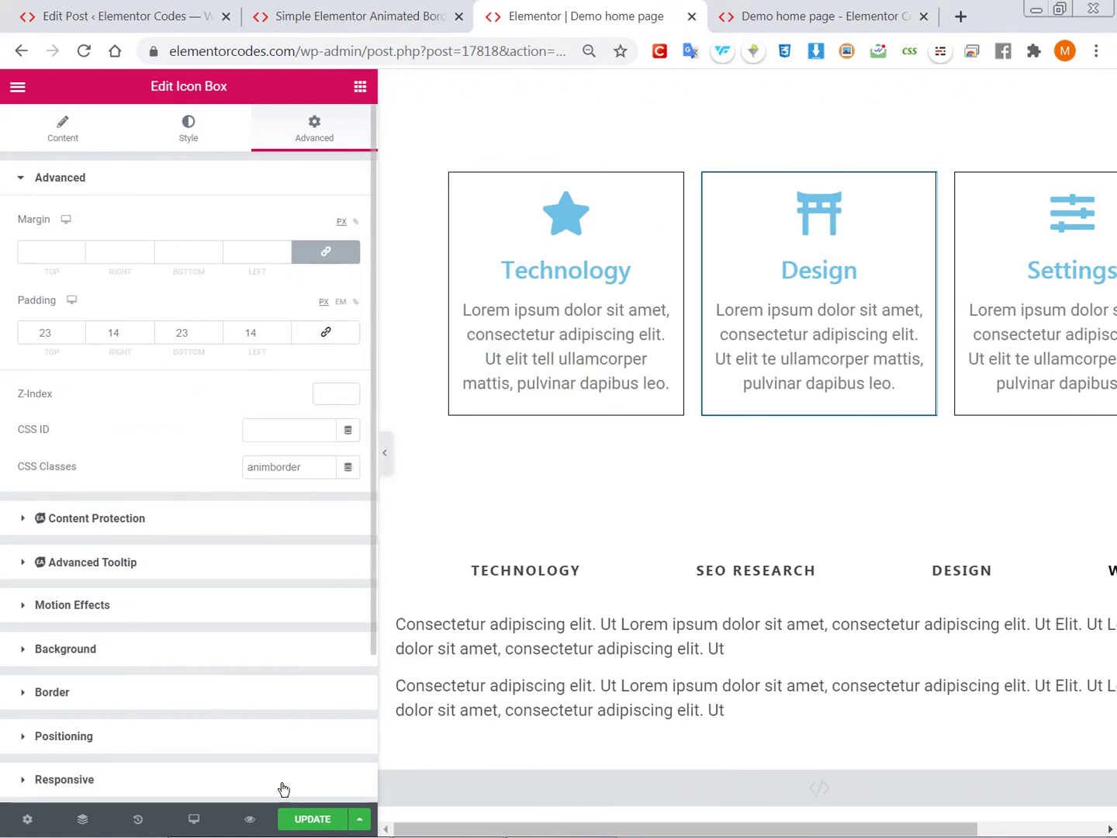
click(308, 821)
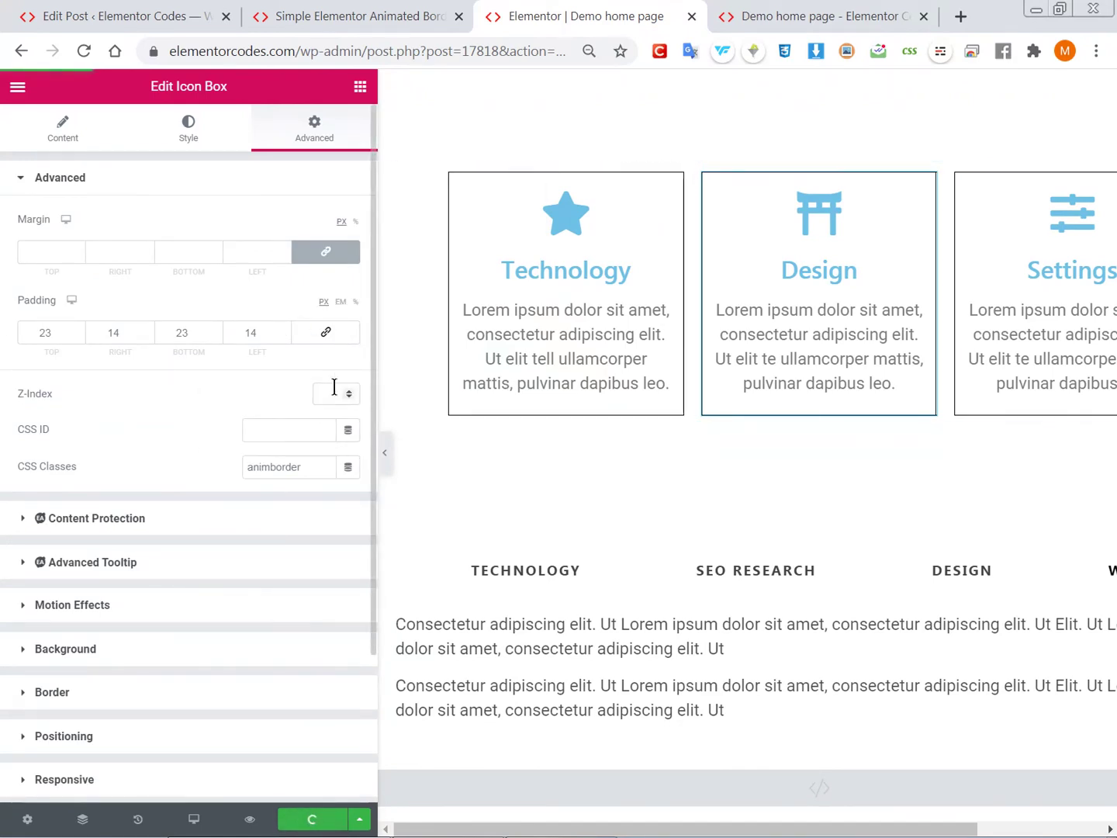
click(797, 10)
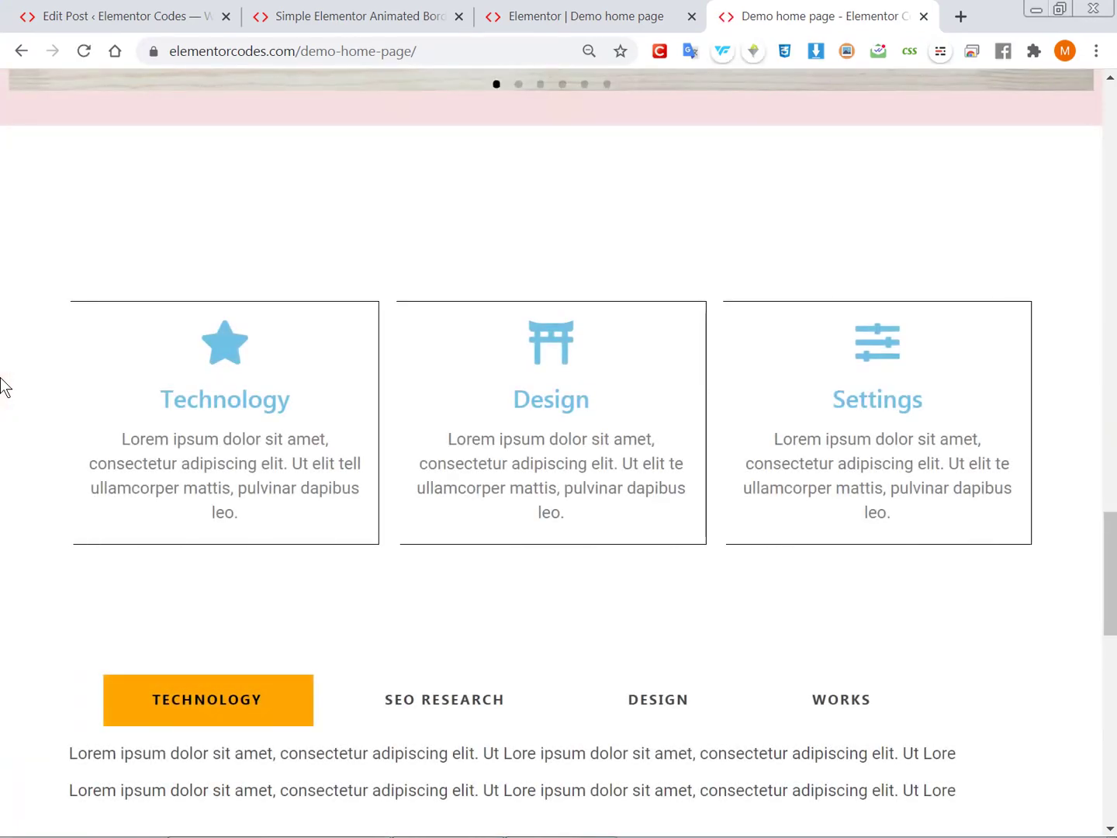
scroll(3, 386, down, 2)
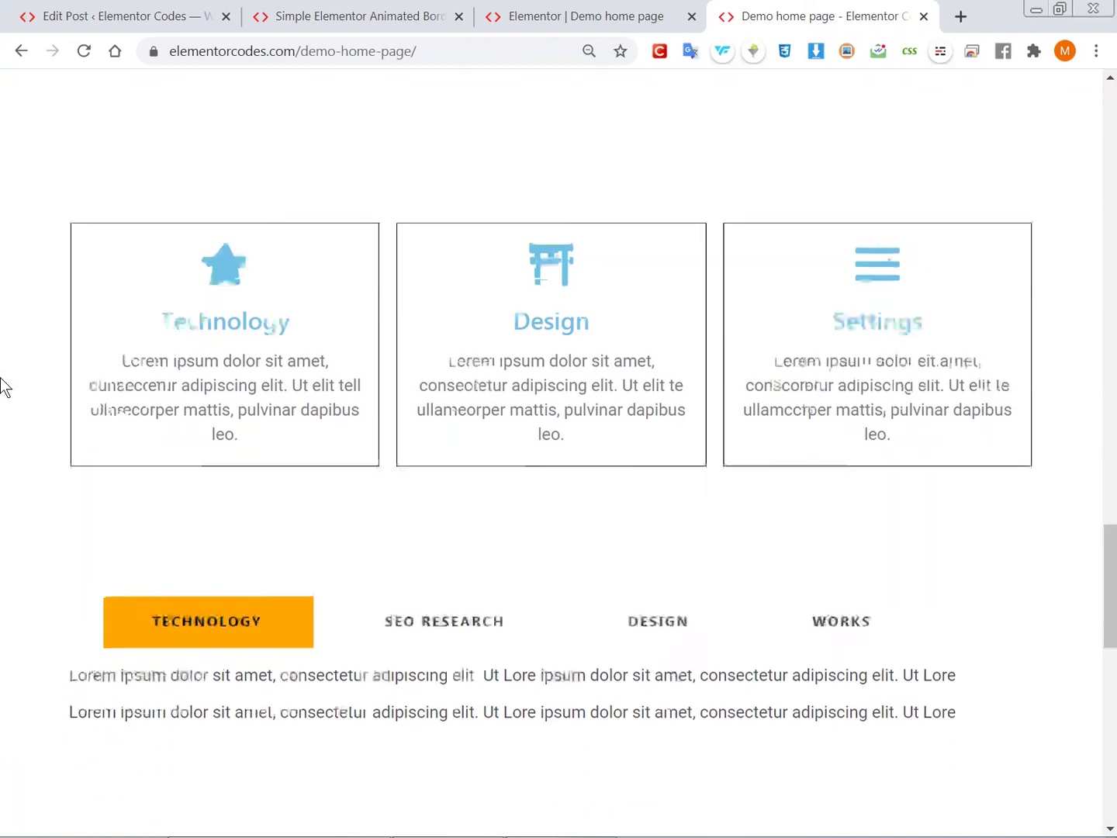
scroll(3, 386, down, 1)
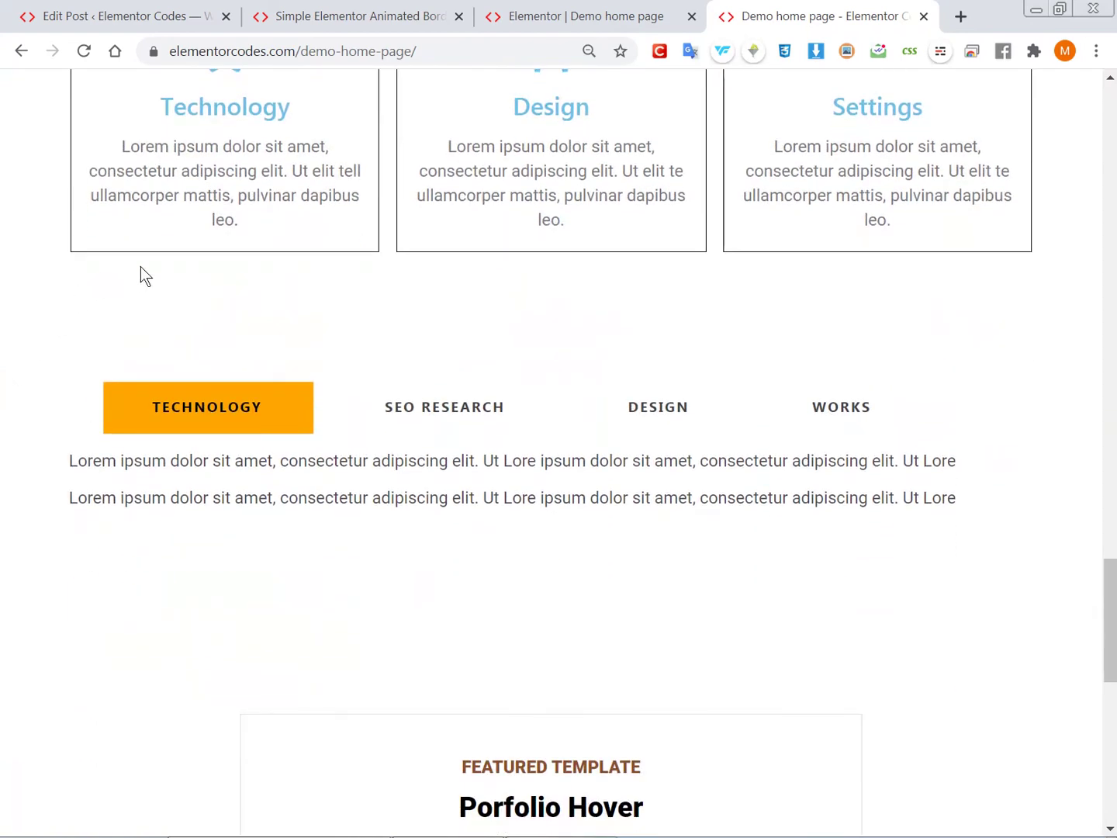
click(433, 396)
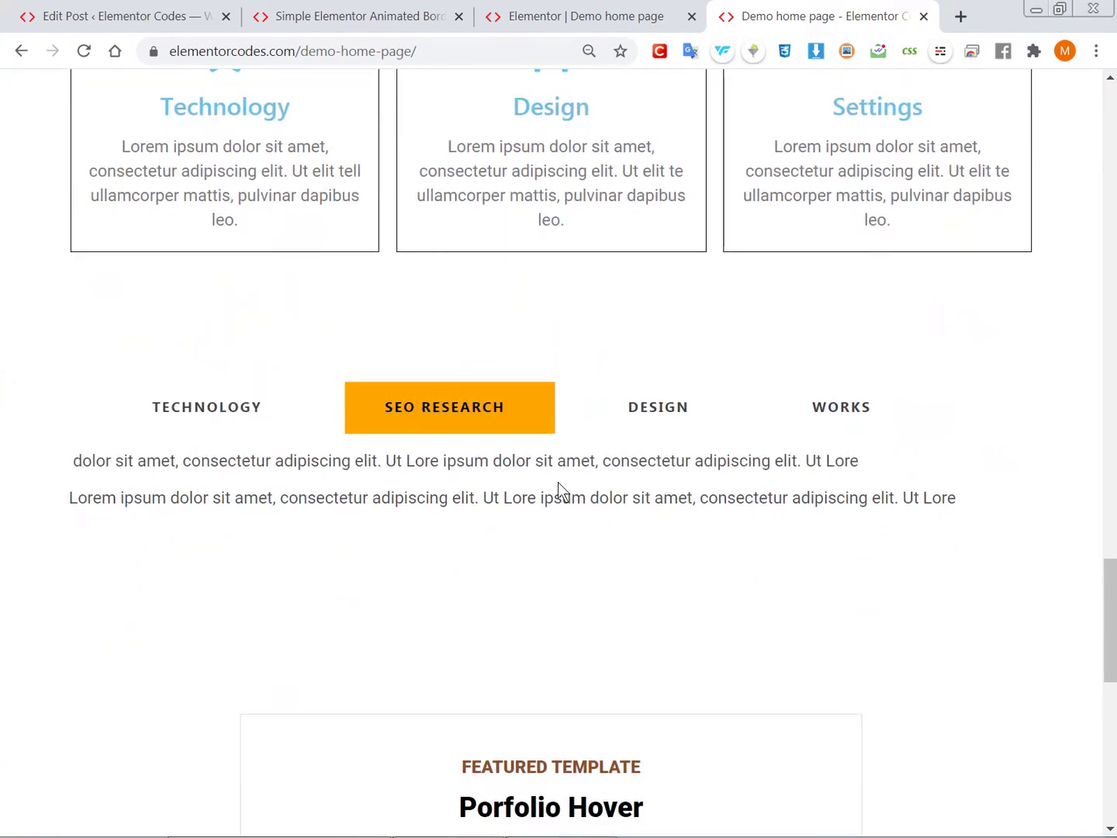
click(667, 395)
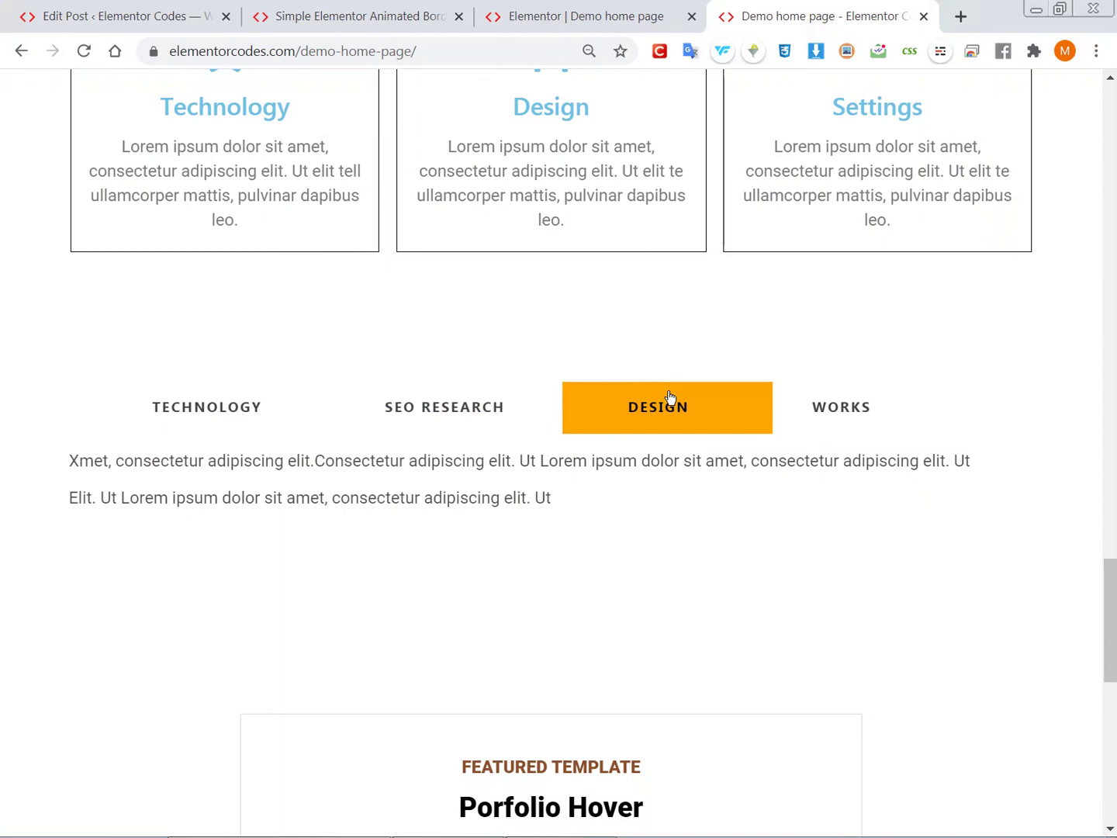
click(852, 408)
click(419, 414)
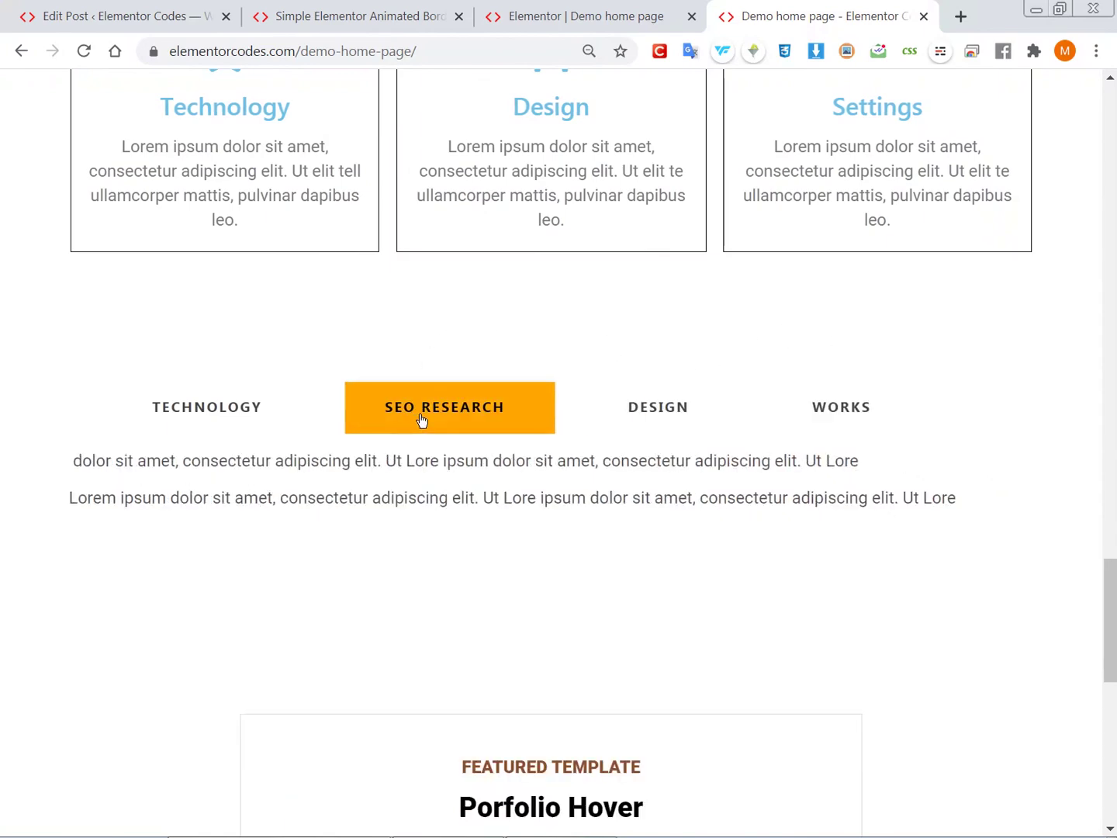
click(181, 416)
scroll(82, 431, up, 6)
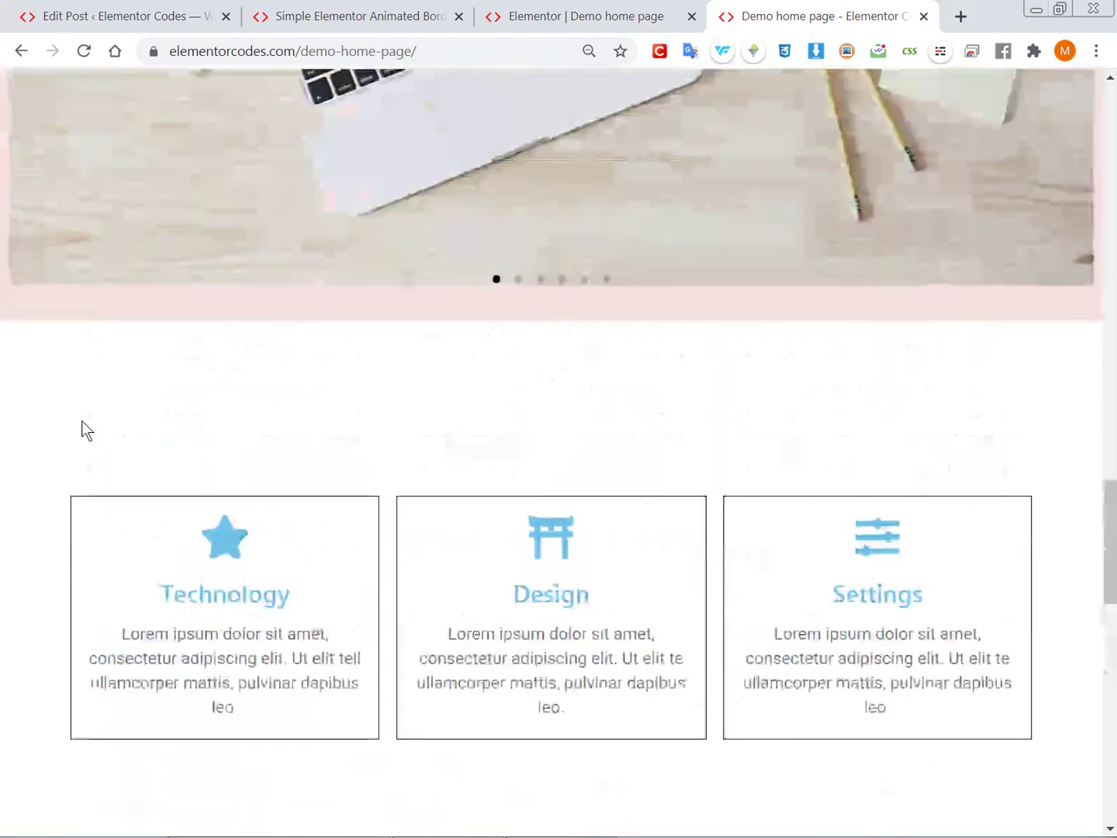
scroll(117, 454, up, 3)
scroll(346, 299, up, 2)
key(ctrl+minus)
key(ctrl+minus)
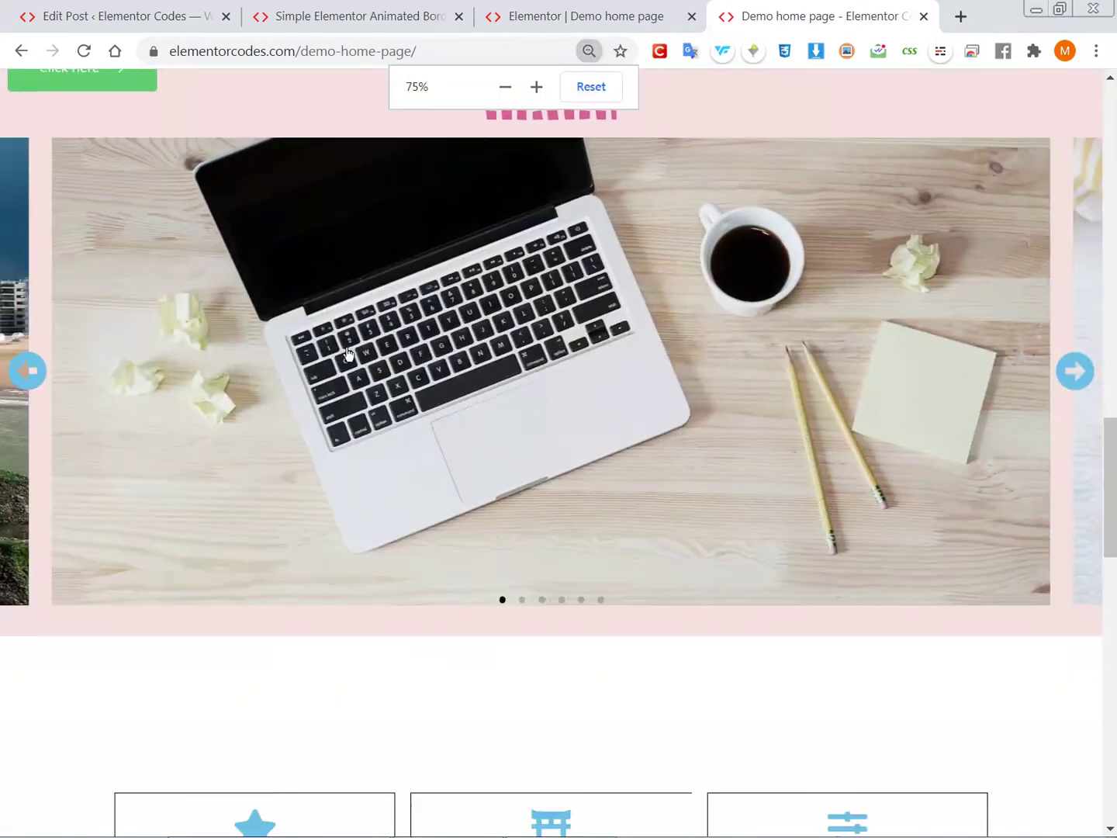
key(ctrl+minus)
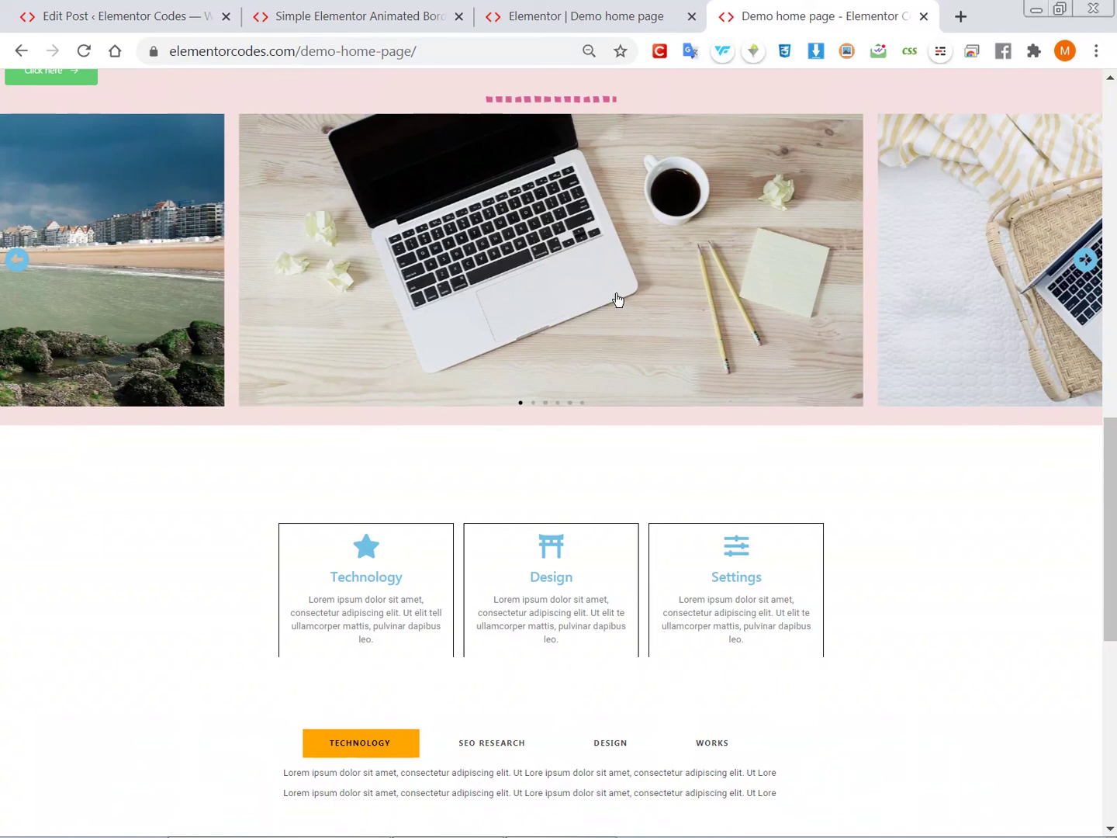
drag(618, 299, 392, 302)
drag(573, 299, 463, 301)
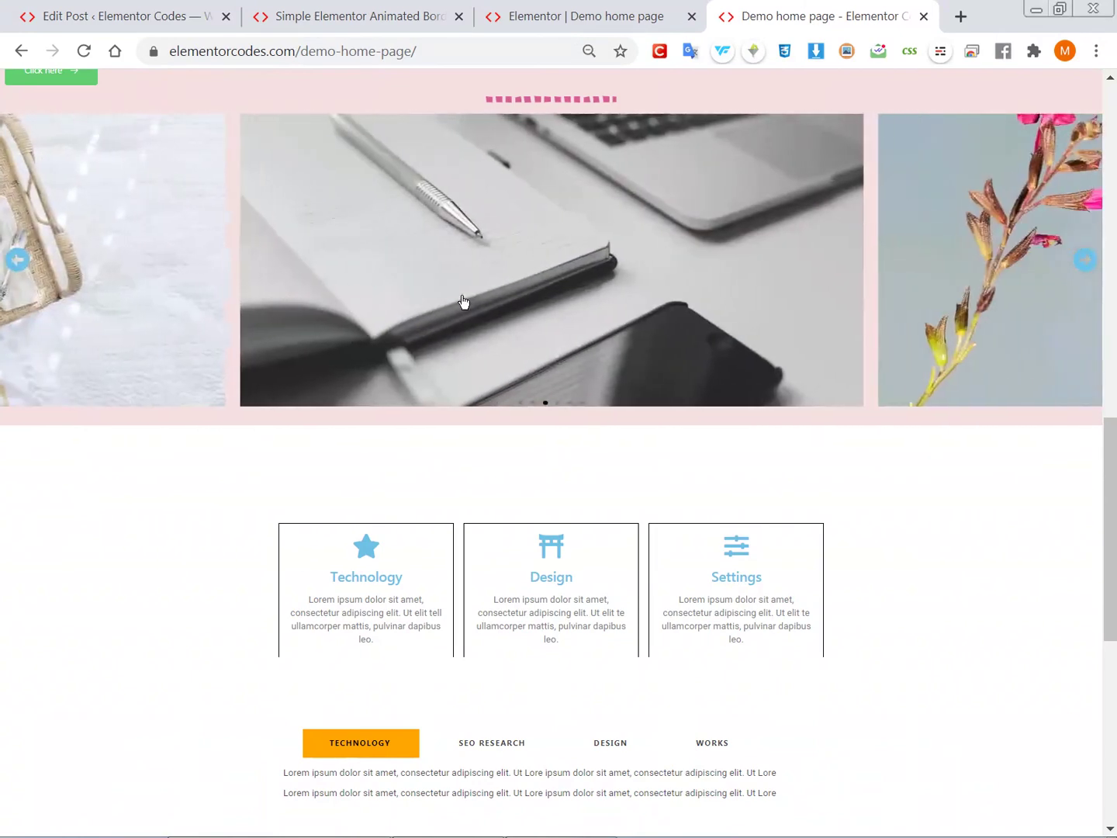
drag(573, 299, 553, 294)
drag(728, 294, 493, 297)
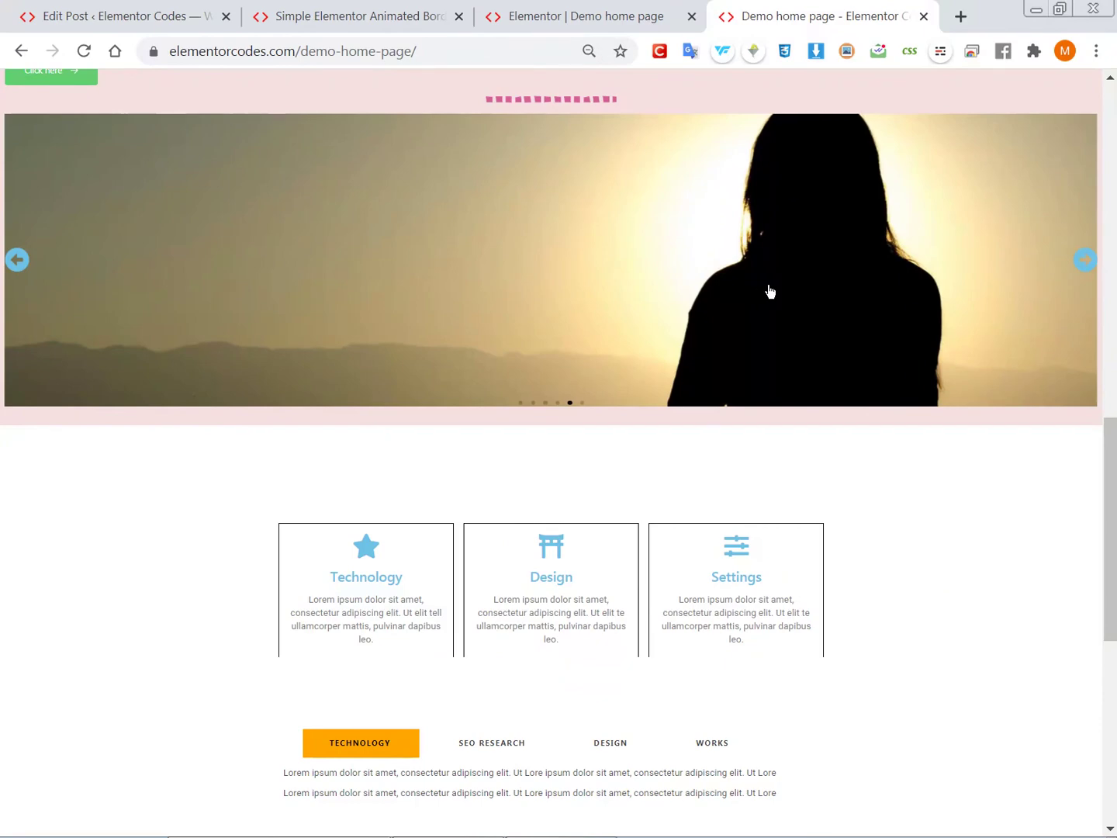
drag(770, 291, 516, 317)
scroll(519, 362, up, 2)
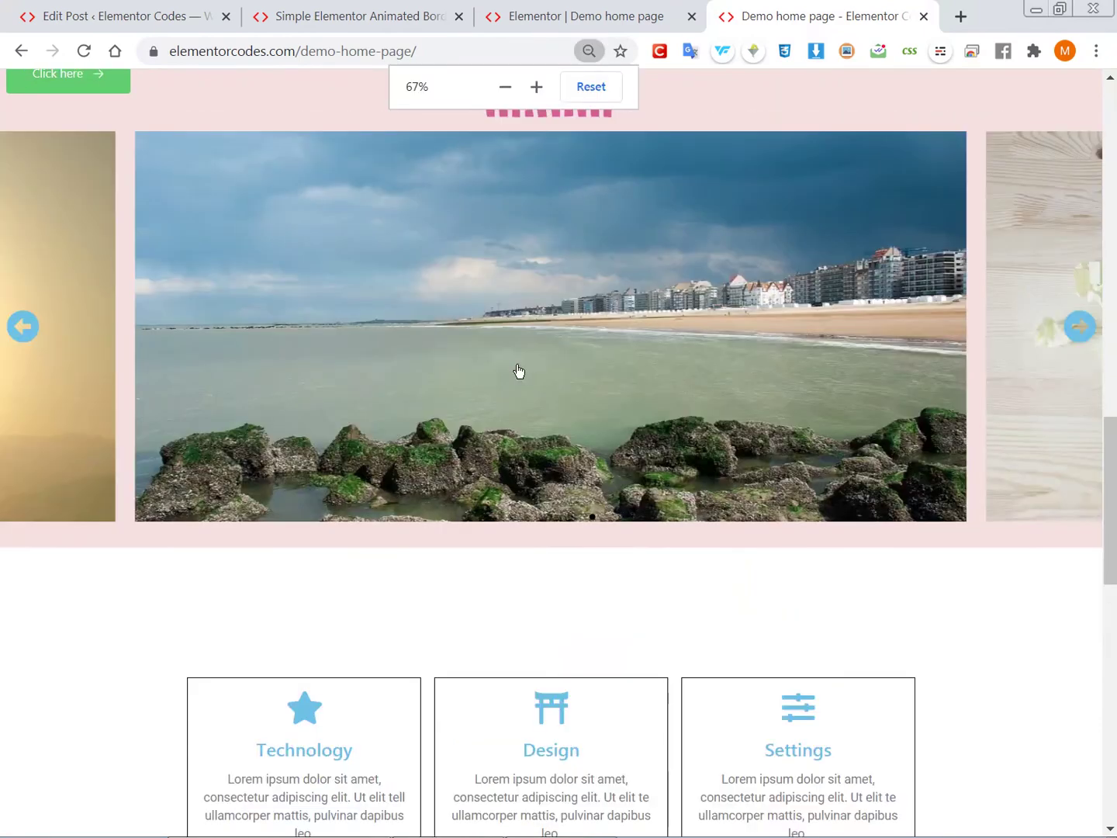
scroll(519, 371, up, 2)
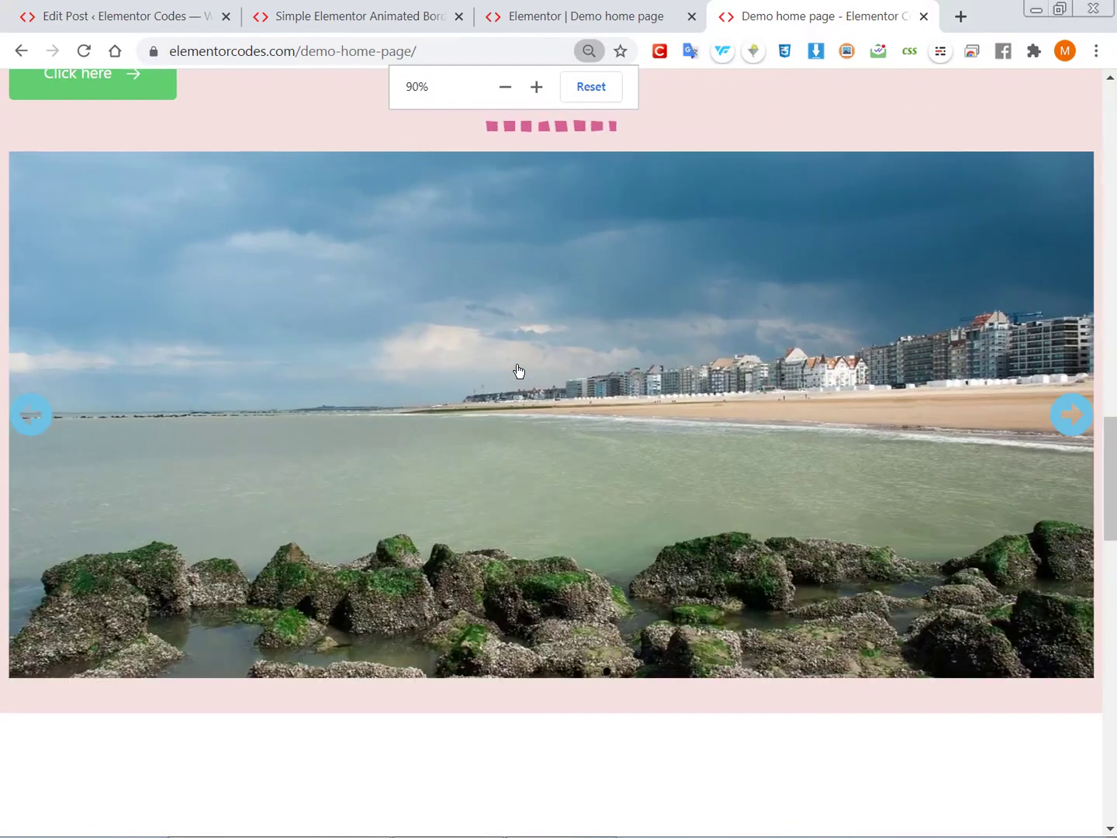
scroll(508, 370, down, 1)
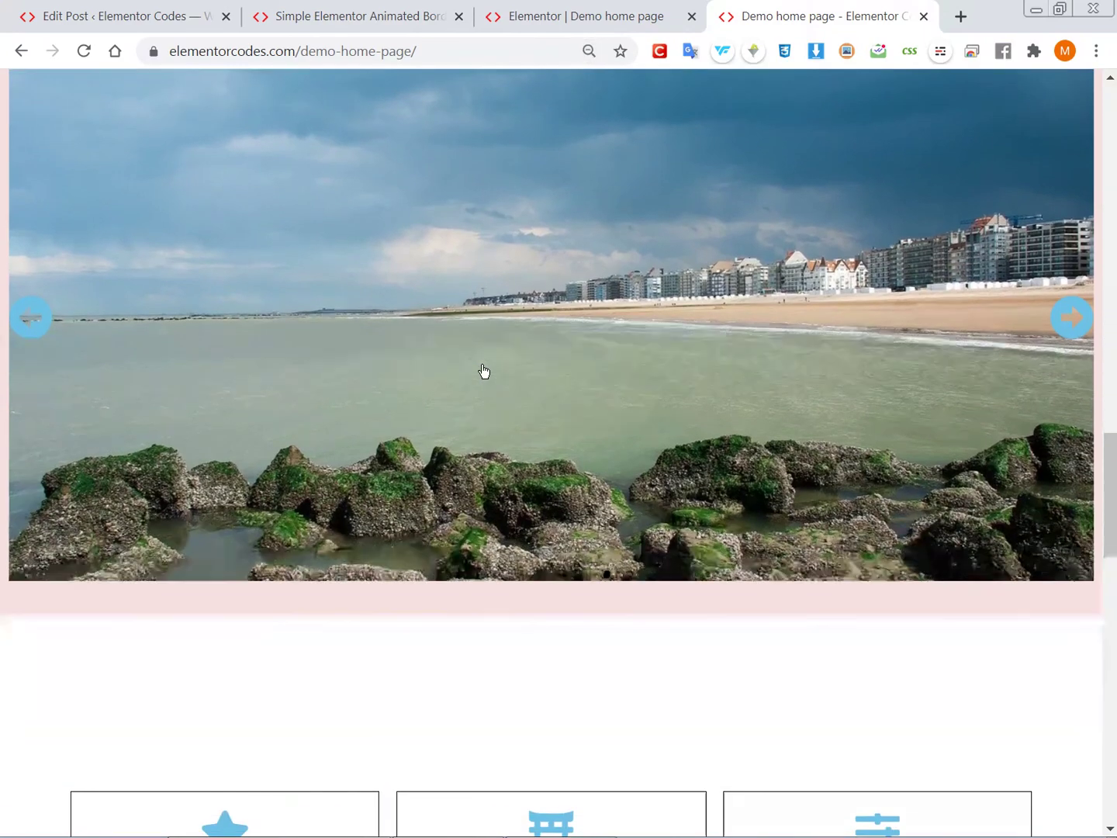
click(477, 311)
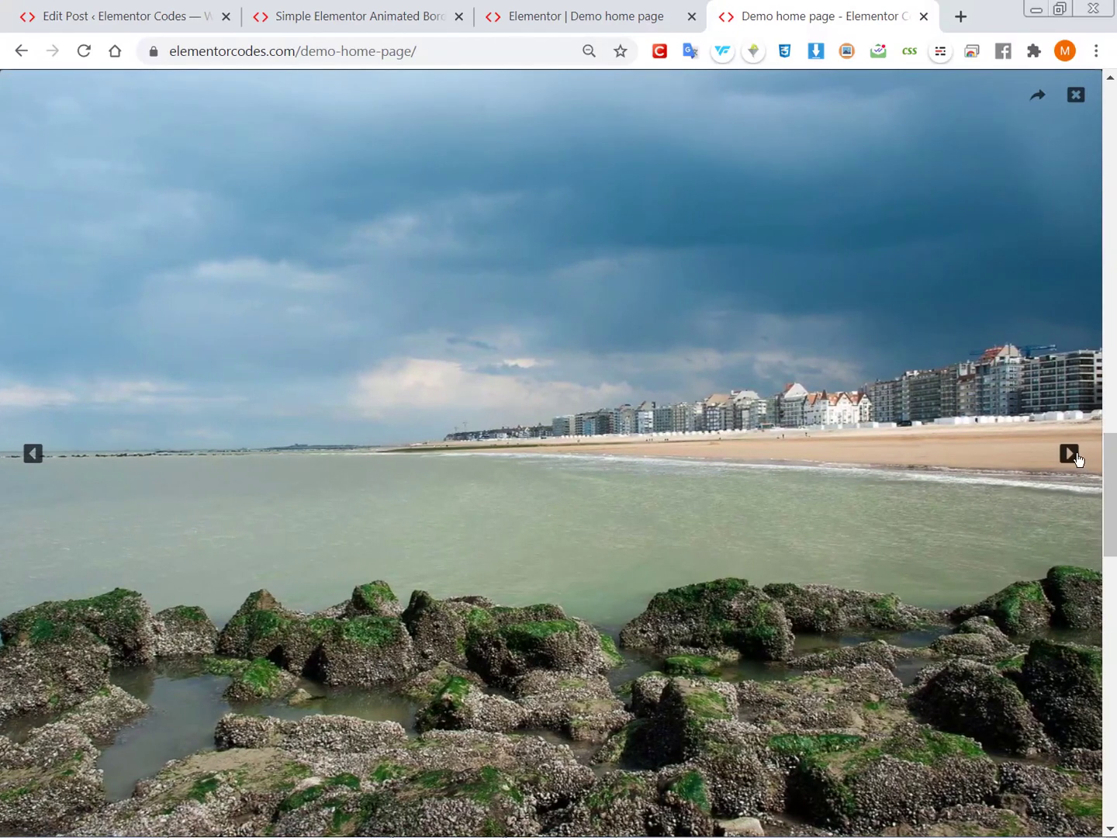
click(1070, 455)
click(1072, 456)
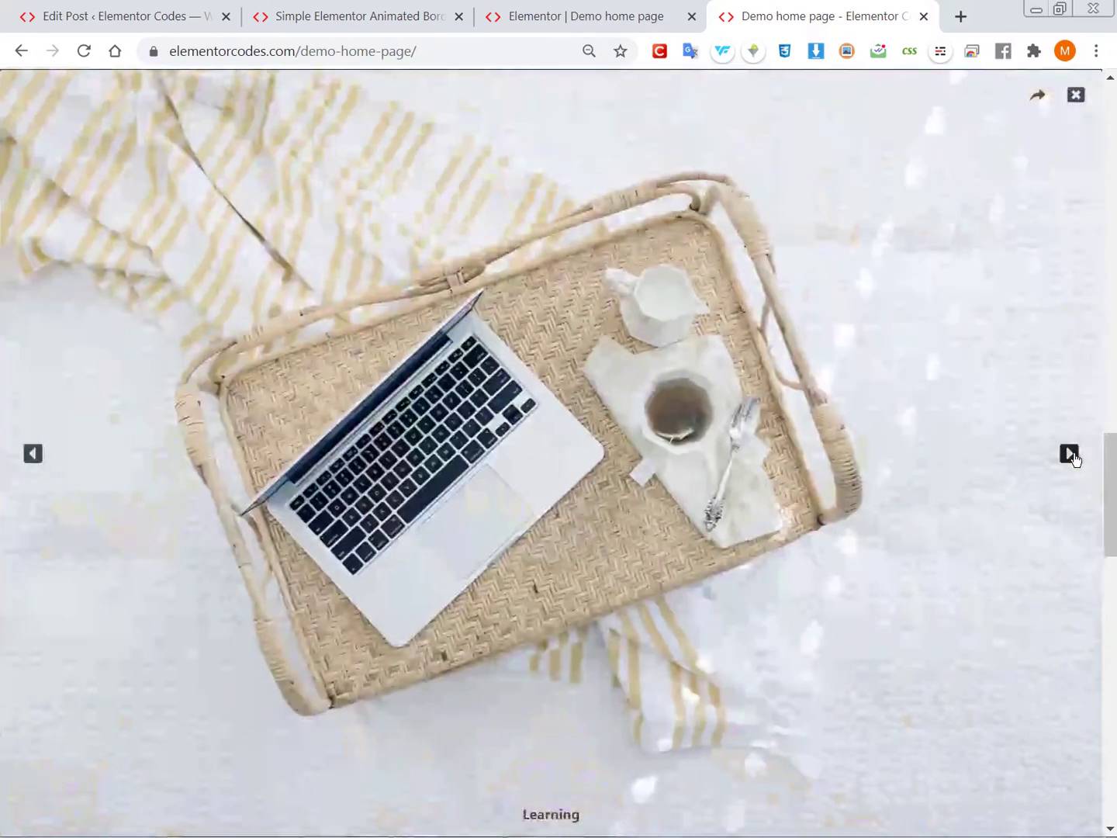
click(1072, 456)
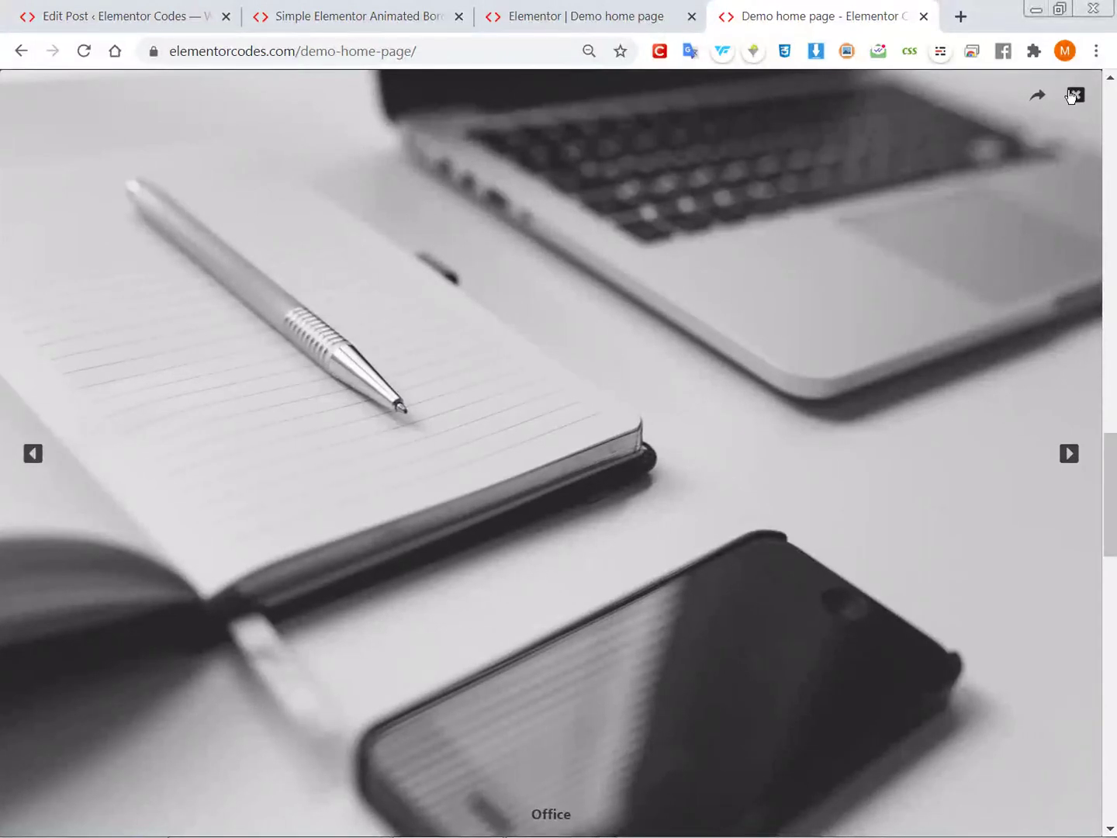
click(1075, 94)
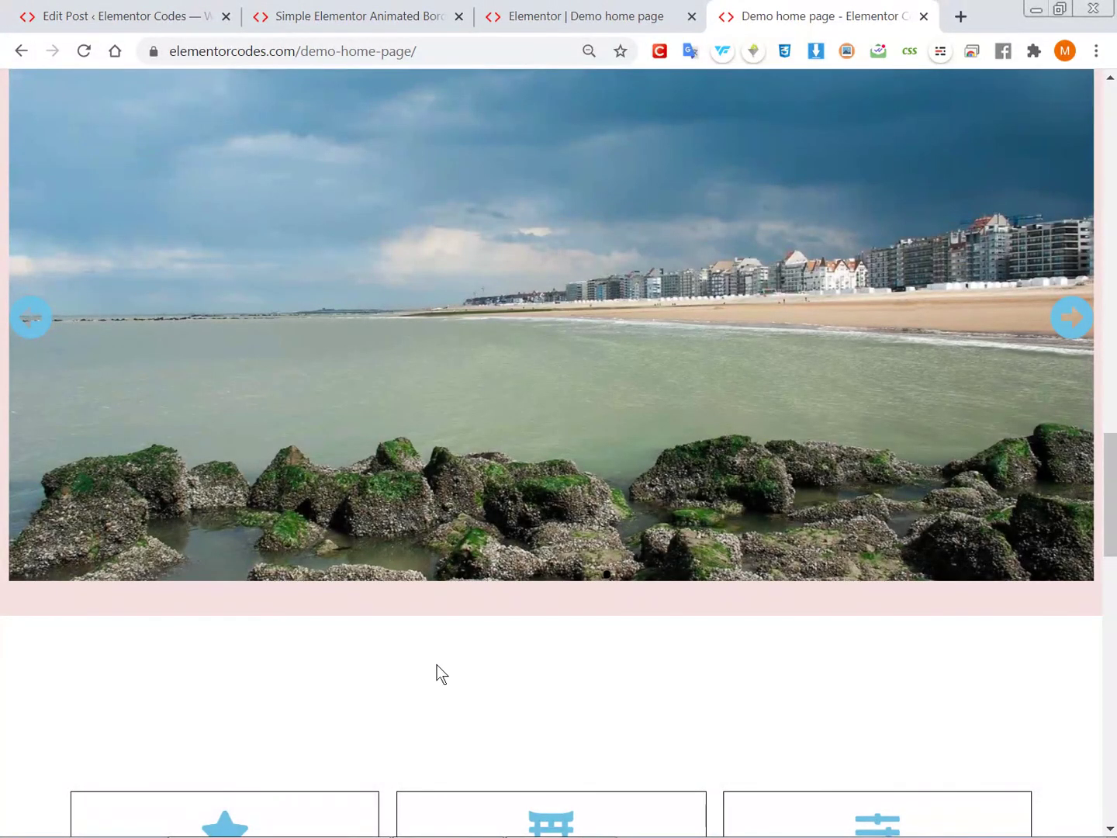
scroll(349, 673, down, 1)
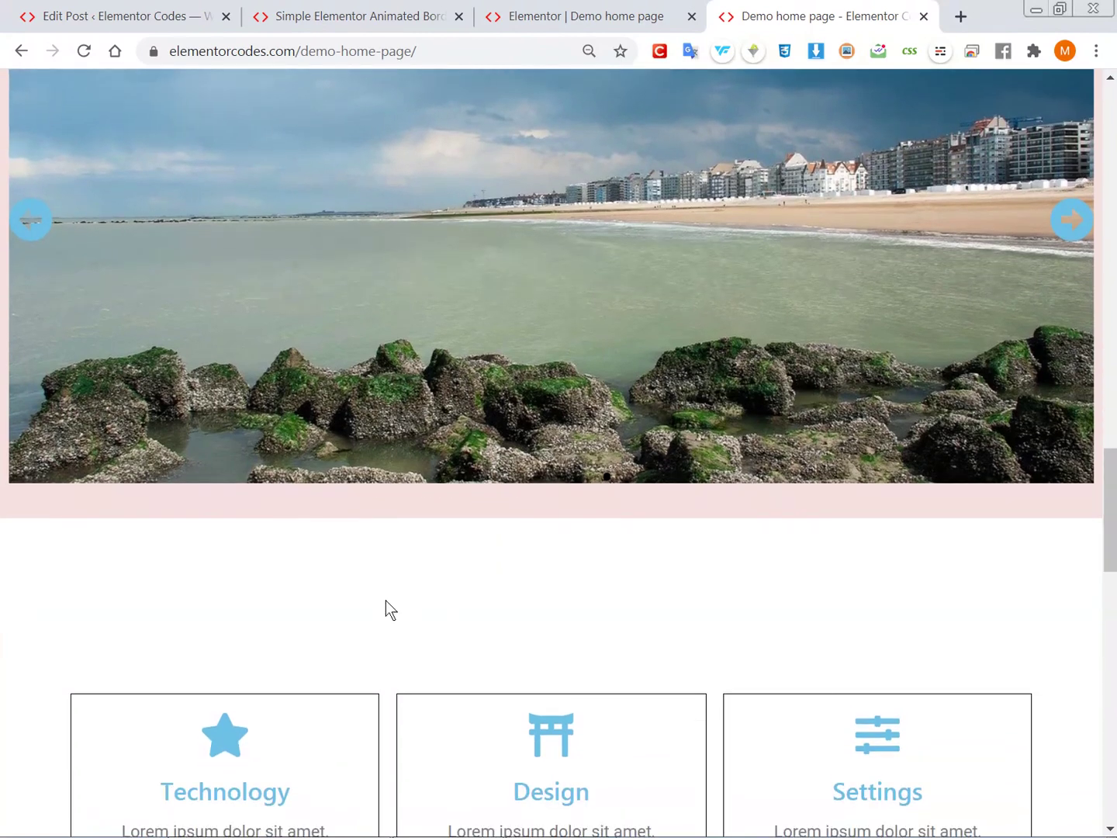